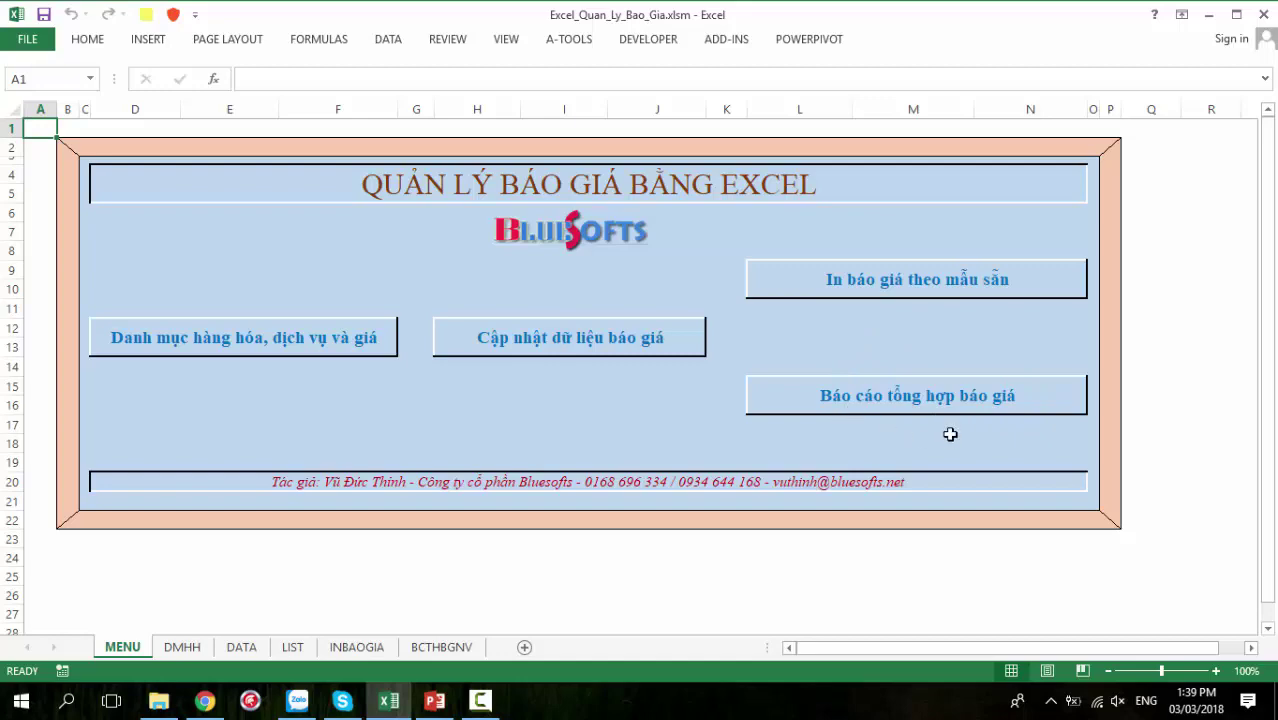
Browse the DMHH goods and price catalogue, then return to the menu and open the DATA entry sheet.
{"action": "left_click", "coordinate": [218, 345]}
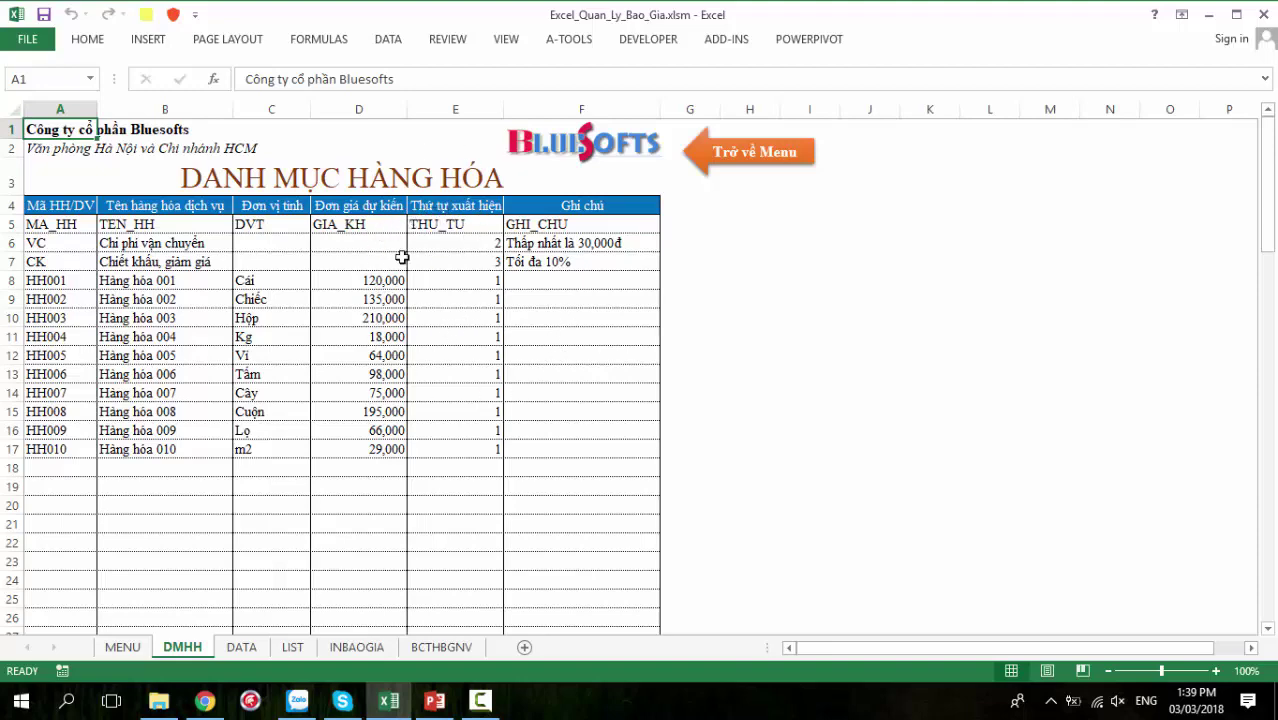
{"action": "left_click", "coordinate": [781, 168]}
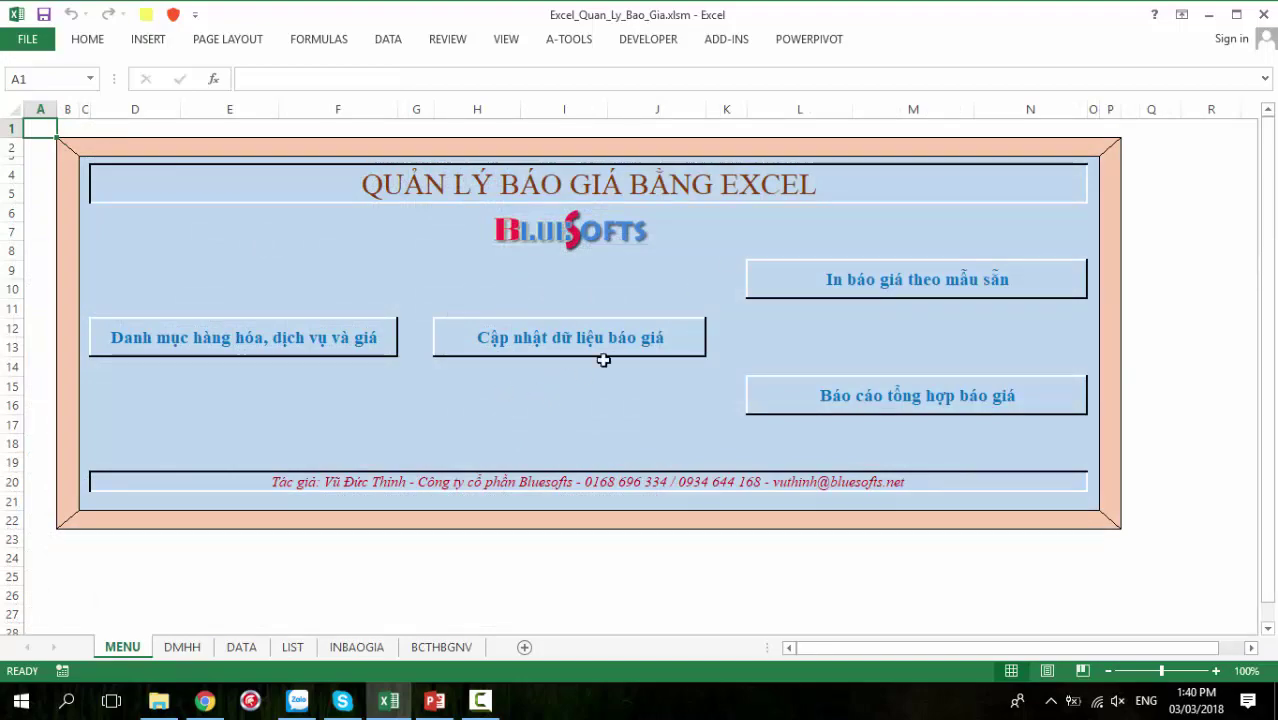
{"action": "left_click", "coordinate": [588, 338]}
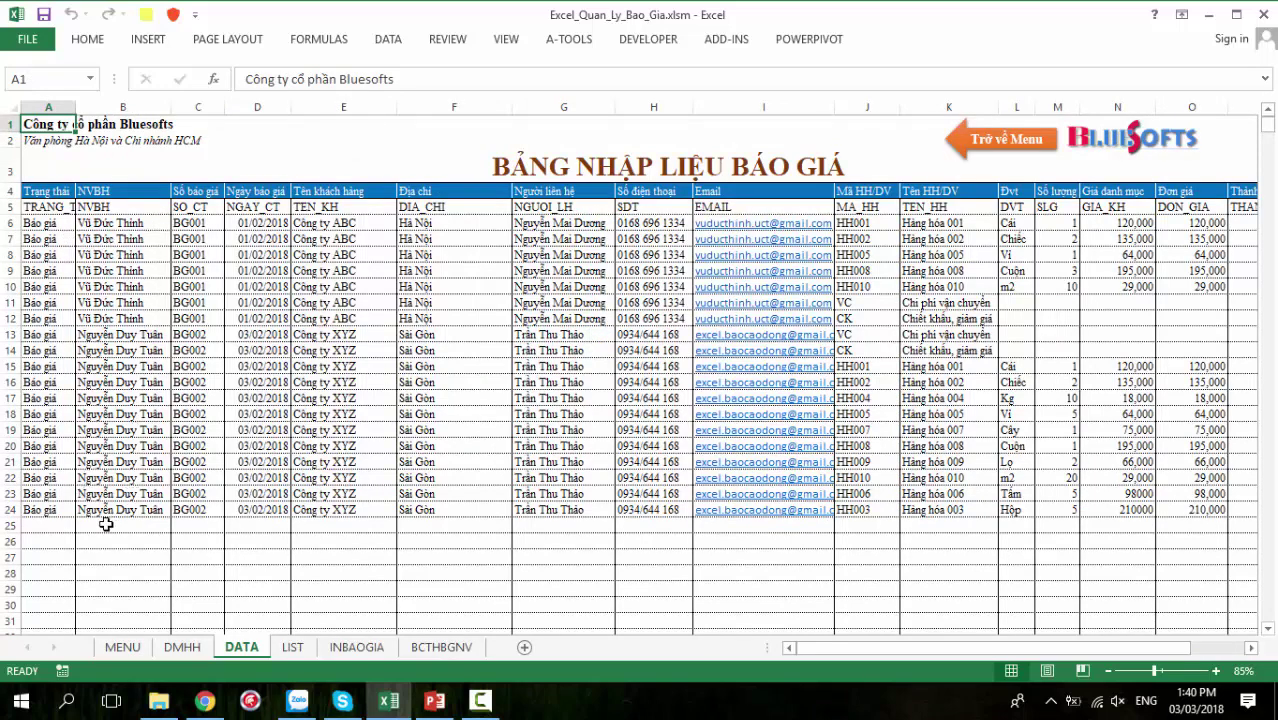
Start row 25 with status Báo giá, the salesperson's name, number BG003 and date 05/02/2018.
{"action": "left_click", "coordinate": [56, 538]}
{"action": "left_click", "coordinate": [54, 524]}
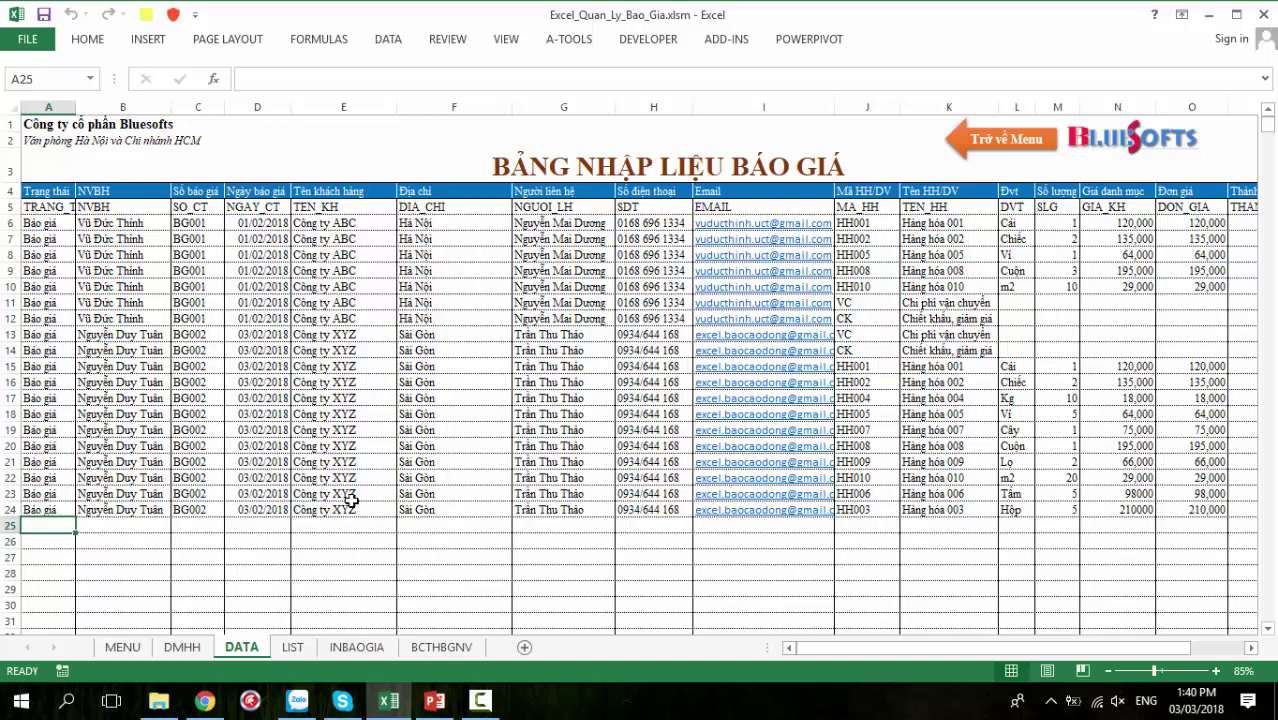
{"action": "type", "text": "Báo giá"}
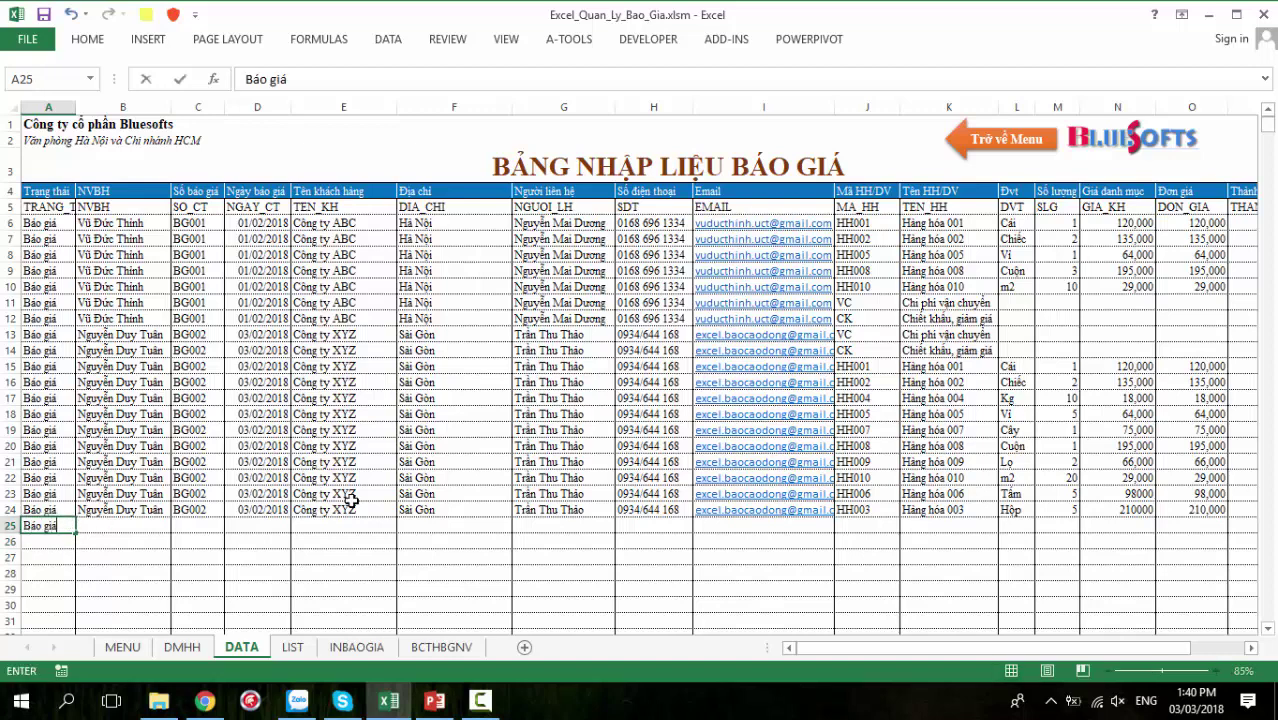
{"action": "key", "text": "Tab"}
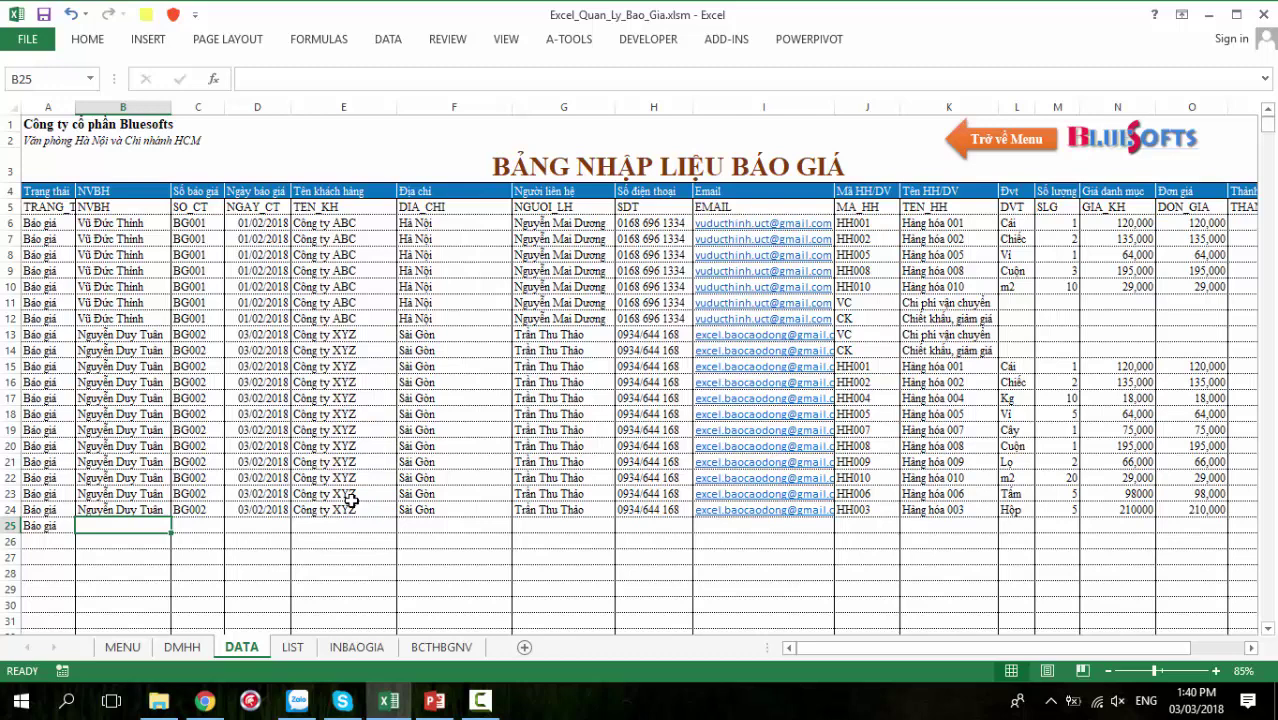
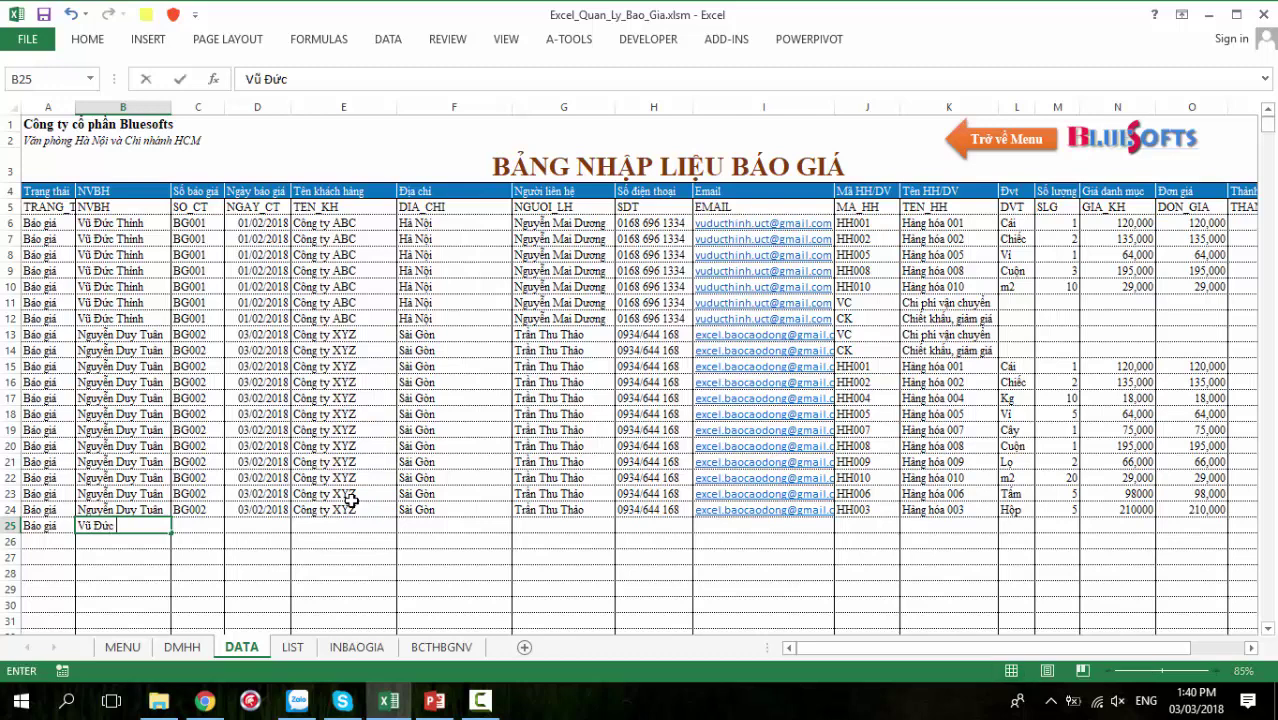
{"action": "key", "text": "Tab"}
{"action": "type", "text": "B"}
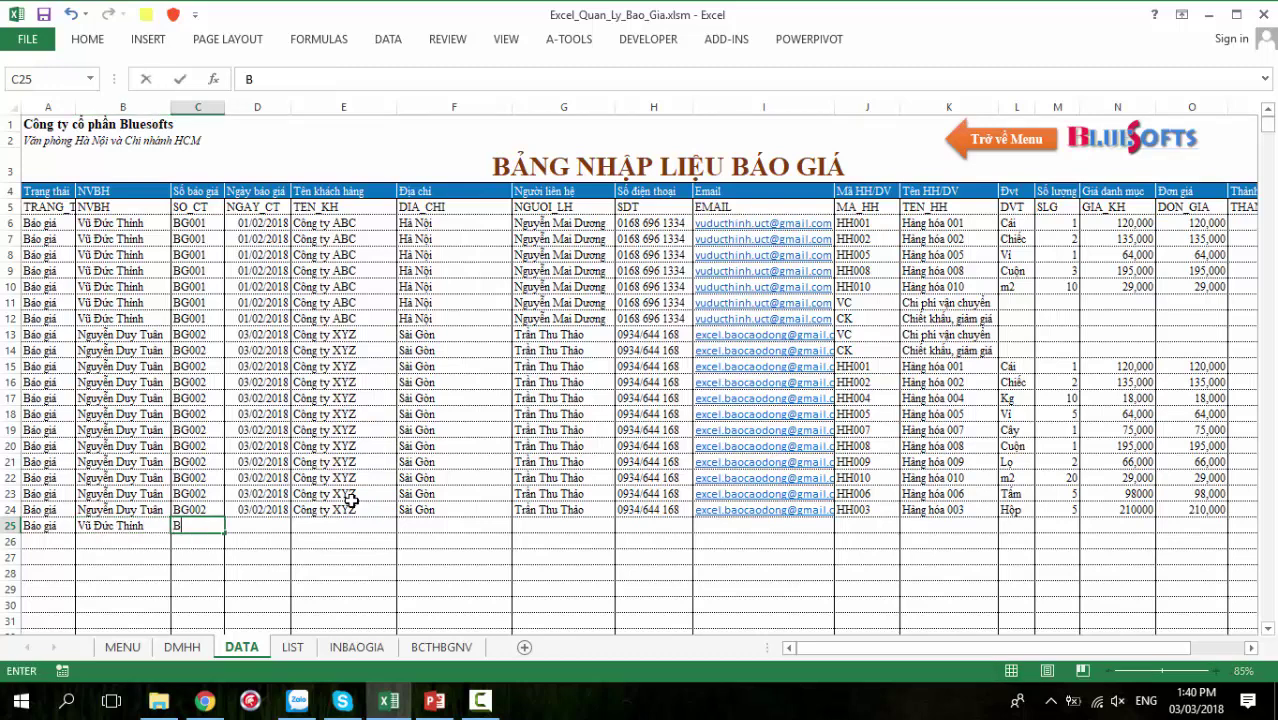
{"action": "type", "text": "G003"}
{"action": "key", "text": "Tab"}
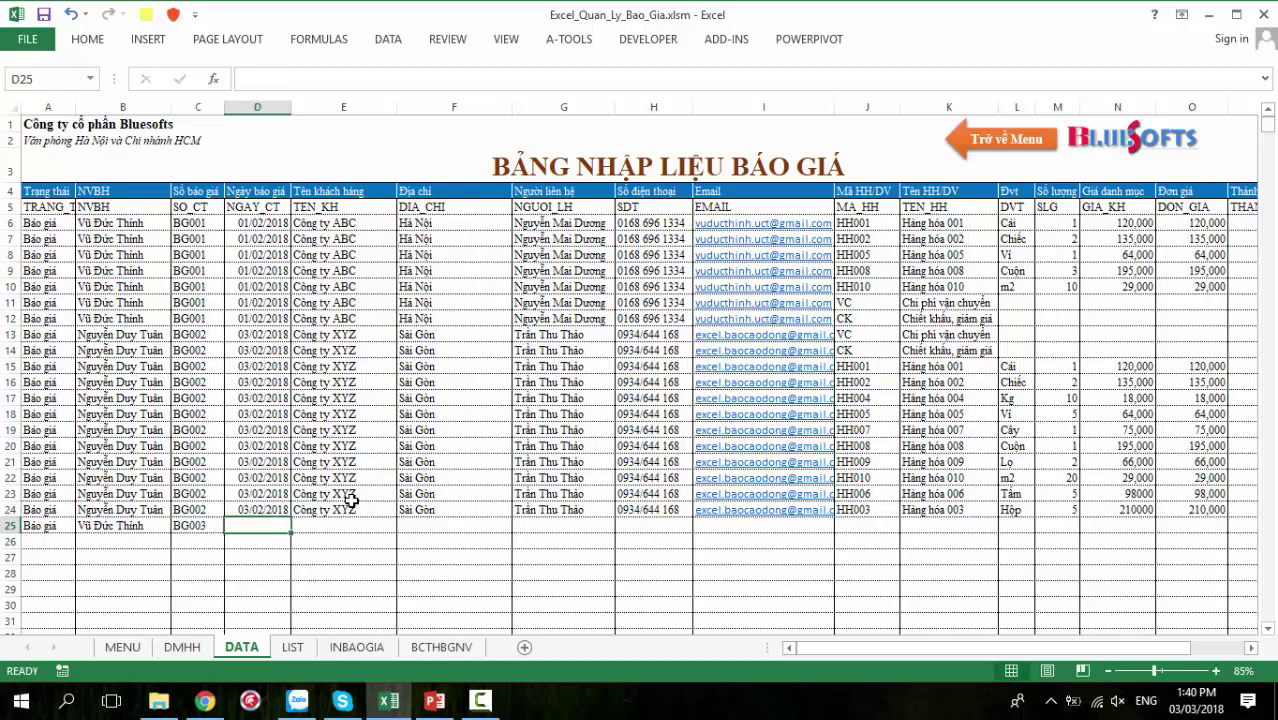
{"action": "type", "text": "05"}
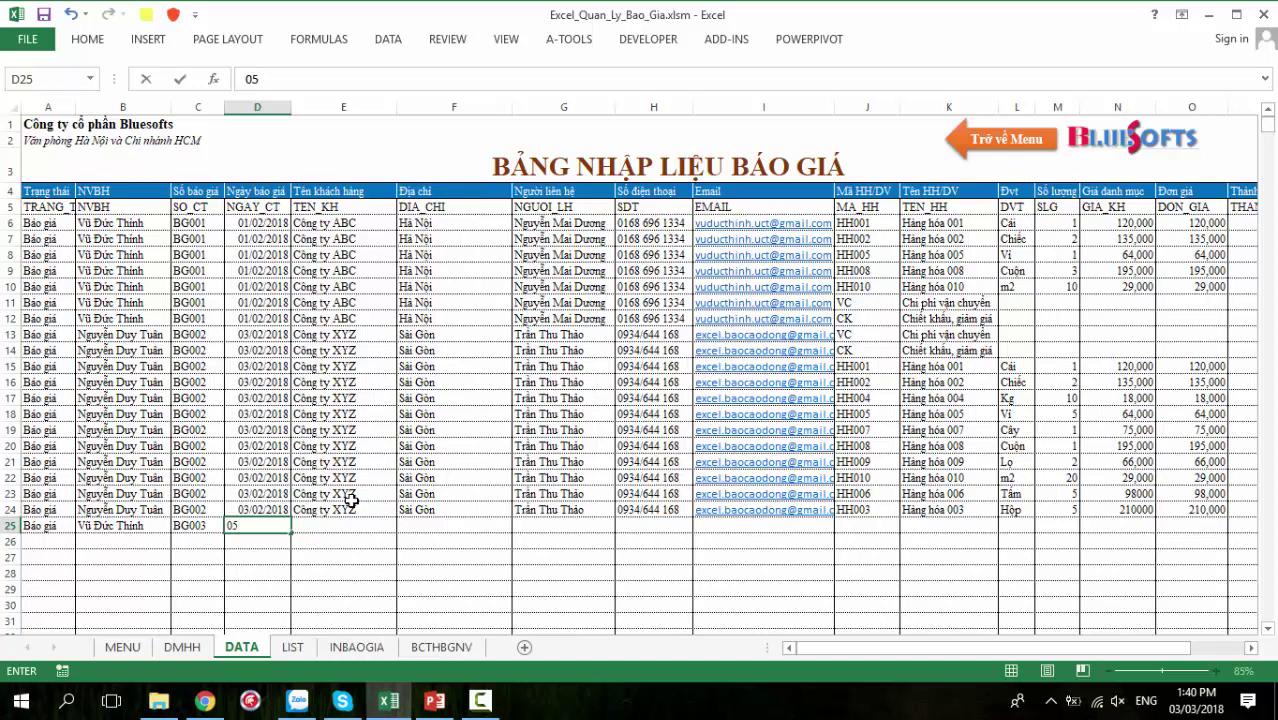
{"action": "type", "text": "/02"}
{"action": "type", "text": "/2018"}
{"action": "key", "text": "Tab"}
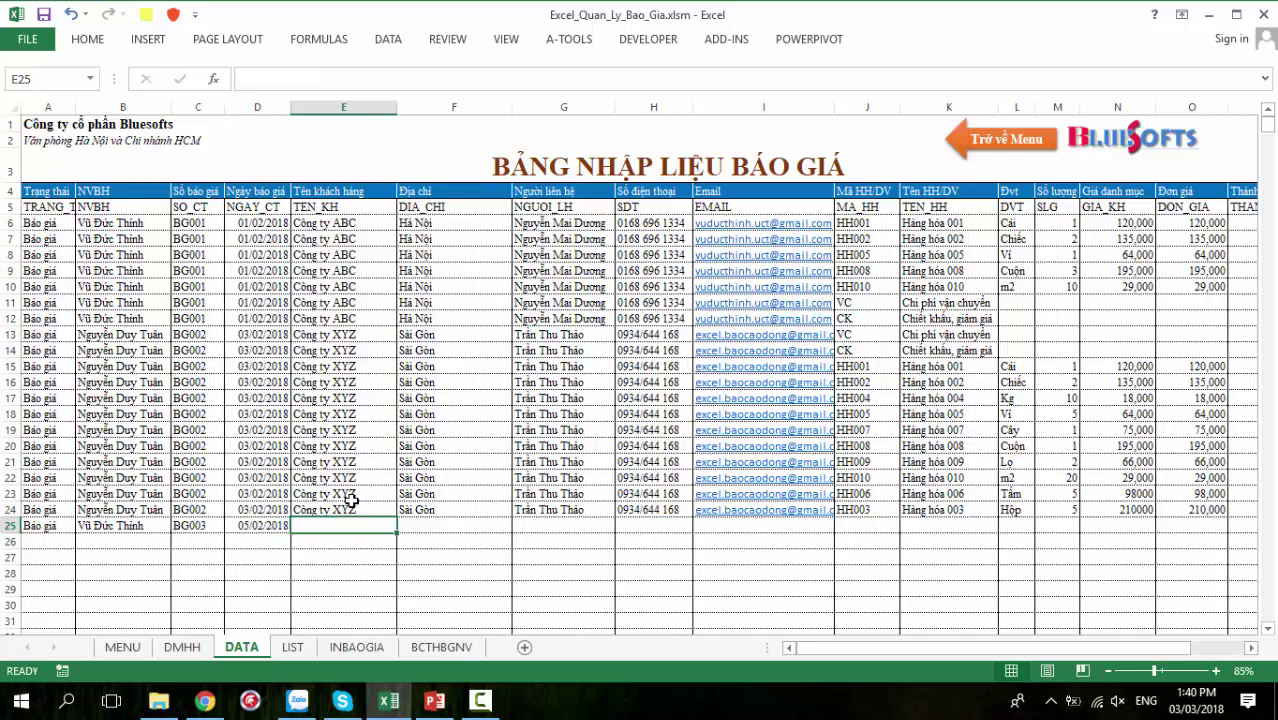
Fill in customer Công ty BS, address Hà Nội, and the contact's name, phone and e-mail.
{"action": "type", "text": "Công ty"}
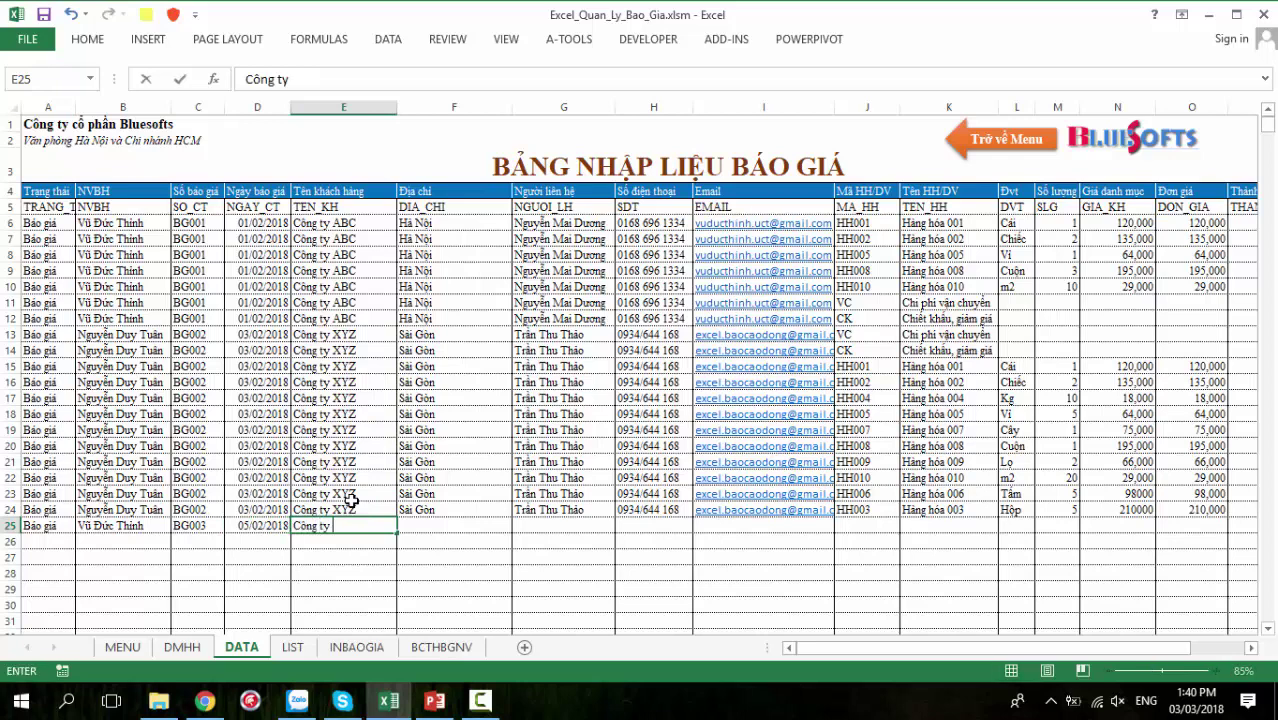
{"action": "type", "text": " BS"}
{"action": "key", "text": "Tab"}
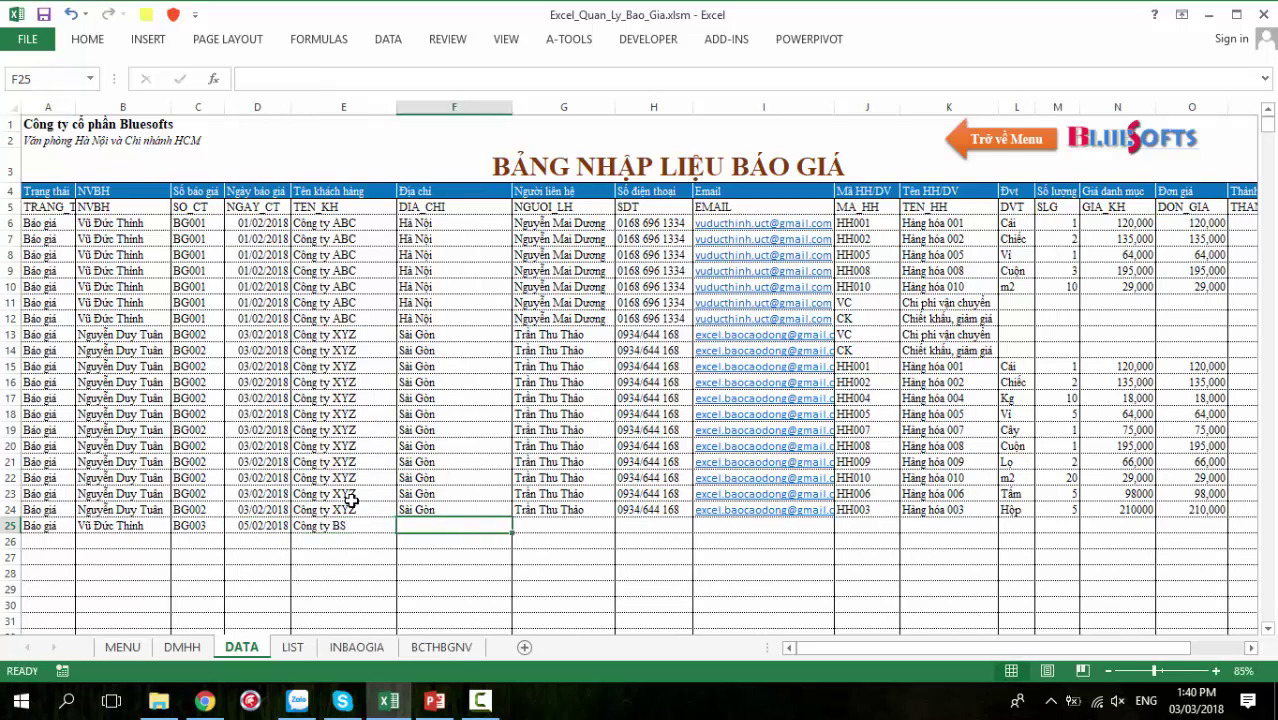
{"action": "type", "text": "Hà Nội"}
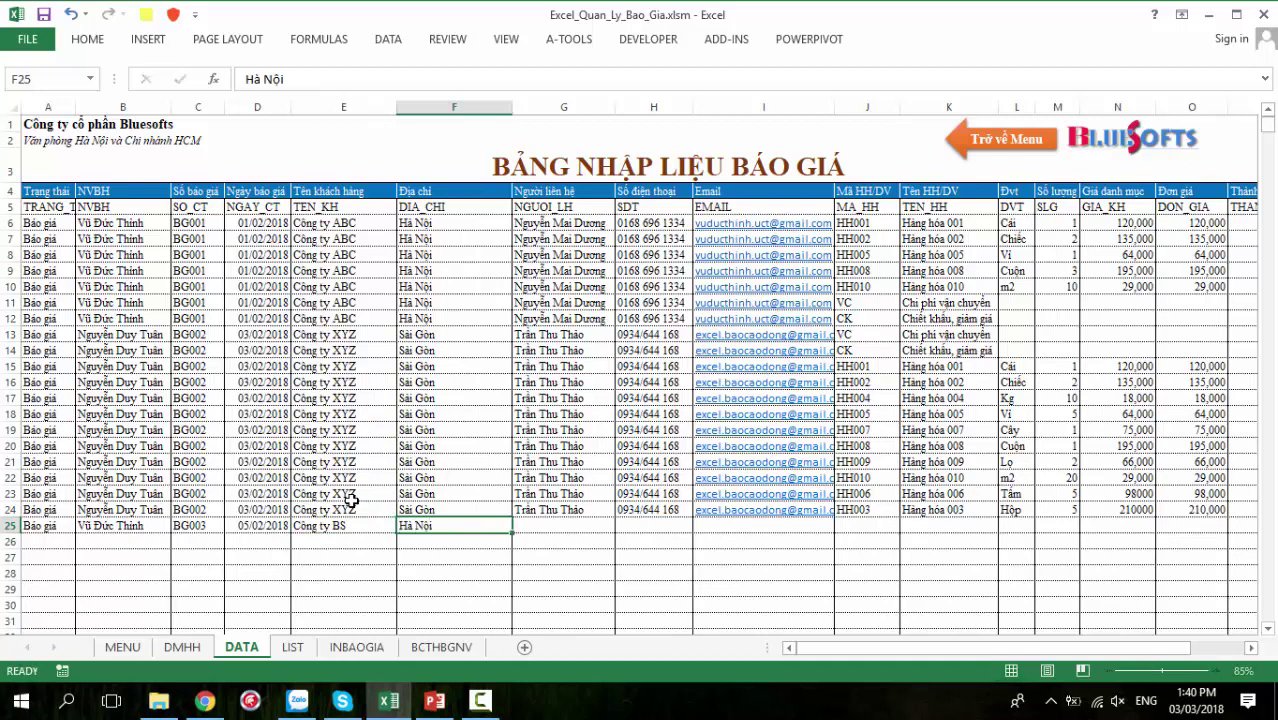
{"action": "key", "text": "Tab"}
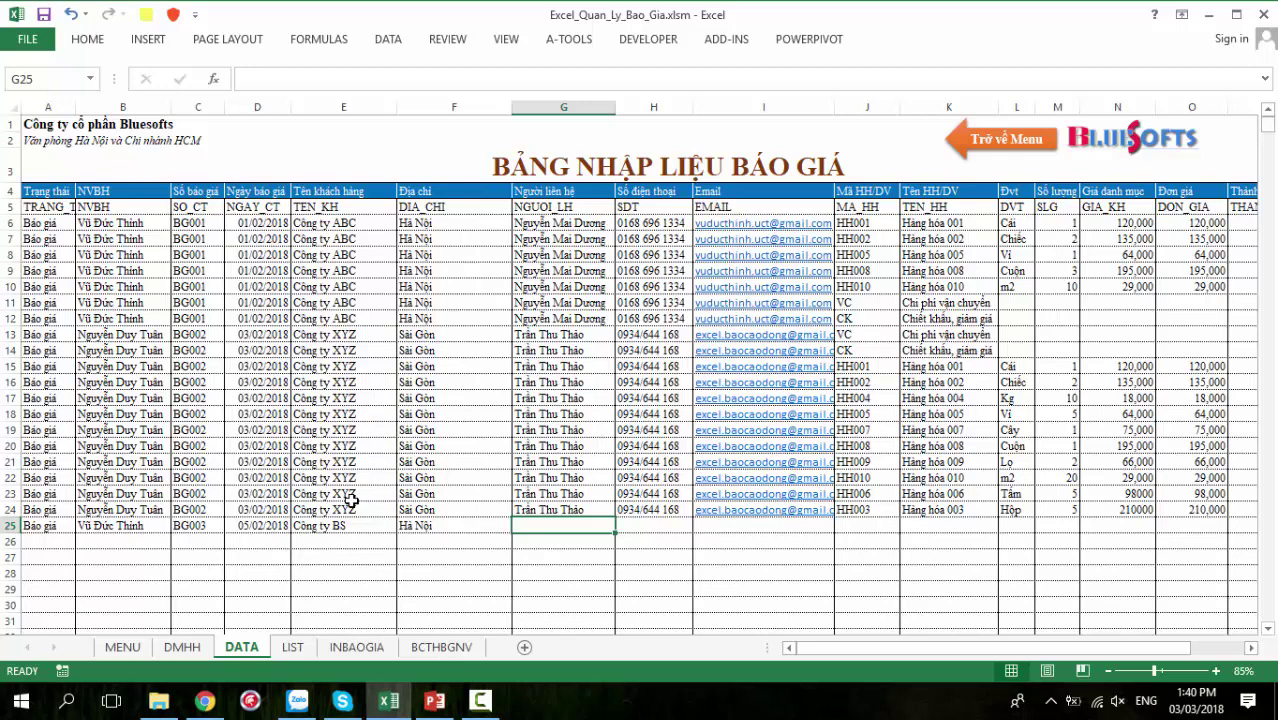
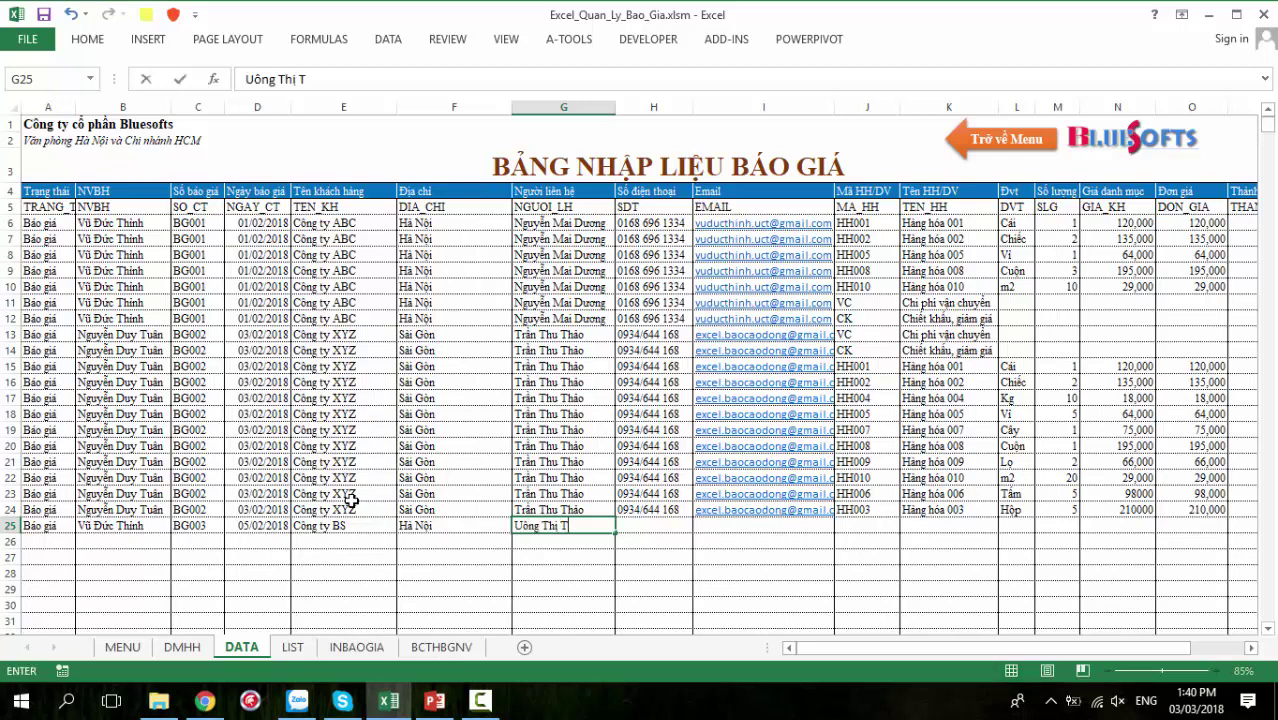
{"action": "key", "text": "Tab"}
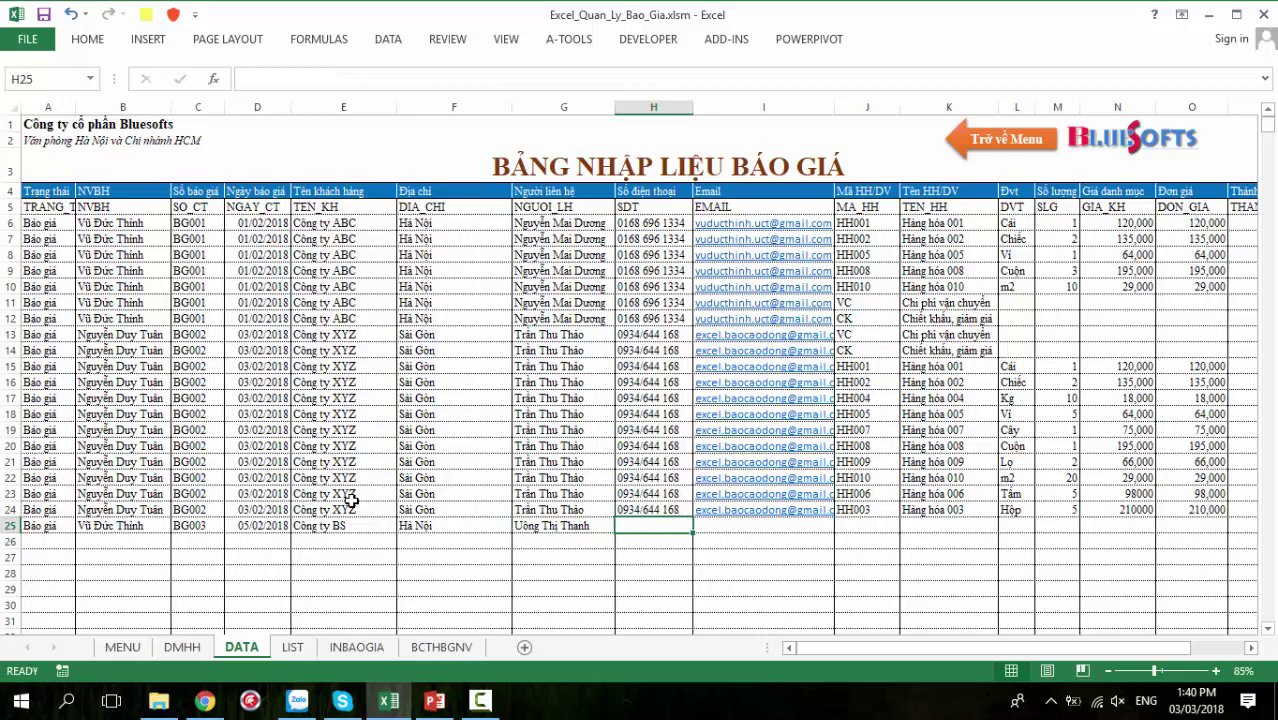
{"action": "type", "text": "'"}
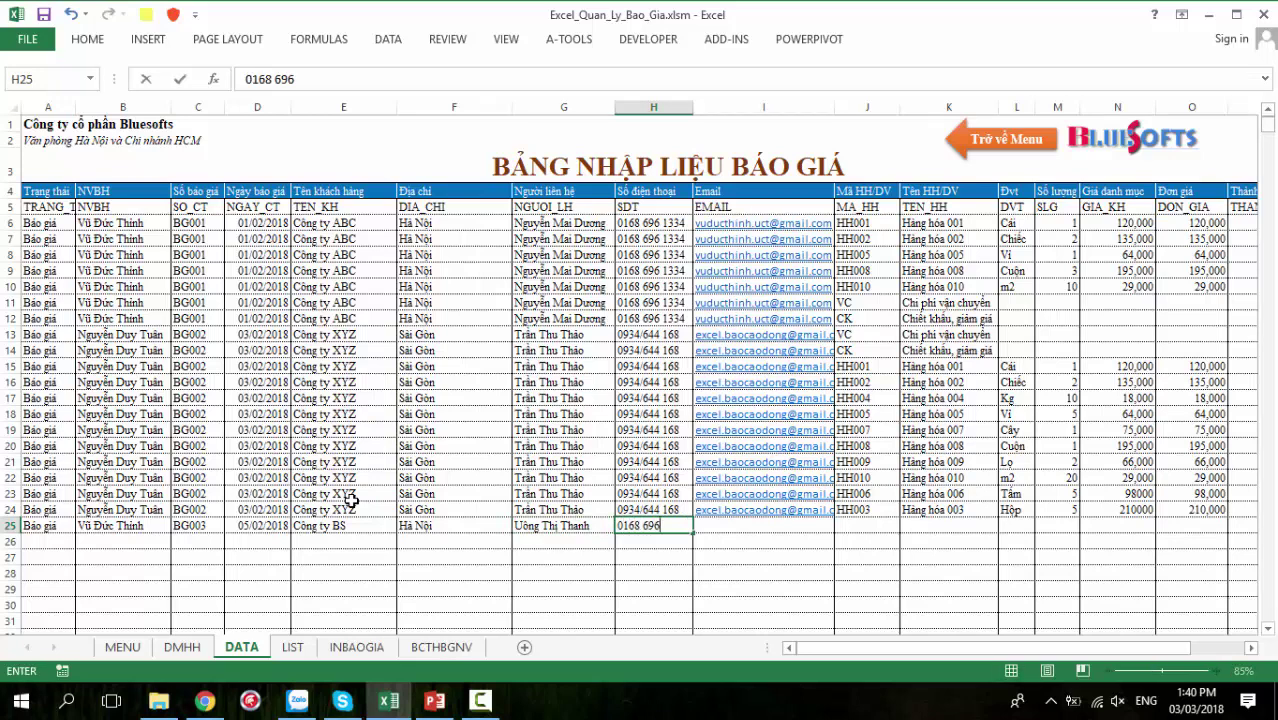
{"action": "key", "text": "Tab"}
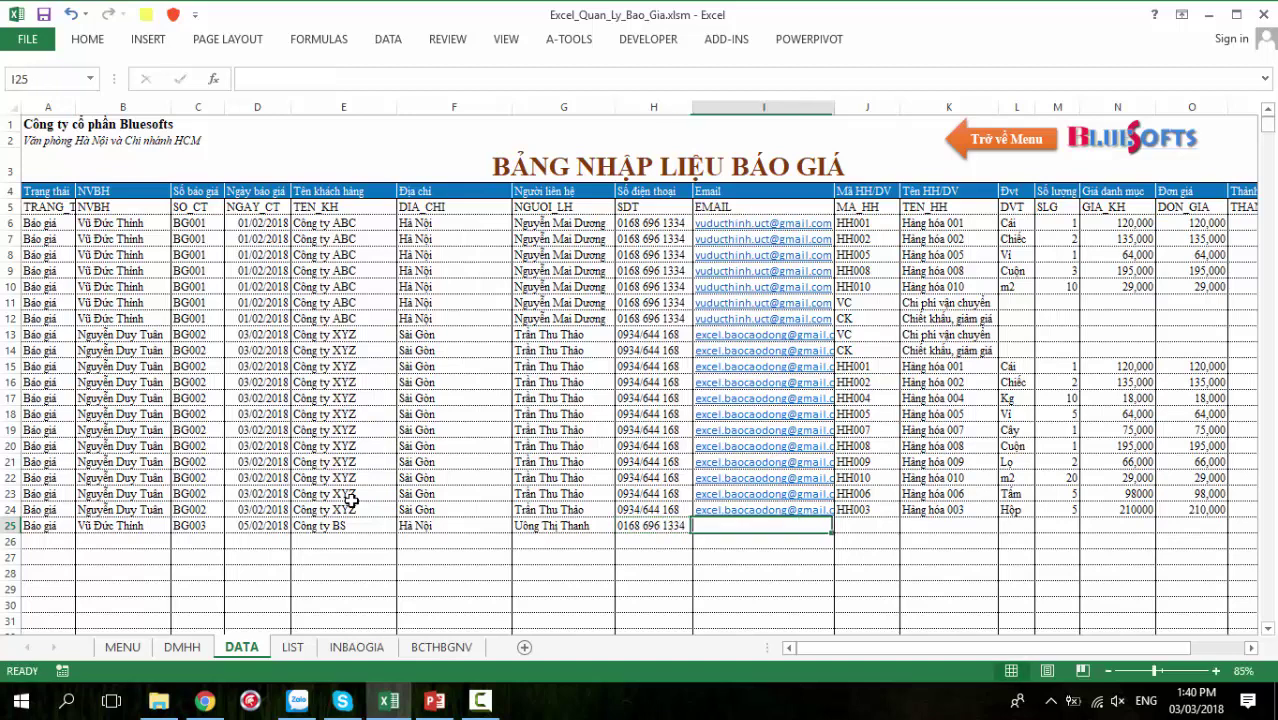
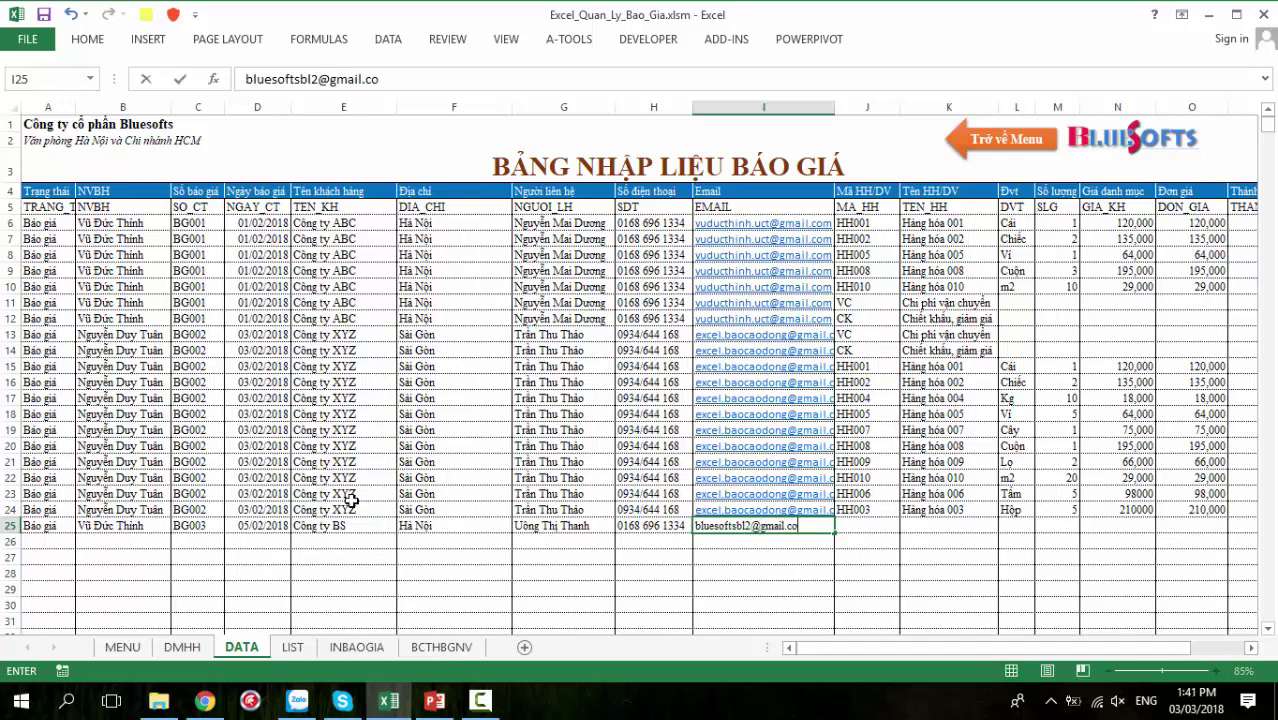
{"action": "key", "text": "Tab"}
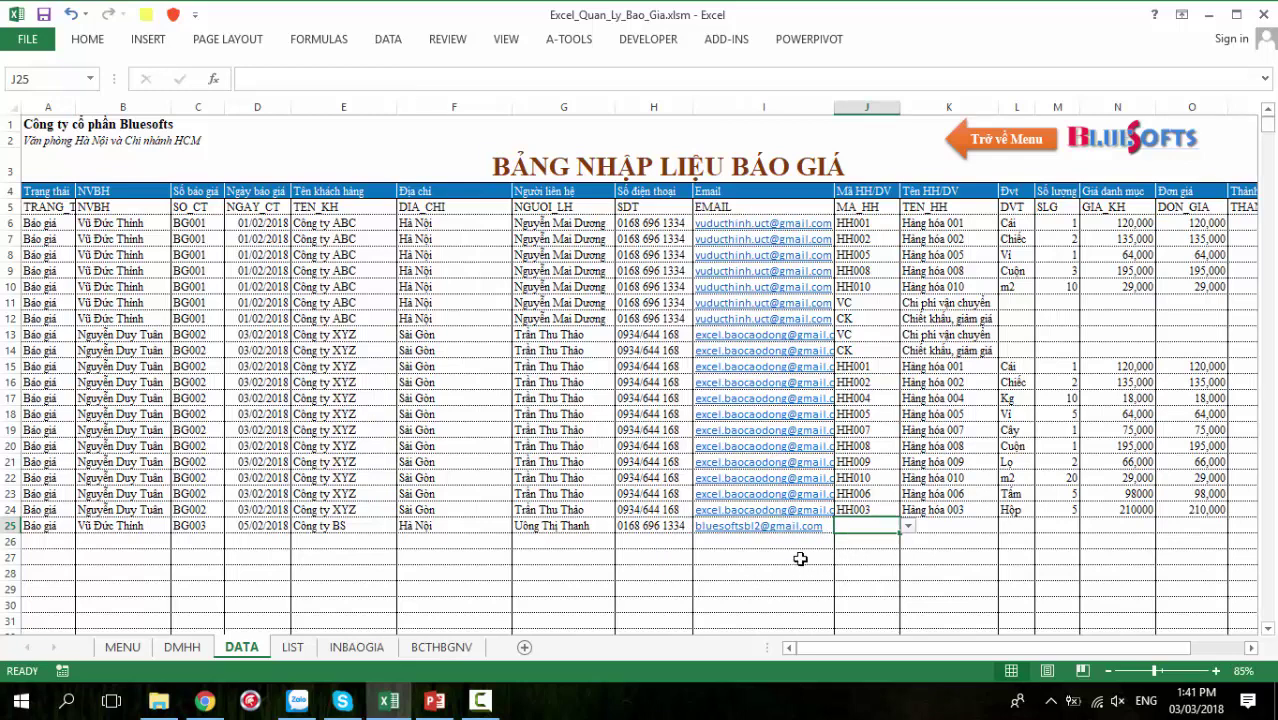
Fill J25:J29 with product codes HH002, HH005, HH007, HH009 and HH010 from the searchable product list.
{"action": "scroll", "coordinate": [835, 566], "scroll_direction": "down", "scroll_amount": 2}
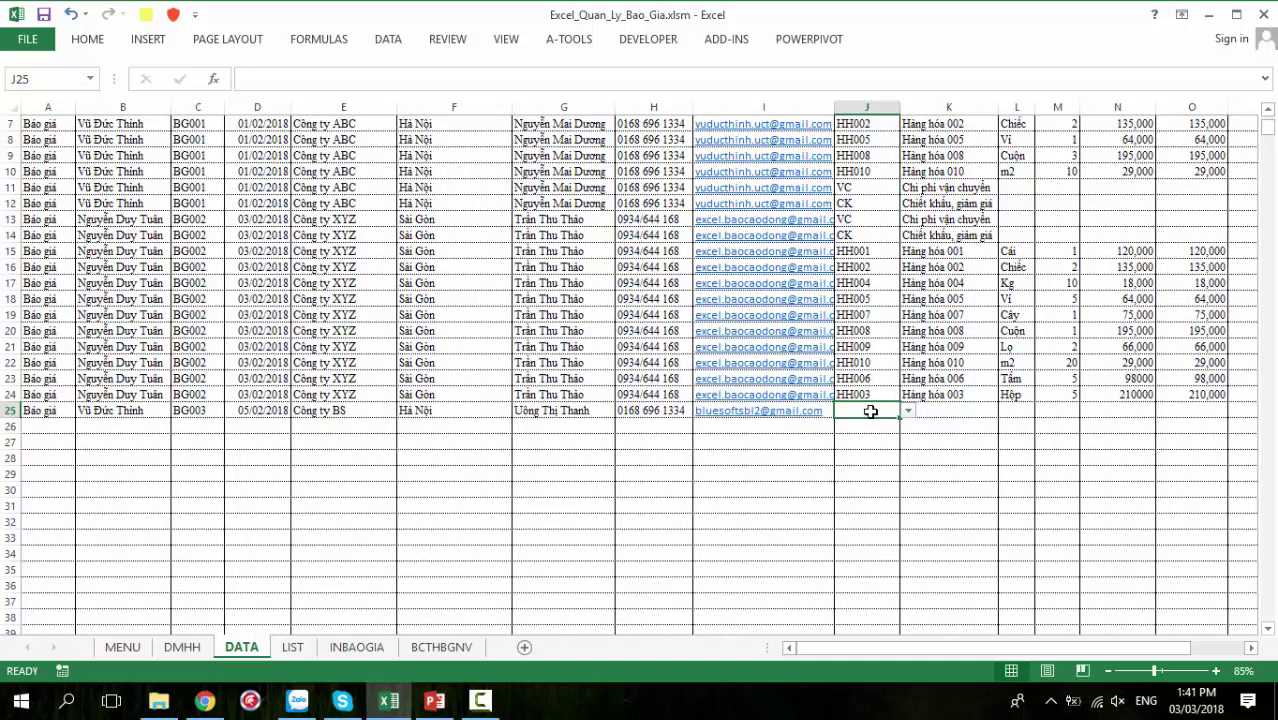
{"action": "left_click_drag", "start_coordinate": [870, 411], "coordinate": [866, 536]}
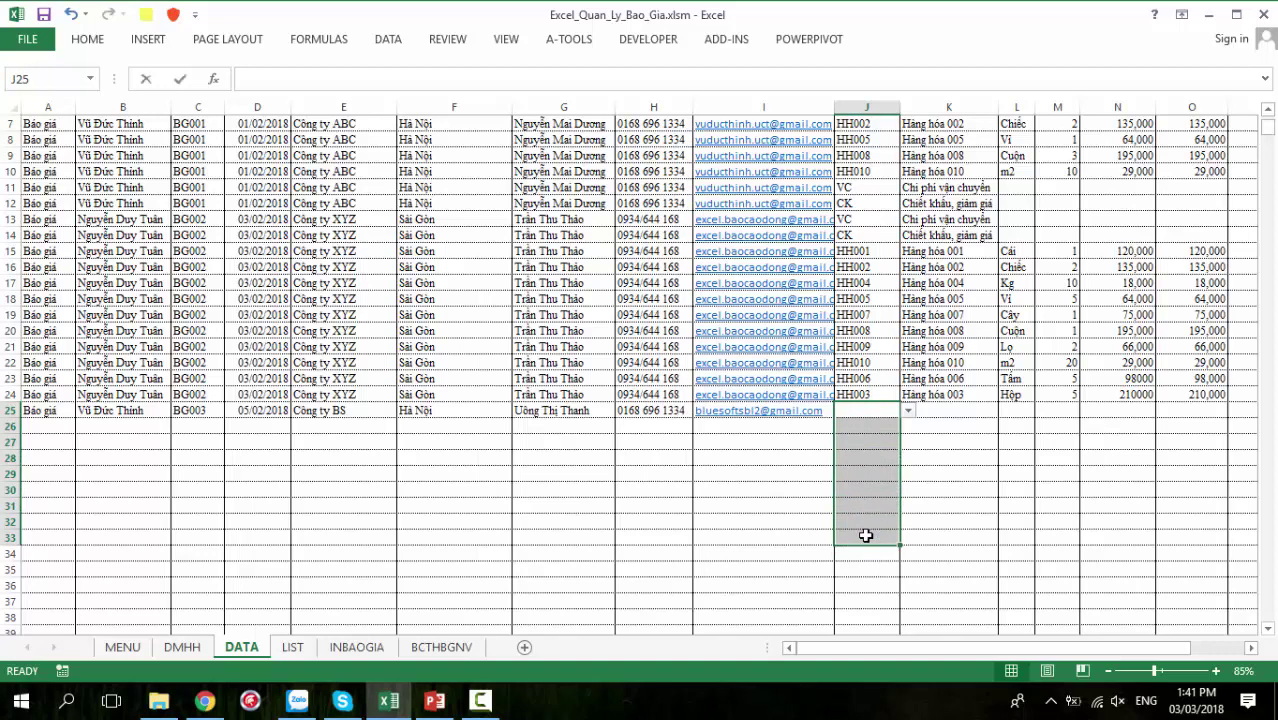
{"action": "key", "text": "alt+Down"}
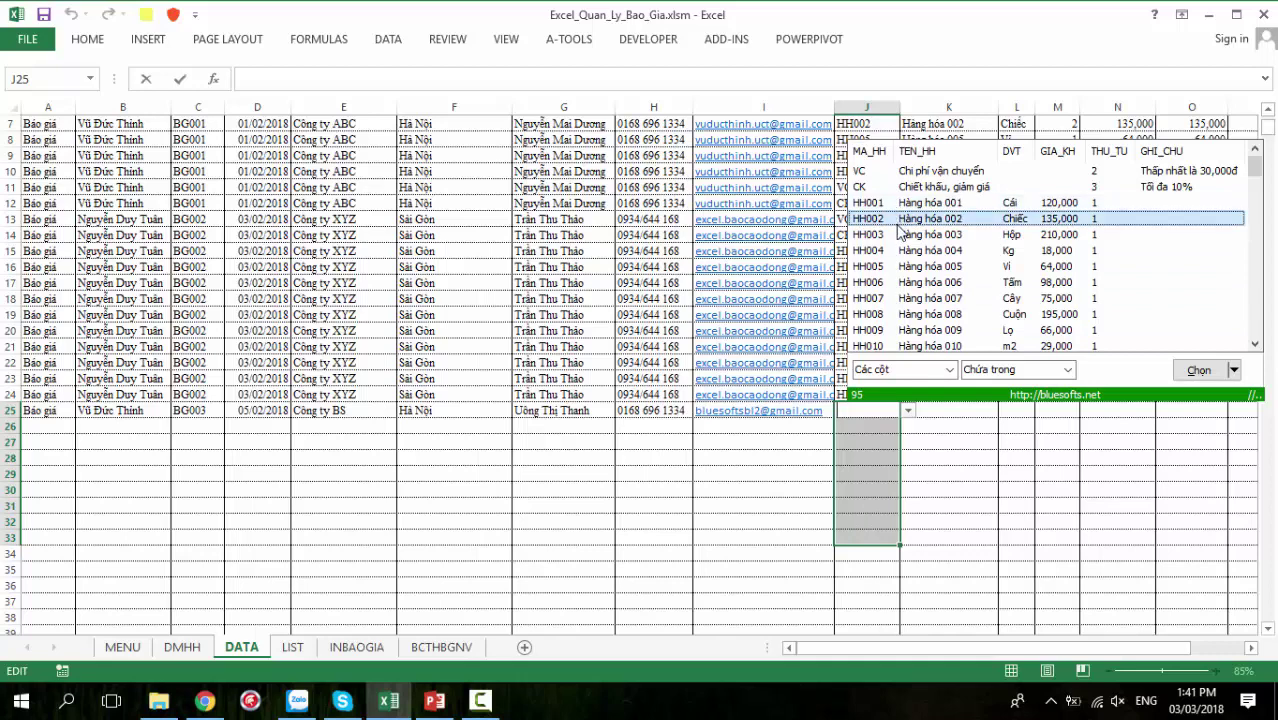
{"action": "left_click", "coordinate": [899, 268]}
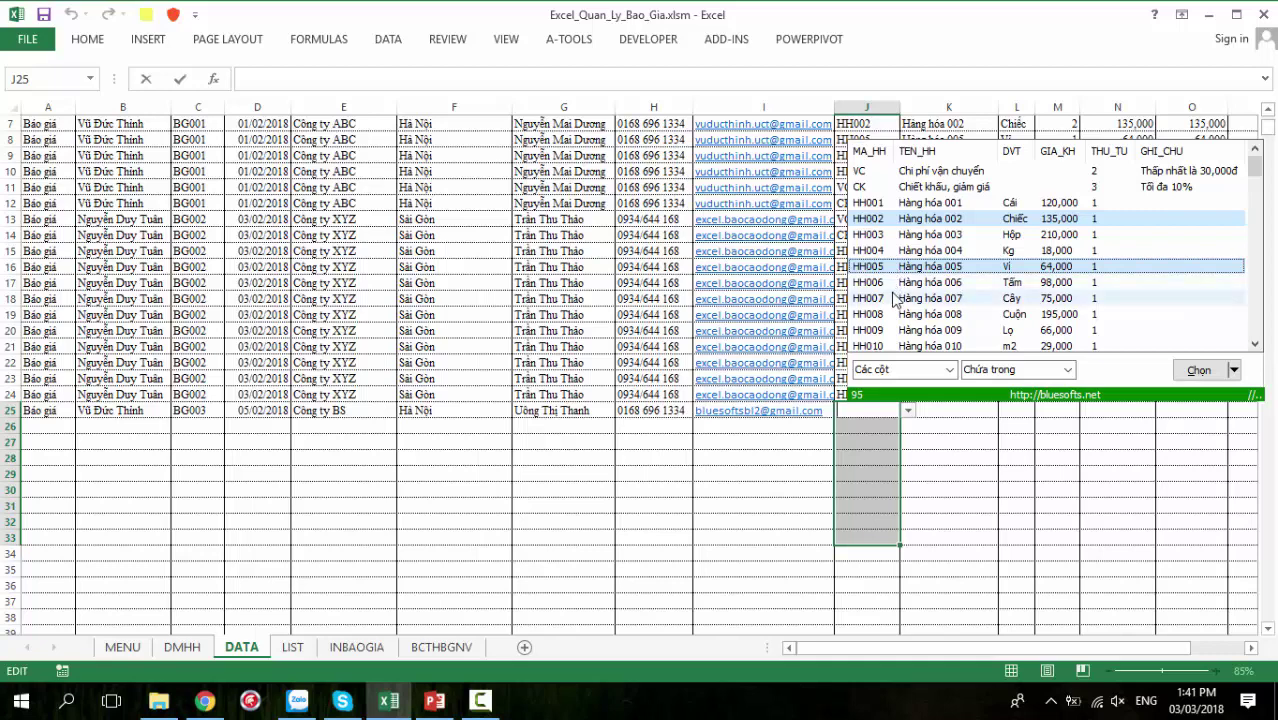
{"action": "left_click", "coordinate": [899, 298]}
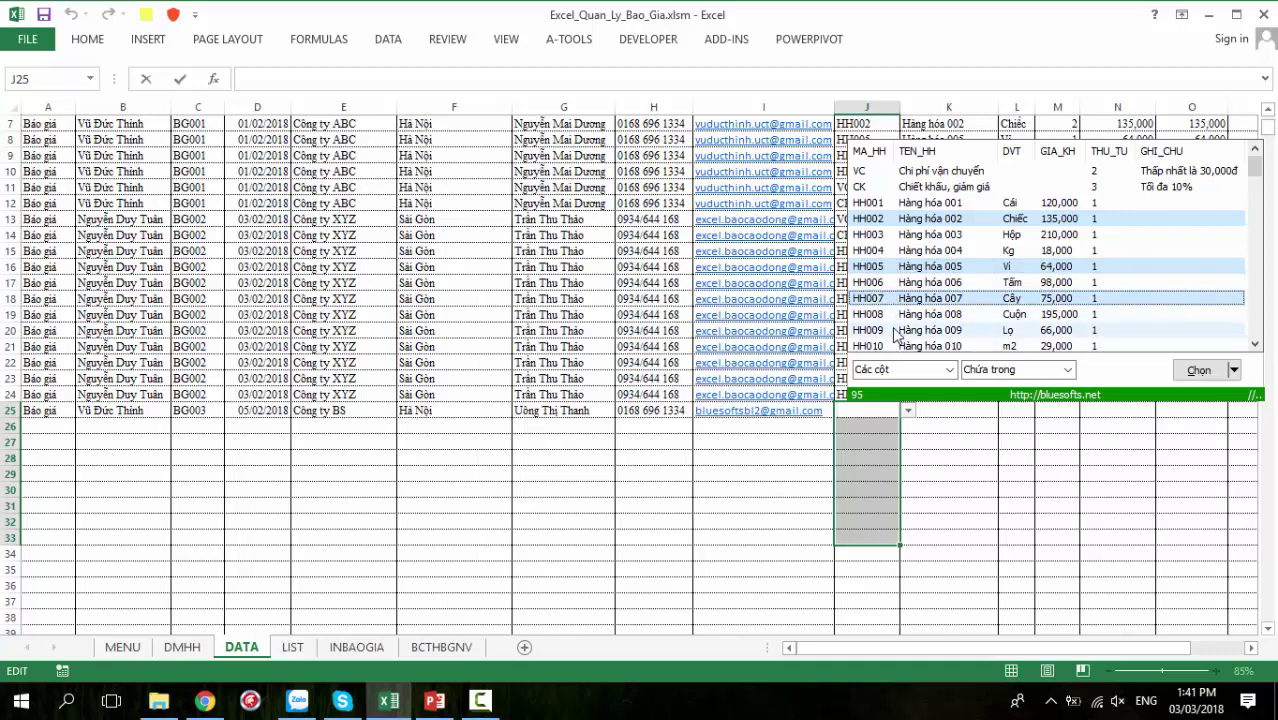
{"action": "left_click", "coordinate": [899, 330]}
{"action": "left_click", "coordinate": [899, 345]}
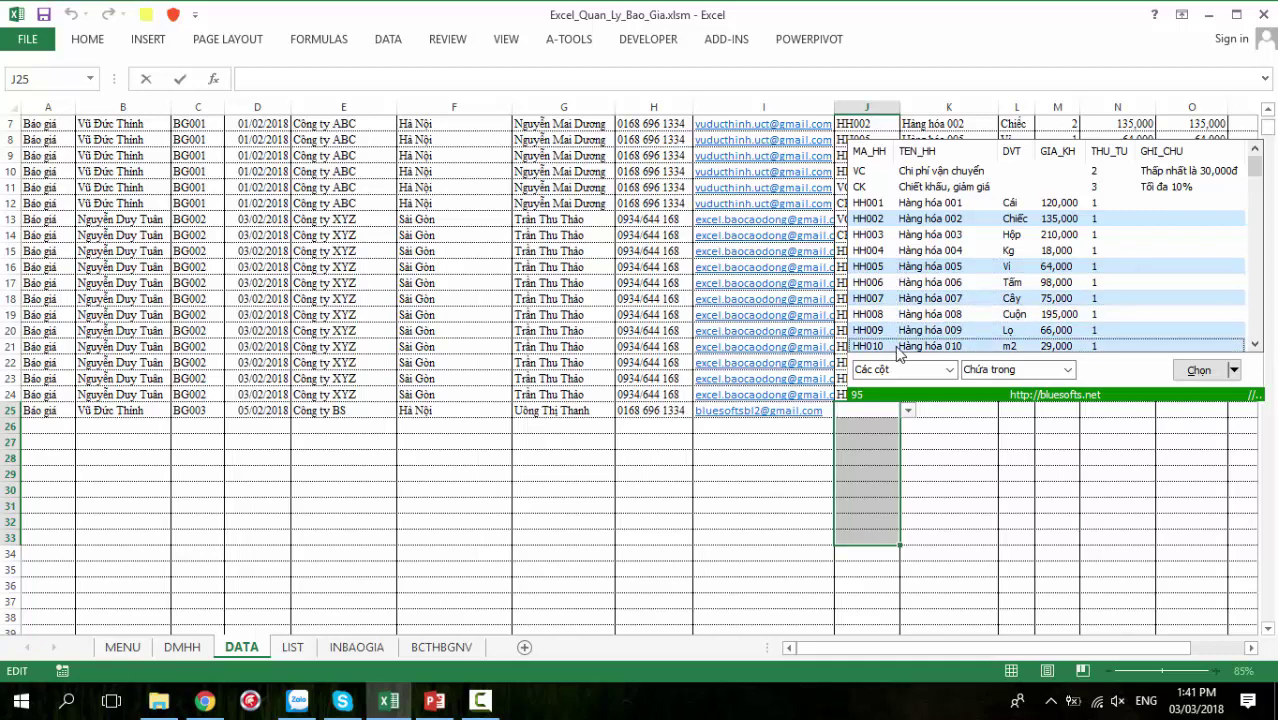
{"action": "left_click", "coordinate": [1195, 369]}
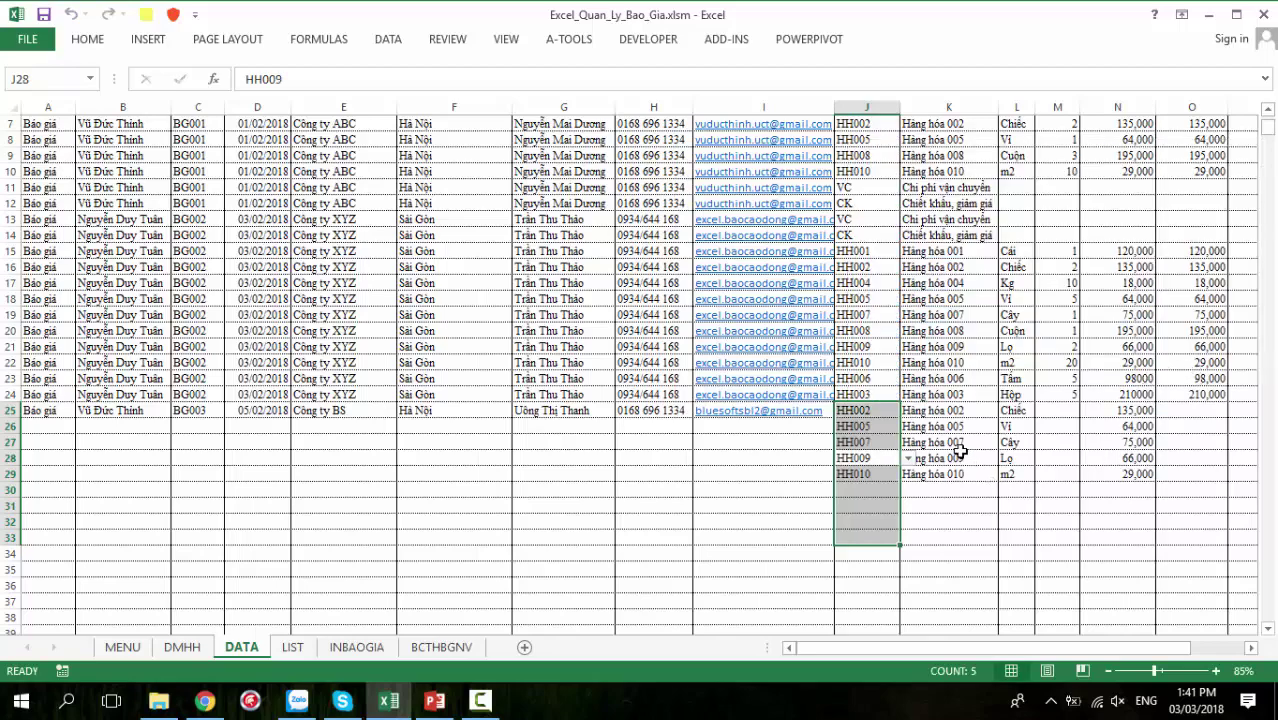
{"action": "scroll", "coordinate": [957, 435], "scroll_direction": "up", "scroll_amount": 2}
{"action": "scroll", "coordinate": [988, 490], "scroll_direction": "down", "scroll_amount": 1}
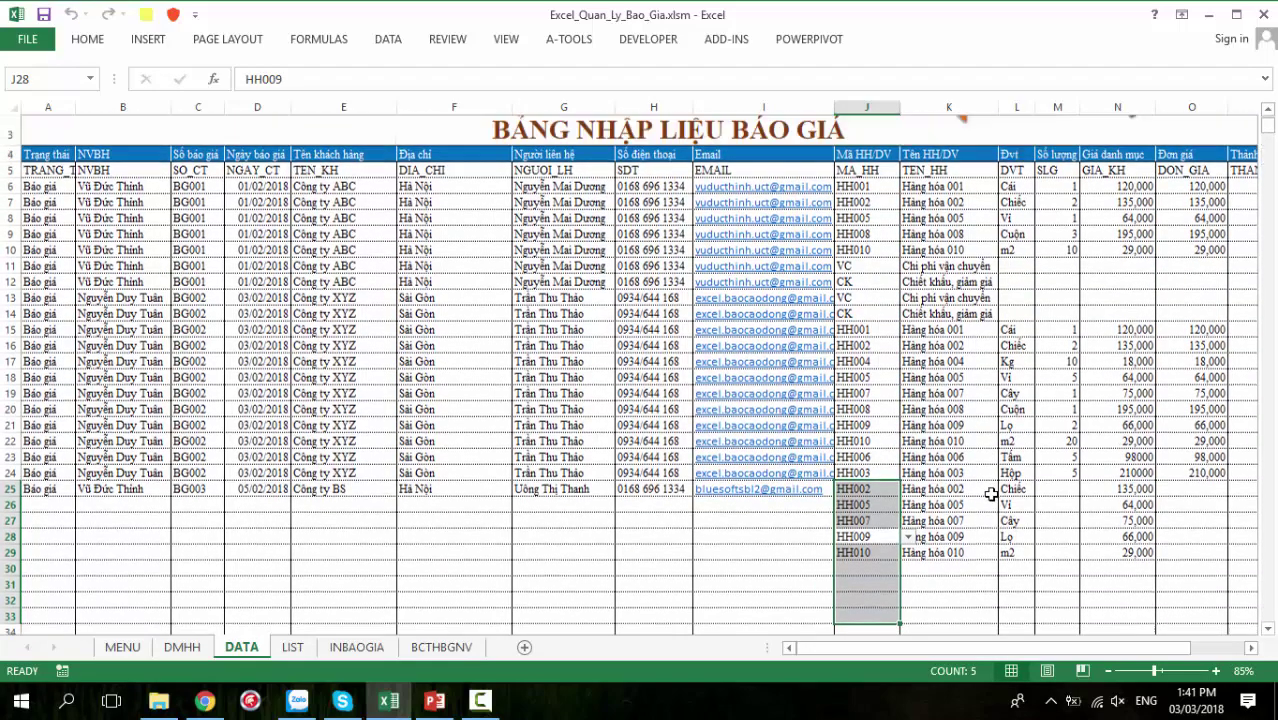
{"action": "scroll", "coordinate": [990, 491], "scroll_direction": "up", "scroll_amount": 1}
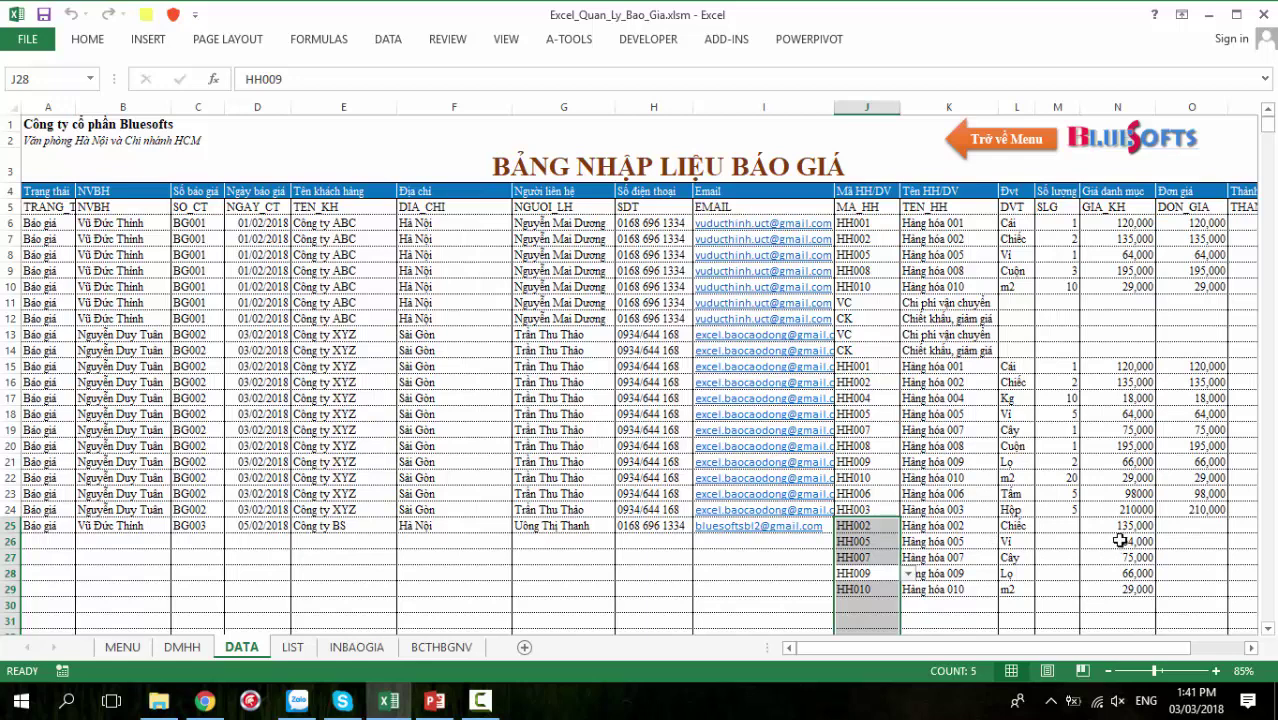
Enter quantities 10, 2, 5, 7 and 10 in cells M25:M29.
{"action": "left_click_drag", "start_coordinate": [1128, 527], "coordinate": [1133, 591]}
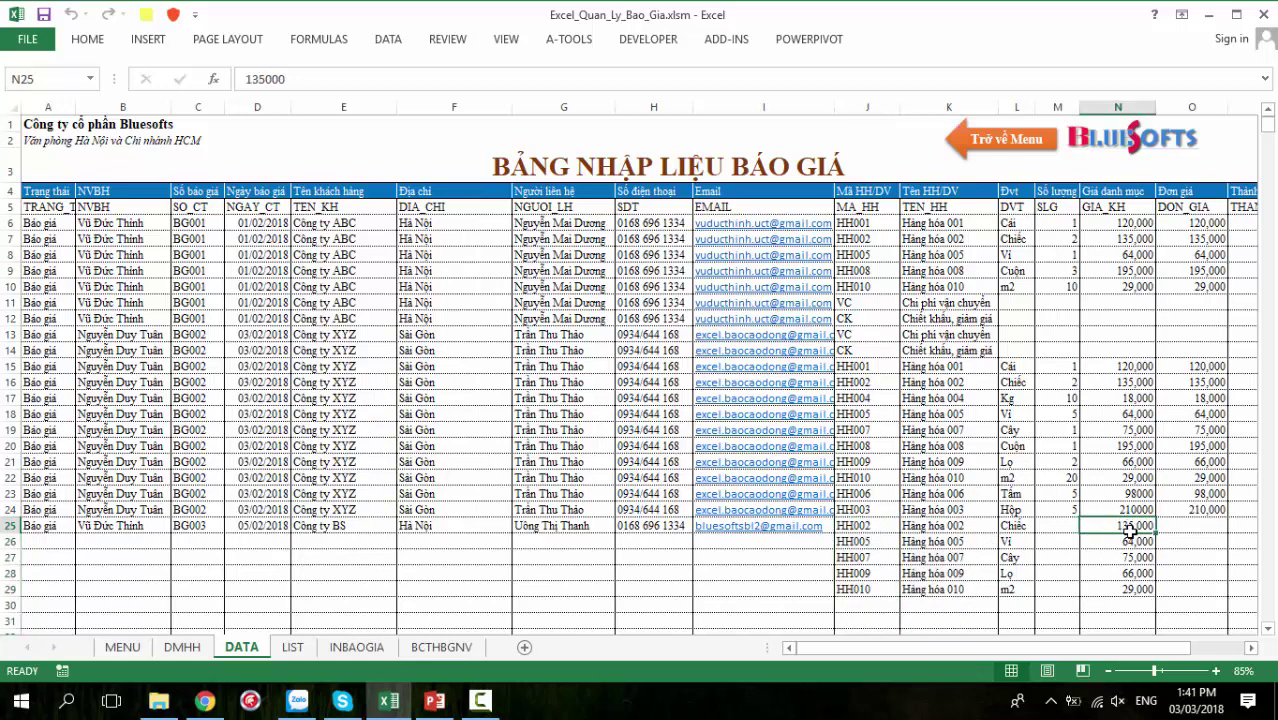
{"action": "left_click", "coordinate": [1058, 529]}
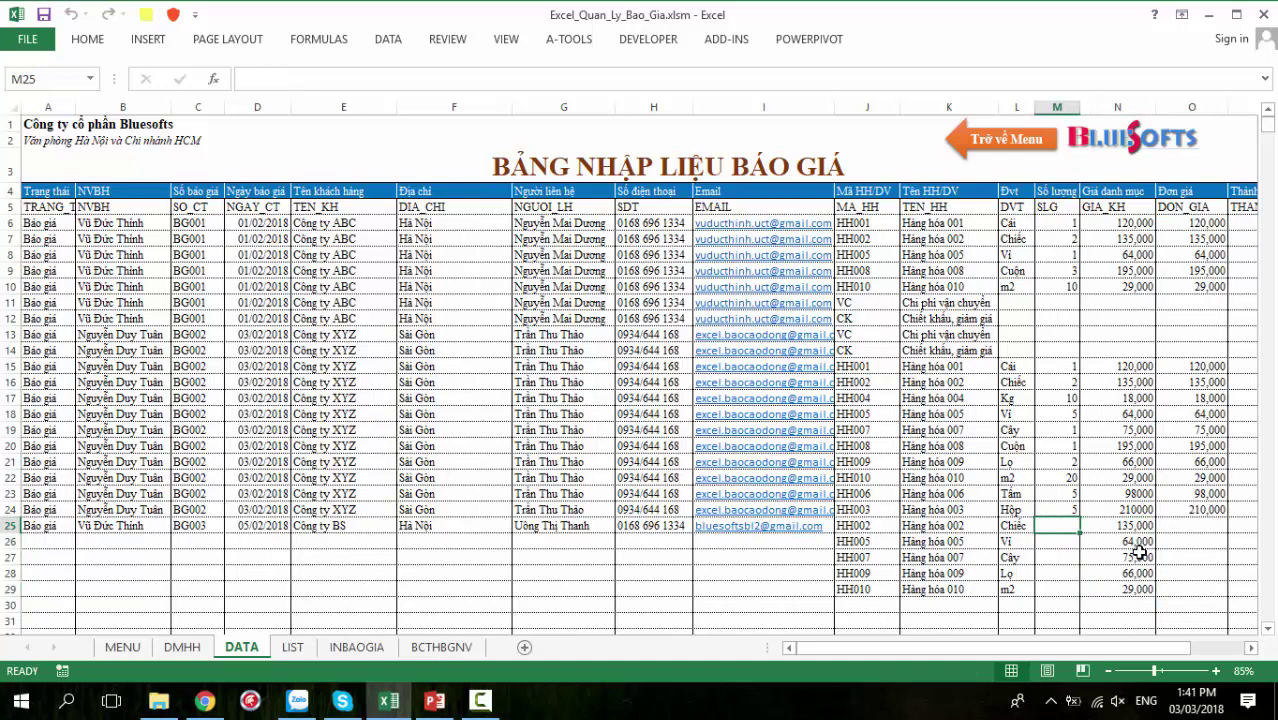
{"action": "type", "text": "10"}
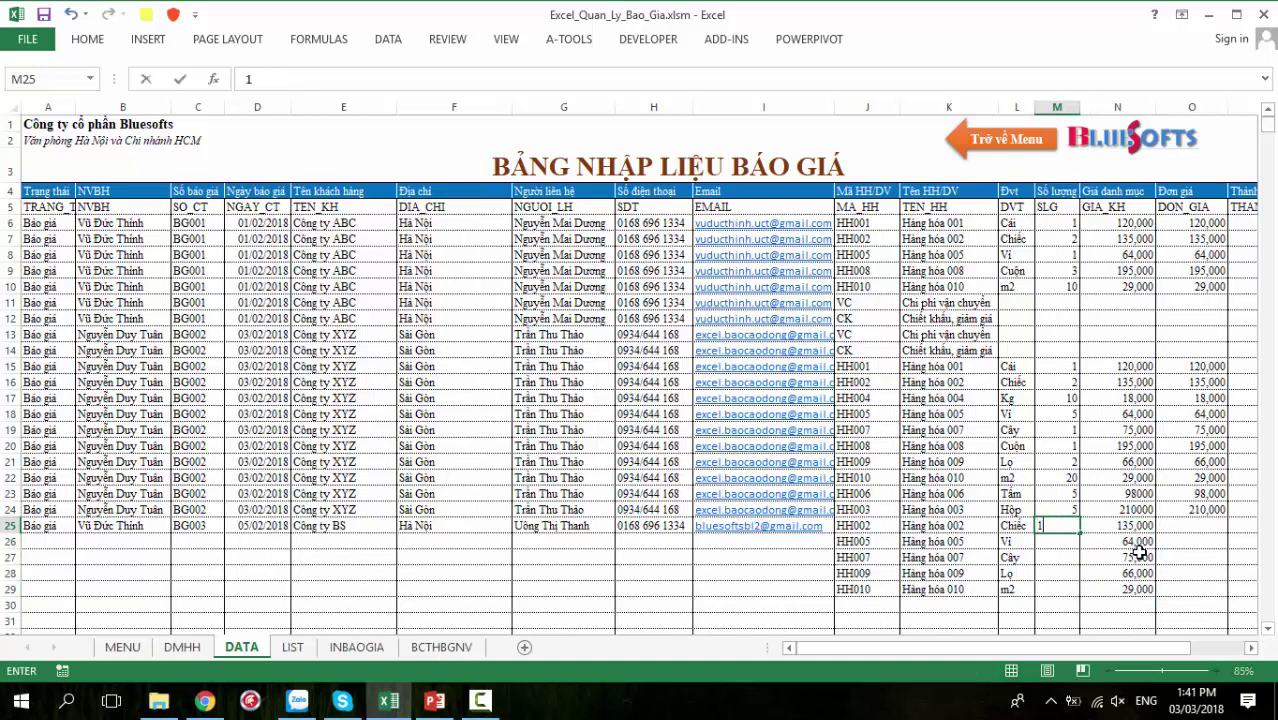
{"action": "key", "text": "Return"}
{"action": "type", "text": "2"}
{"action": "key", "text": "Return"}
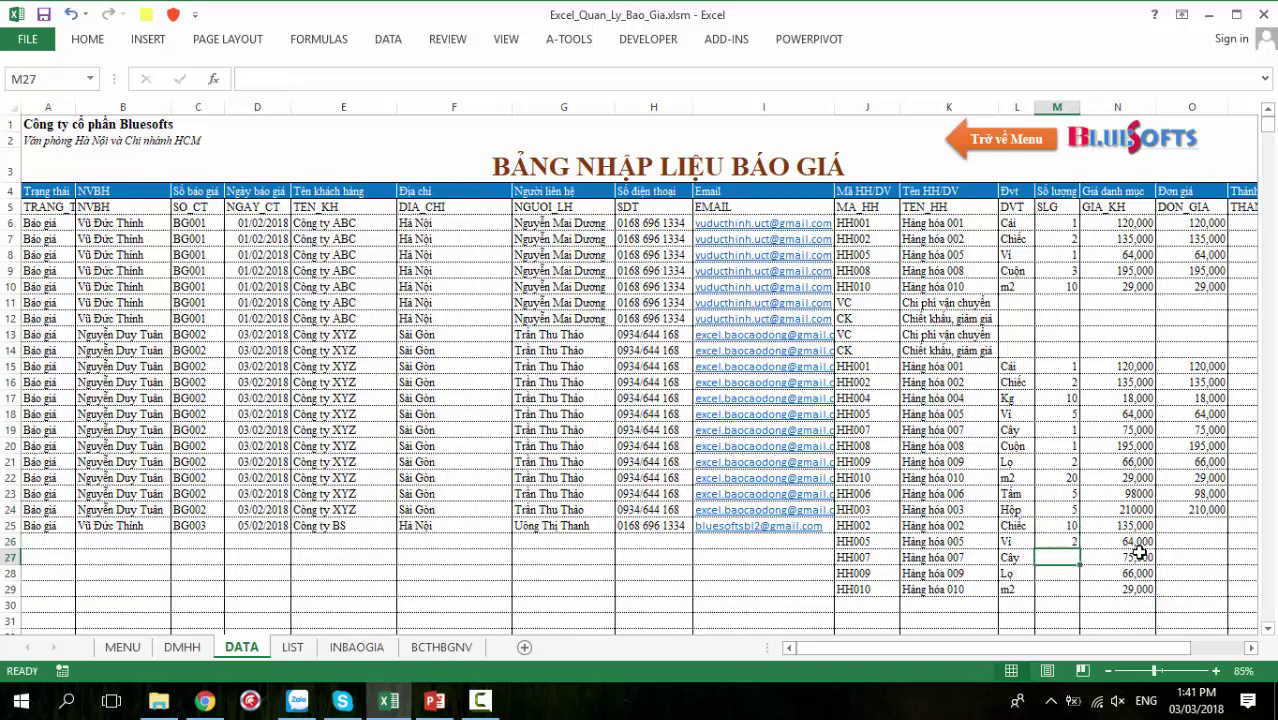
{"action": "type", "text": "5"}
{"action": "key", "text": "Return"}
{"action": "type", "text": "7"}
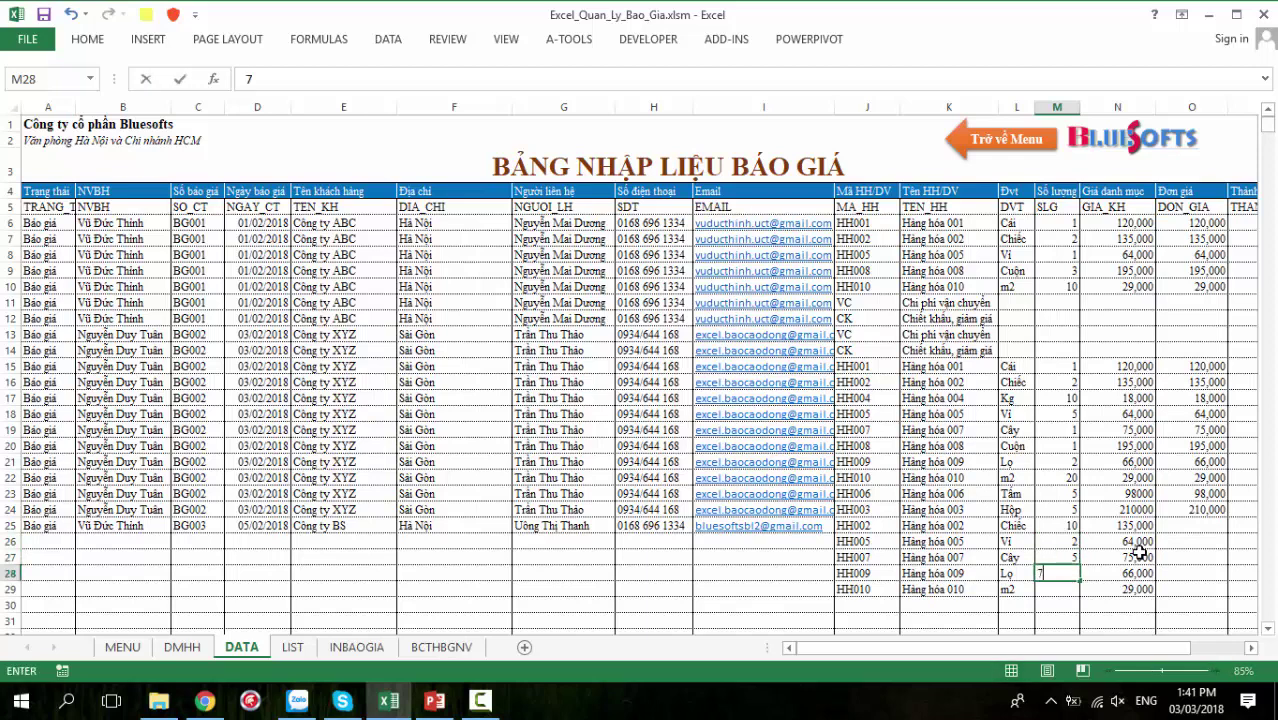
{"action": "key", "text": "Return"}
{"action": "type", "text": "10"}
{"action": "key", "text": "Return"}
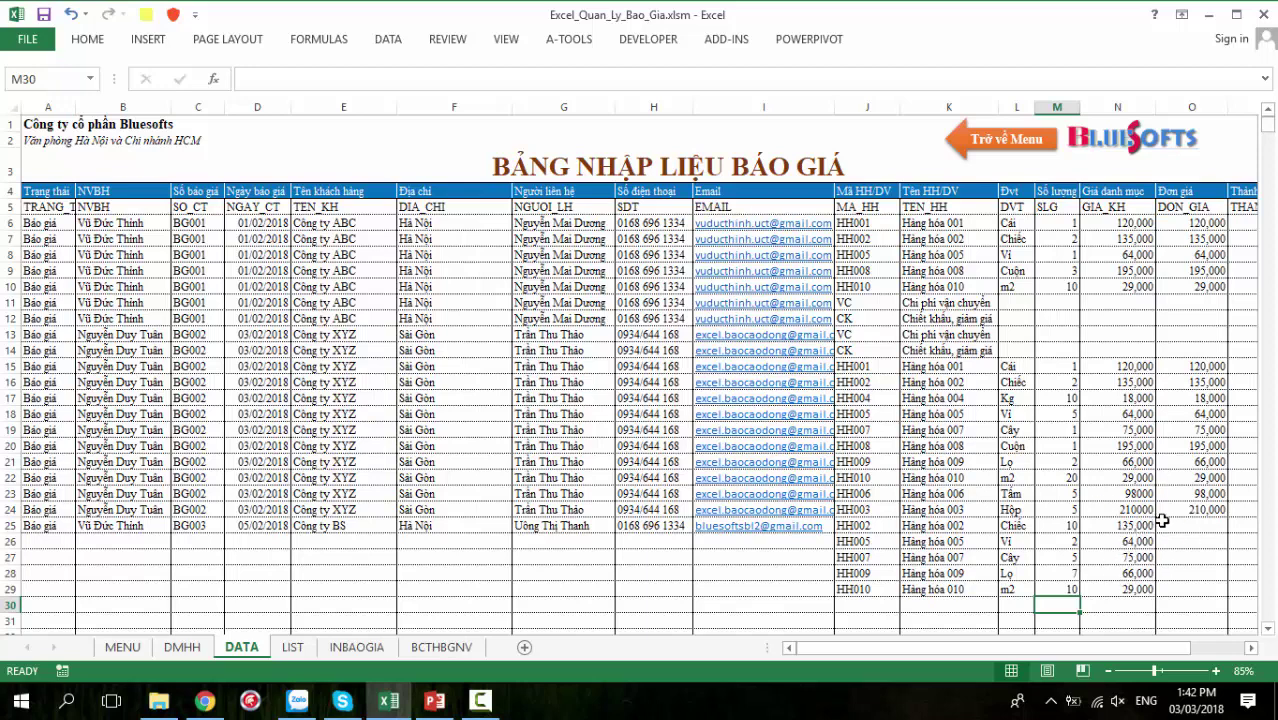
{"action": "left_click", "coordinate": [1182, 524]}
Set O25 to =N25 and fill the unit price formula down to O29.
{"action": "type", "text": "="}
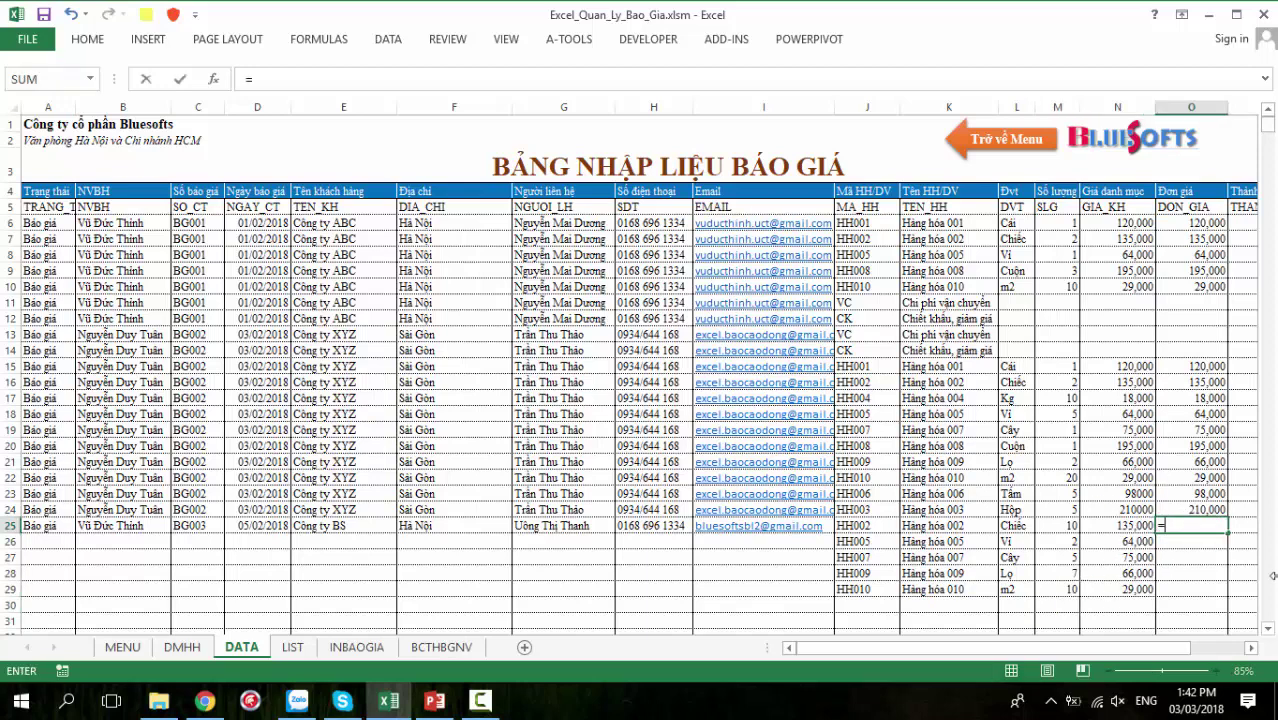
{"action": "left_click", "coordinate": [1132, 525]}
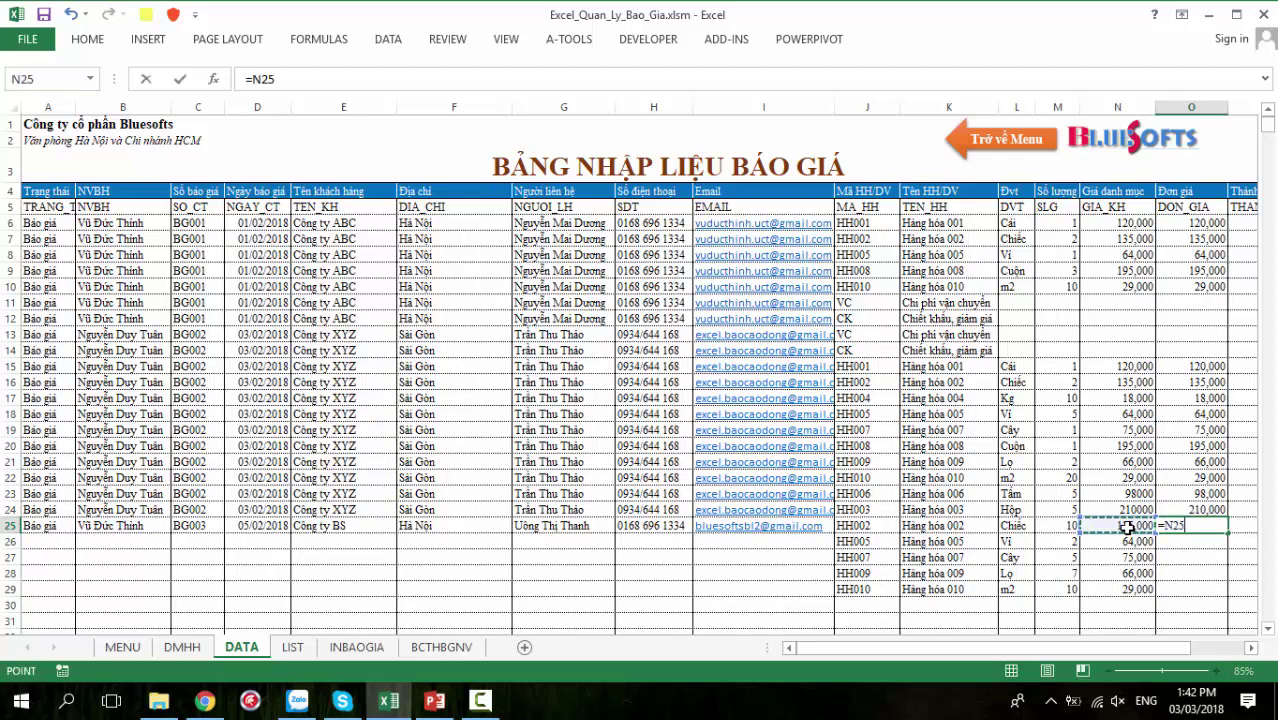
{"action": "key", "text": "Return"}
{"action": "left_click", "coordinate": [1215, 526]}
{"action": "left_click_drag", "start_coordinate": [1228, 533], "coordinate": [1222, 595]}
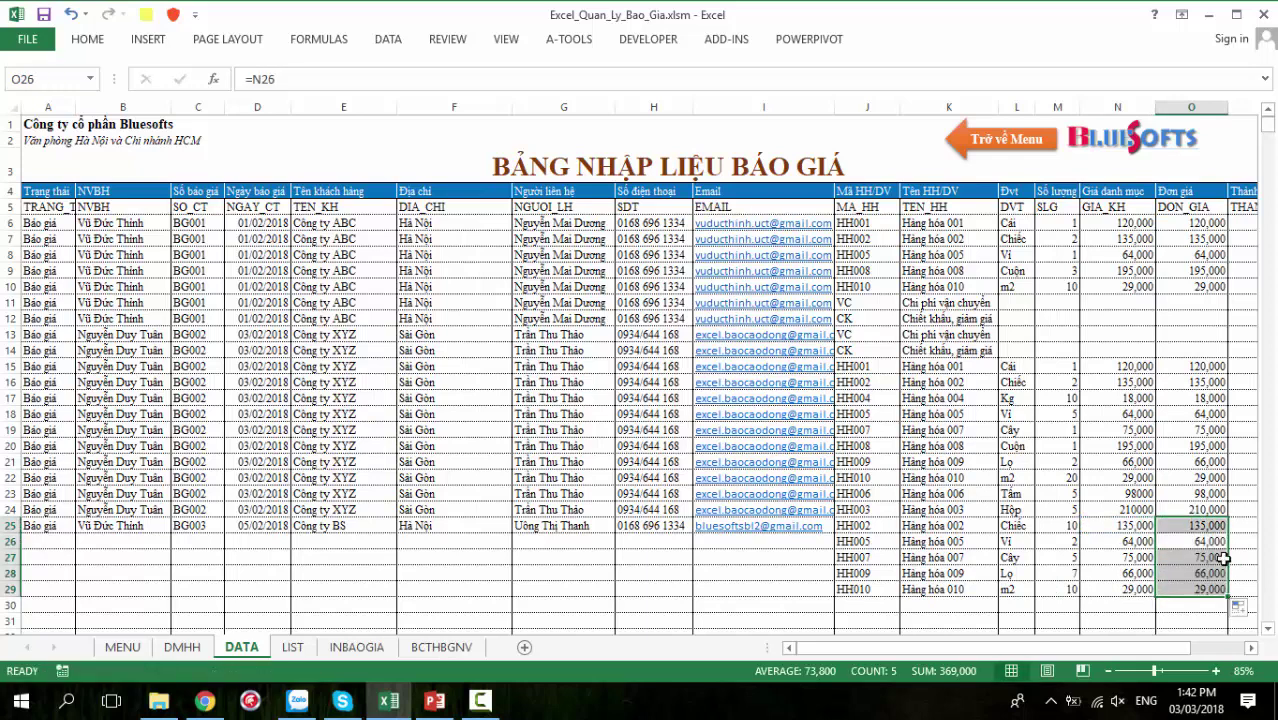
Fill the line total formula =M25*O25 from P25 down to P29.
{"action": "left_click", "coordinate": [1240, 526]}
{"action": "left_click", "coordinate": [1251, 651]}
{"action": "left_click", "coordinate": [1251, 651]}
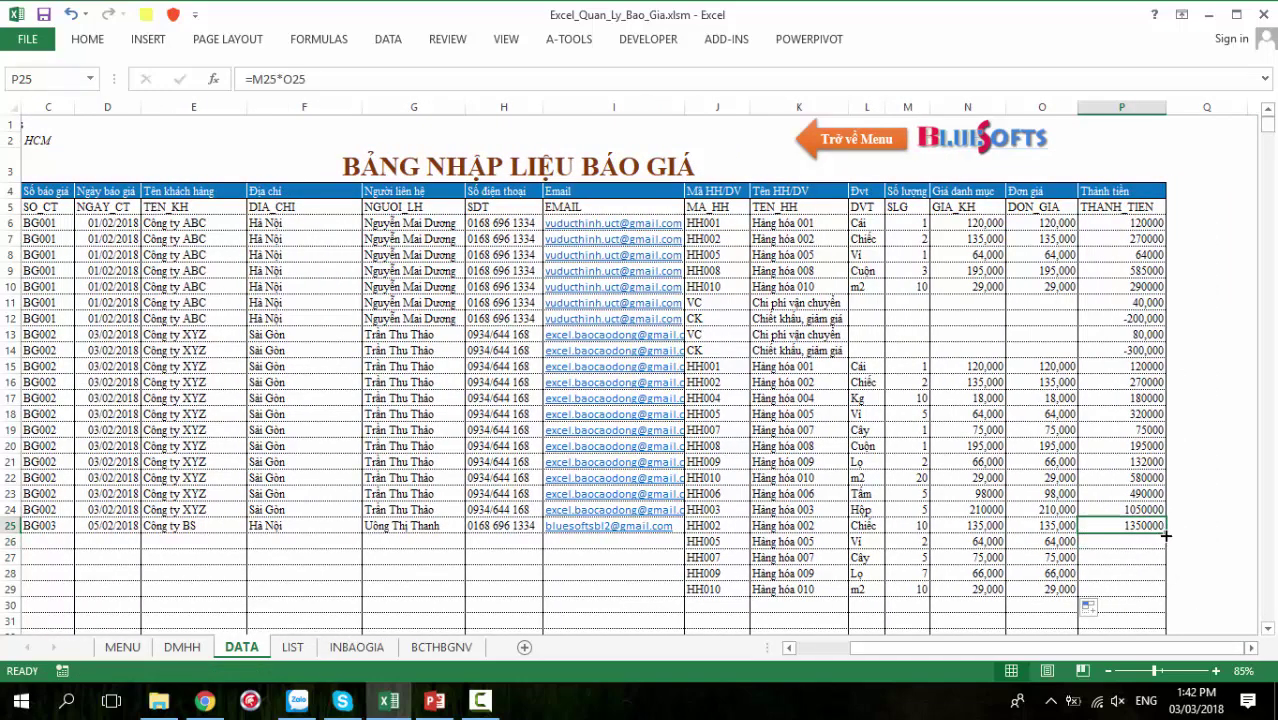
{"action": "left_click_drag", "start_coordinate": [1166, 536], "coordinate": [1170, 600]}
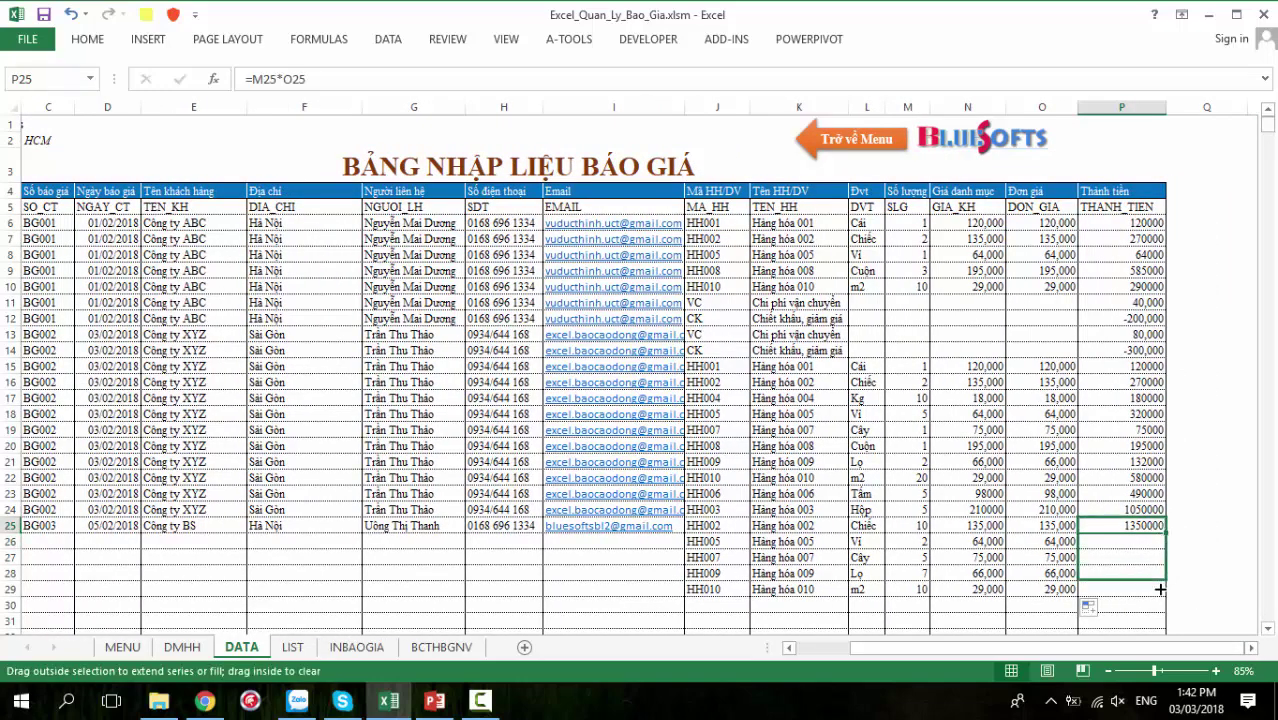
{"action": "left_click", "coordinate": [1210, 569]}
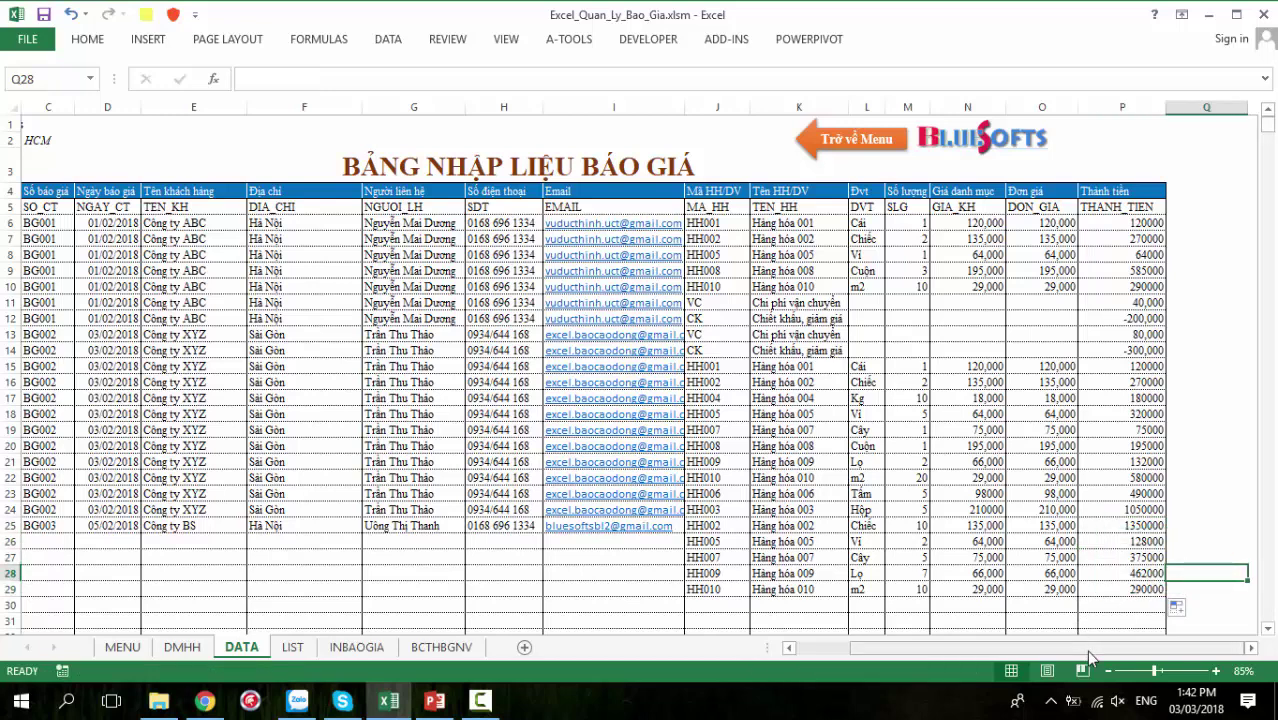
{"action": "left_click", "coordinate": [1143, 522]}
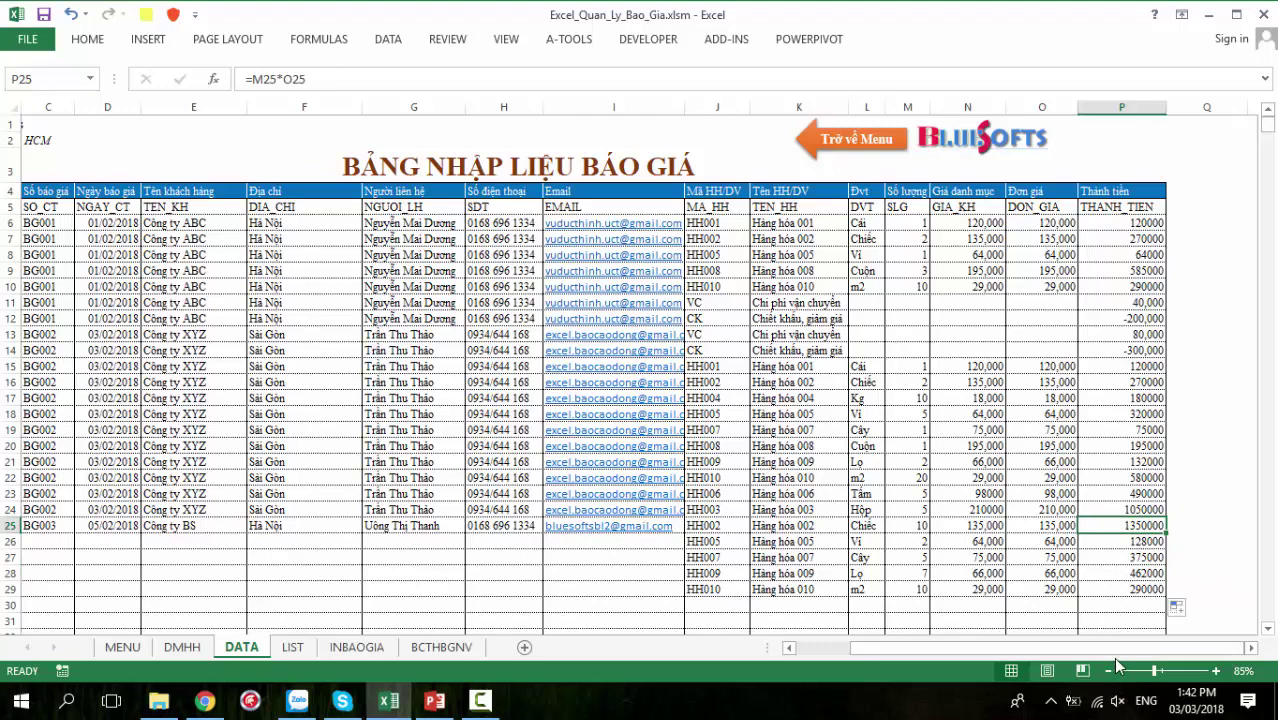
{"action": "left_click_drag", "start_coordinate": [1118, 647], "coordinate": [1063, 647]}
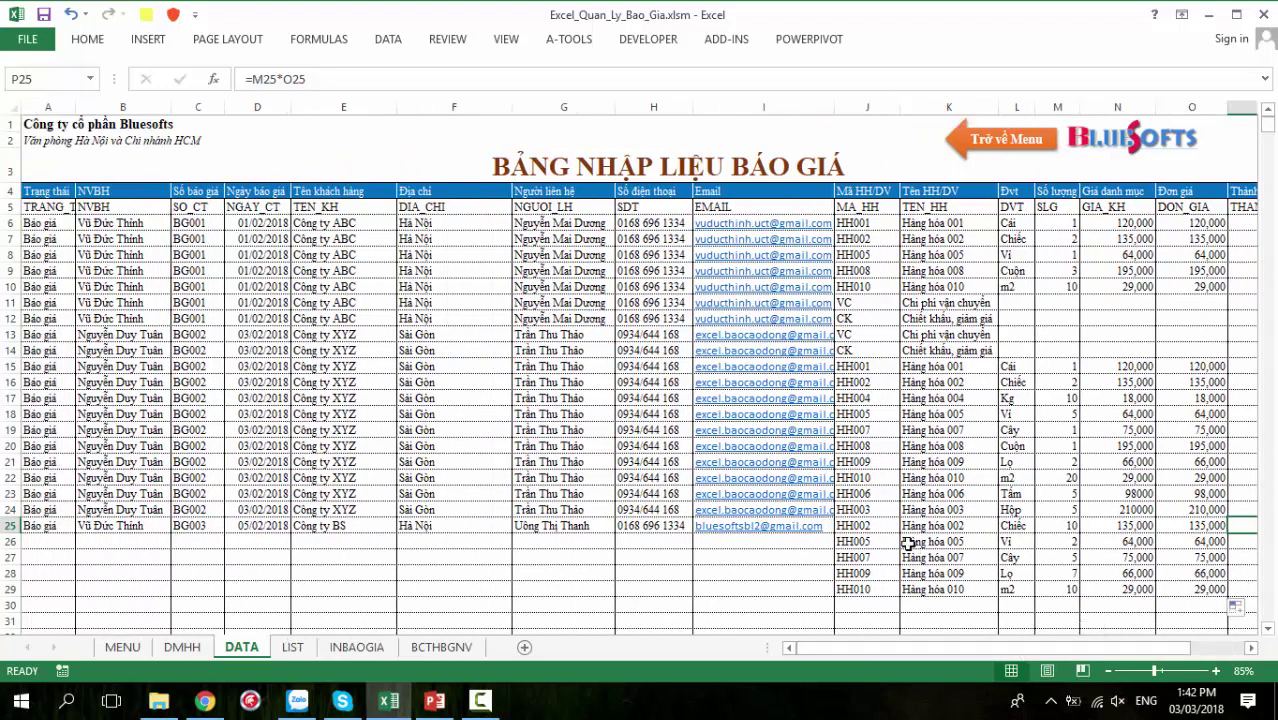
Choose item code VC (shipping cost) in J30 from the validation list.
{"action": "scroll", "coordinate": [900, 573], "scroll_direction": "down", "scroll_amount": 2}
{"action": "left_click", "coordinate": [884, 490]}
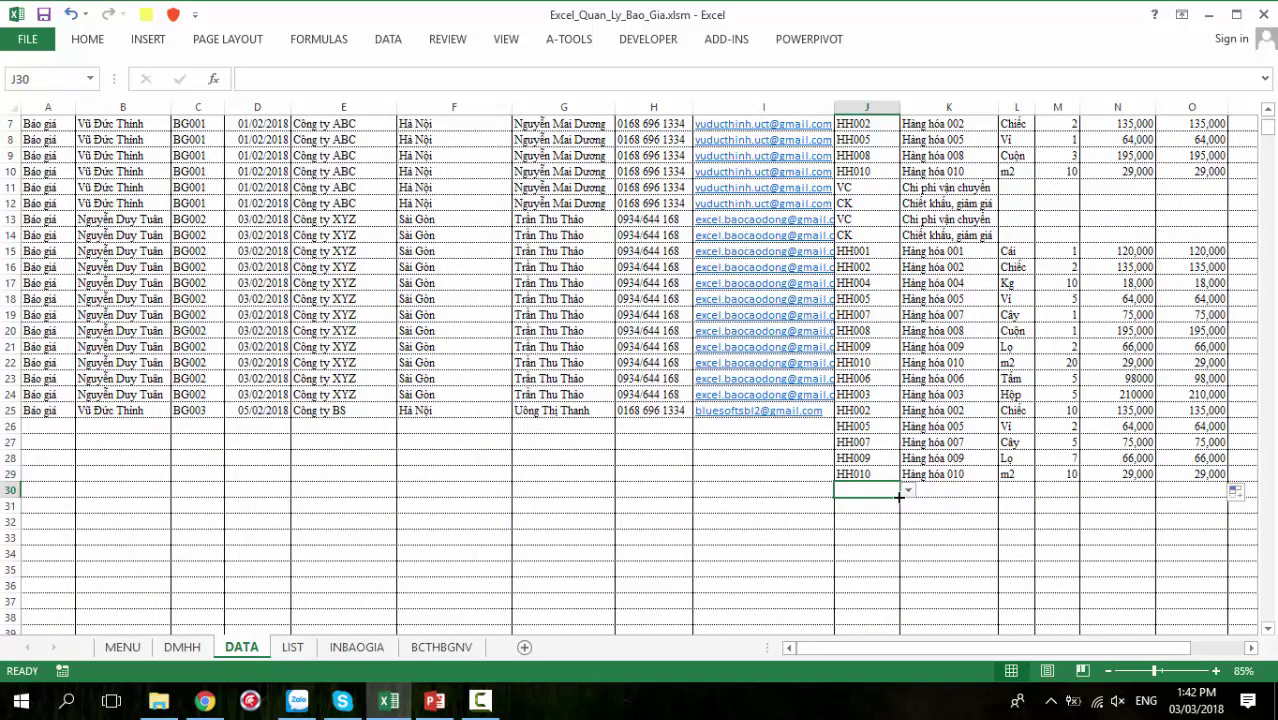
{"action": "left_click", "coordinate": [908, 490]}
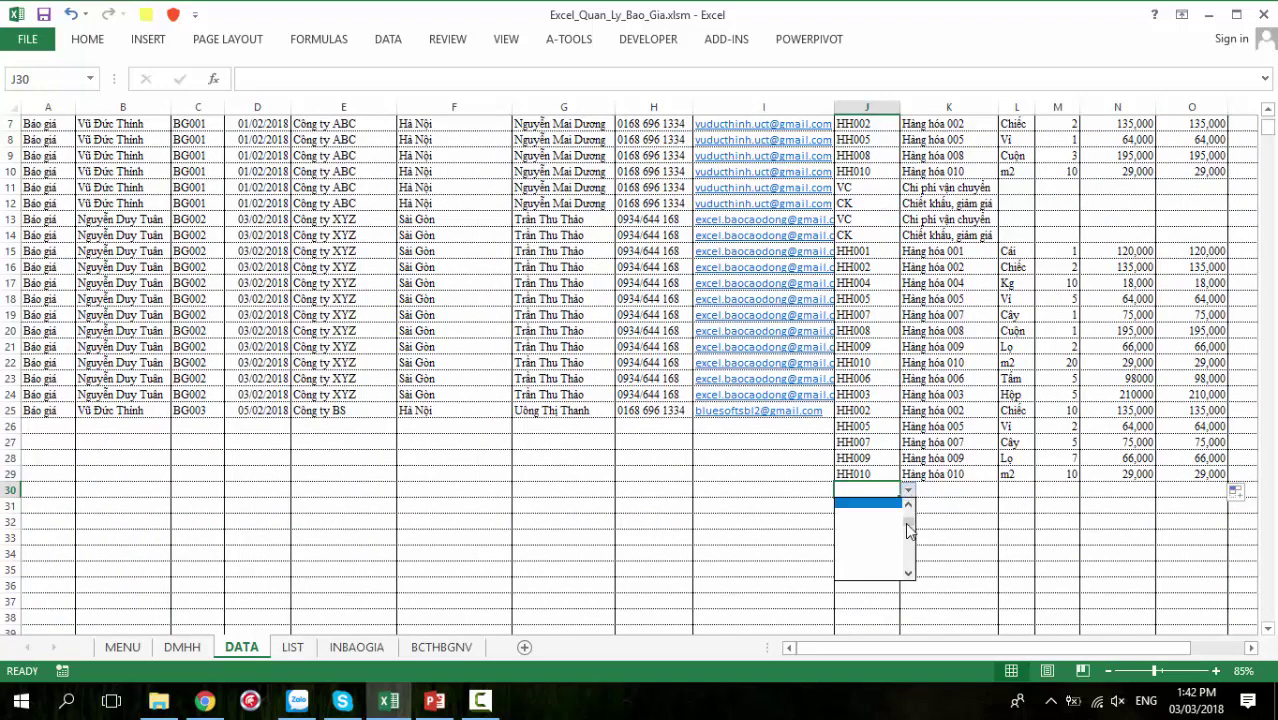
{"action": "left_click_drag", "start_coordinate": [908, 530], "coordinate": [908, 508]}
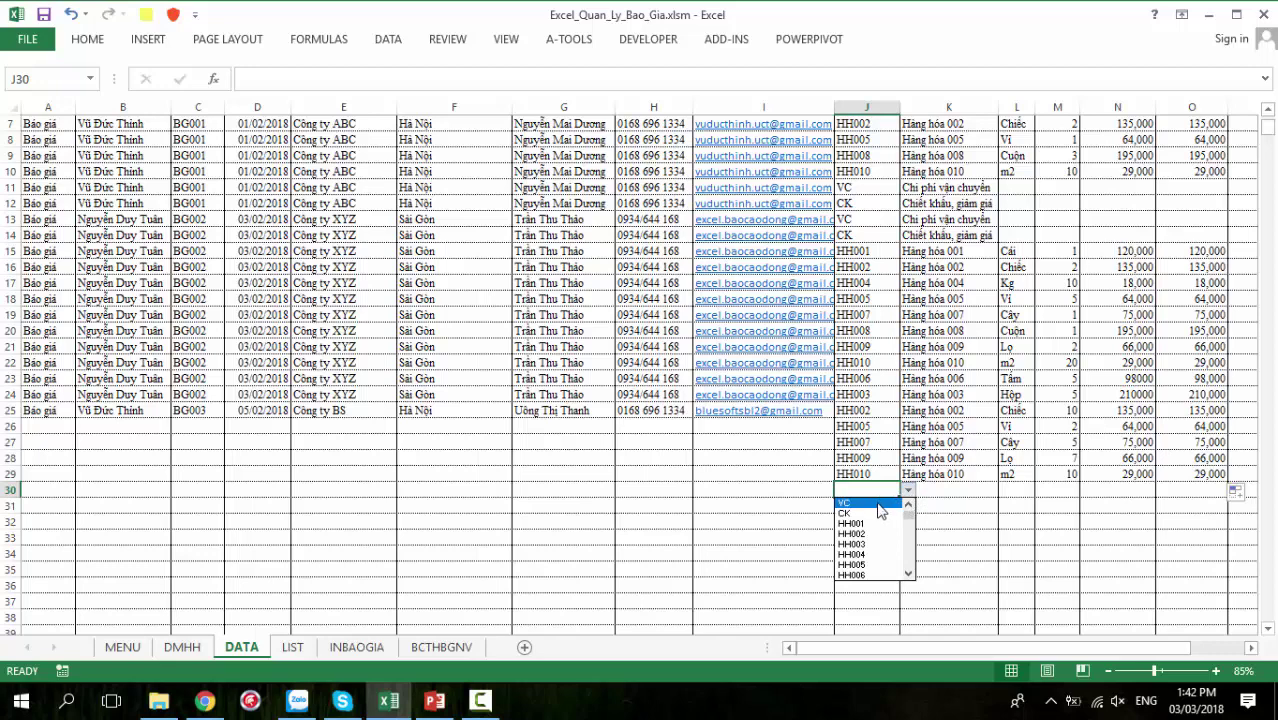
{"action": "left_click", "coordinate": [876, 502]}
{"action": "key", "text": "Right"}
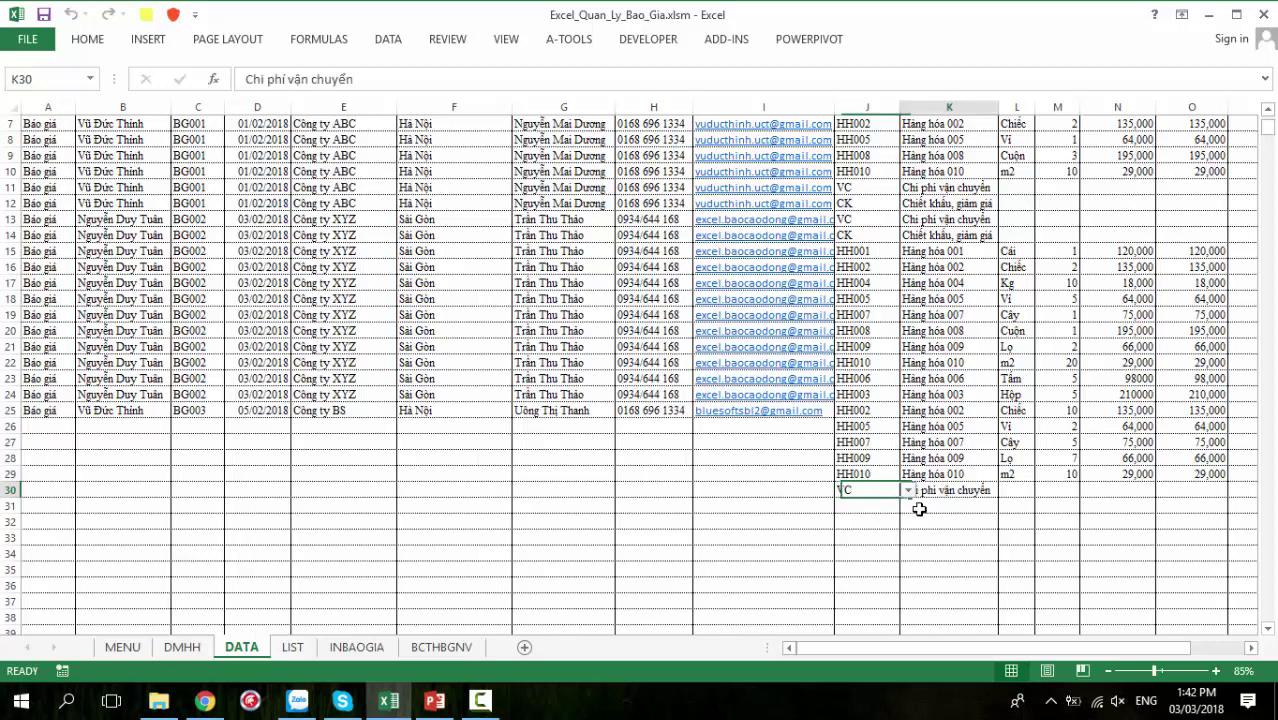
{"action": "key", "text": "Right"}
{"action": "key", "text": "Right"}
{"action": "key", "text": "Right"}
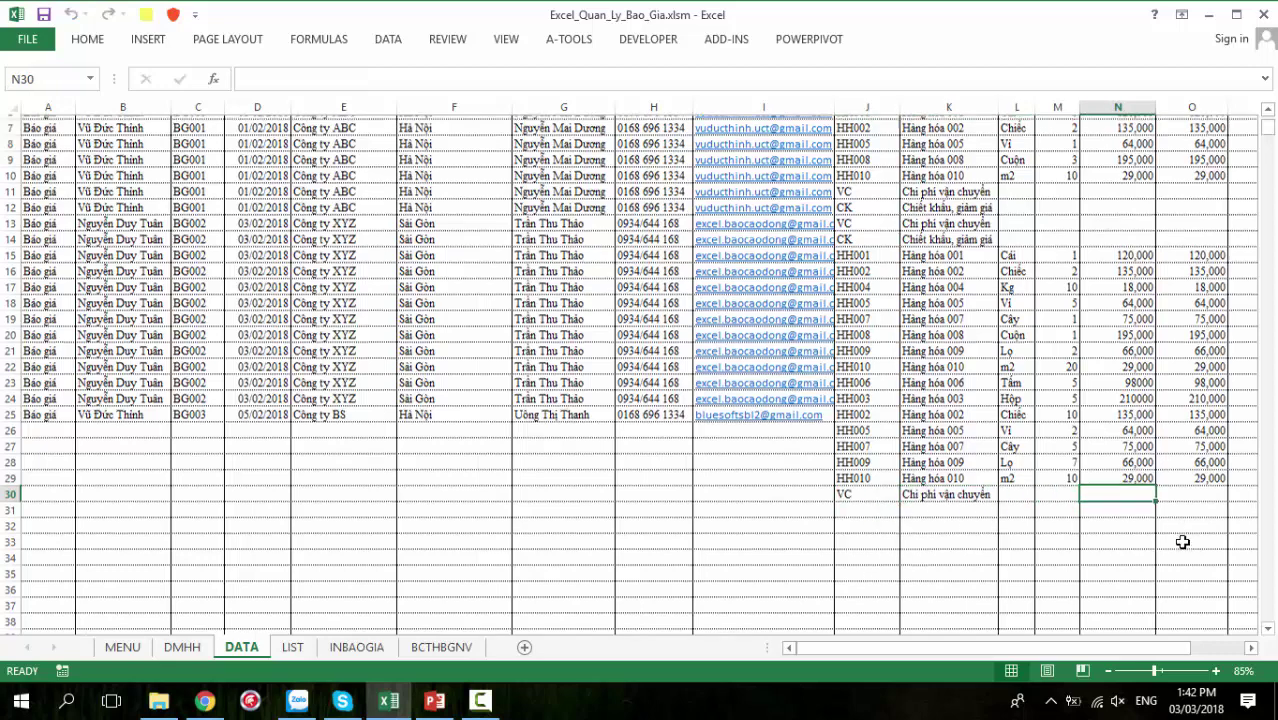
{"action": "scroll", "coordinate": [1181, 539], "scroll_direction": "up", "scroll_amount": 2}
Enter 30,000 as both the unit price and line total of the VC row.
{"action": "left_click", "coordinate": [1198, 604]}
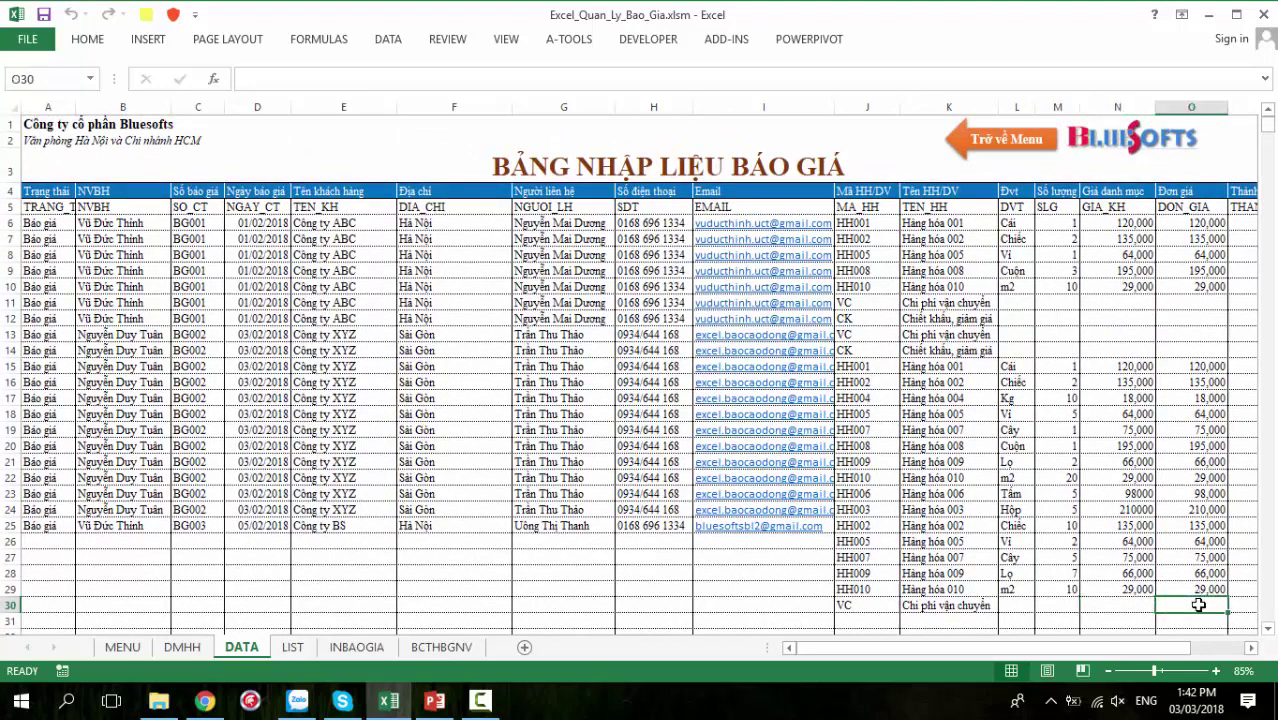
{"action": "type", "text": "30,000"}
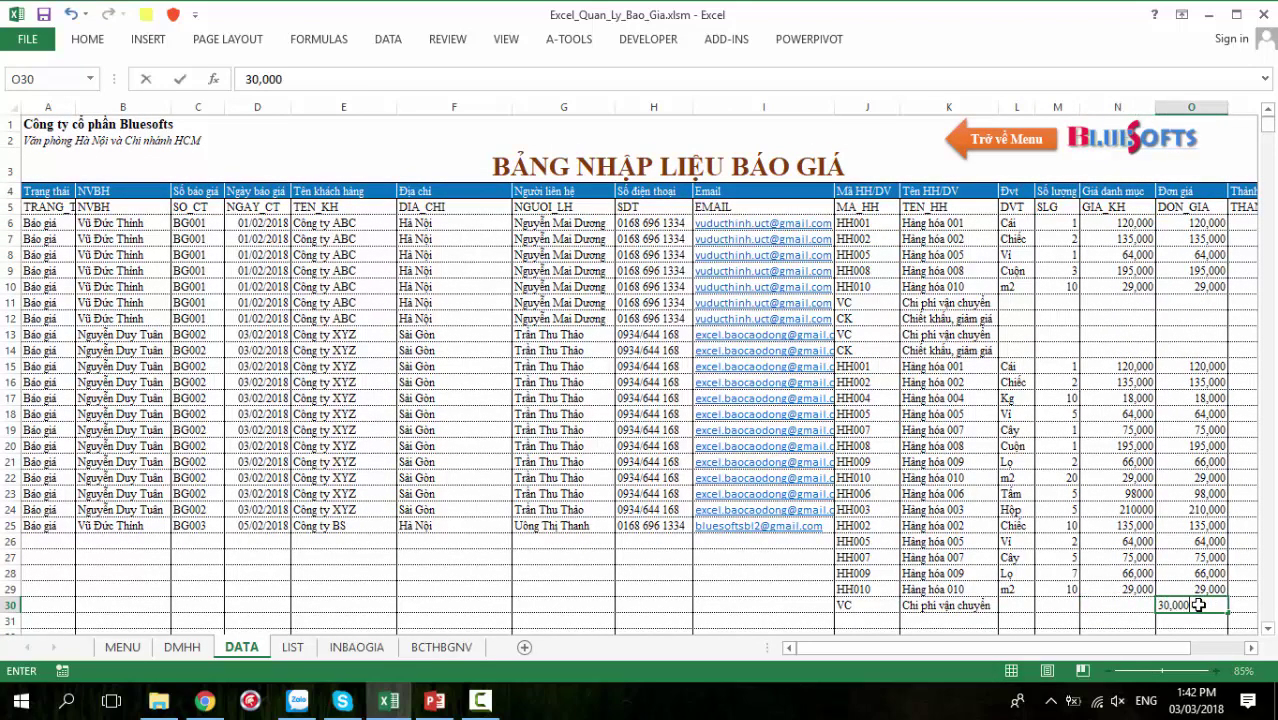
{"action": "key", "text": "Right"}
{"action": "type", "text": "30,"}
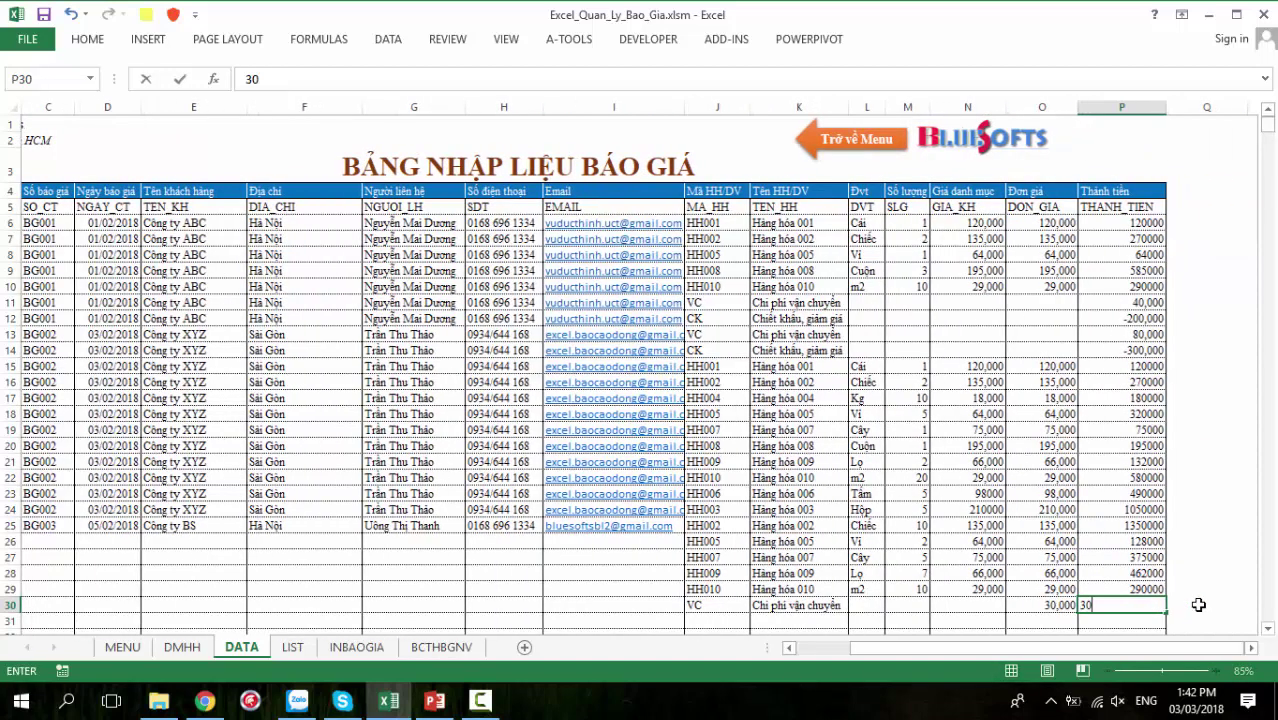
{"action": "type", "text": "00"}
{"action": "key", "text": "Return"}
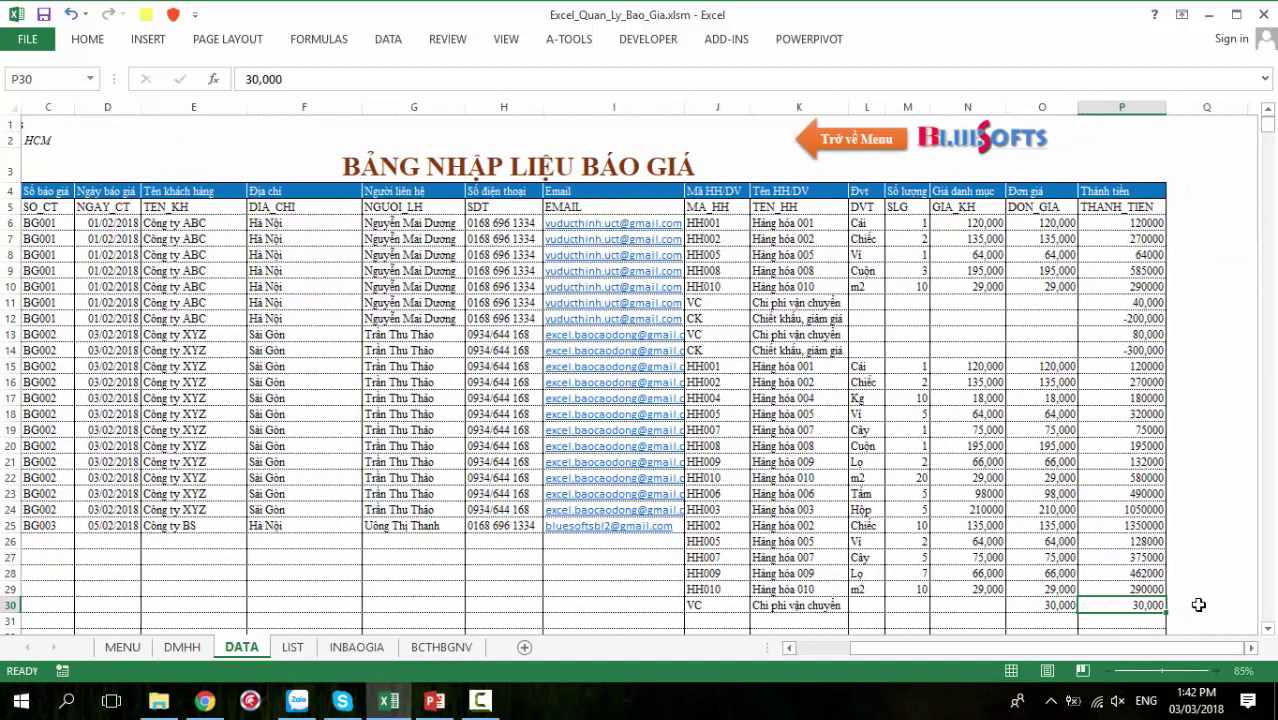
{"action": "left_click", "coordinate": [721, 619]}
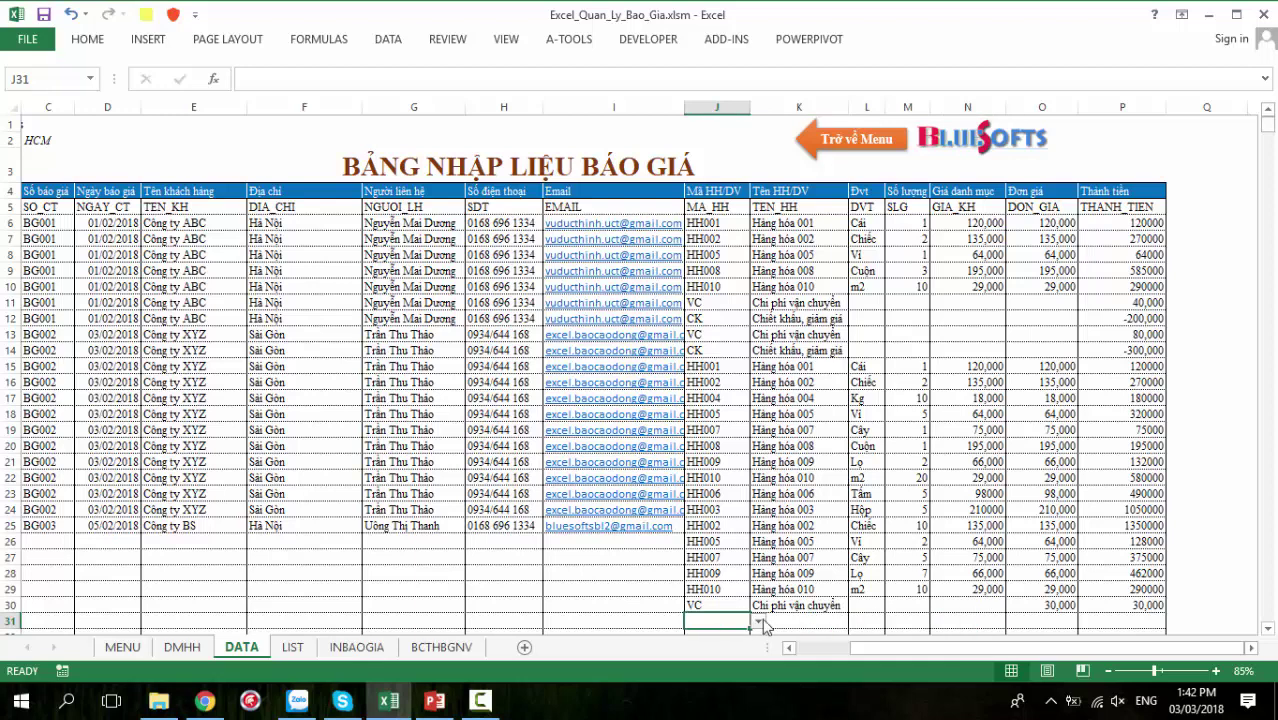
Pick item code CK in J31 and enter 100,000 as its unit price and amount.
{"action": "left_click", "coordinate": [760, 621]}
{"action": "double_click", "coordinate": [790, 460]}
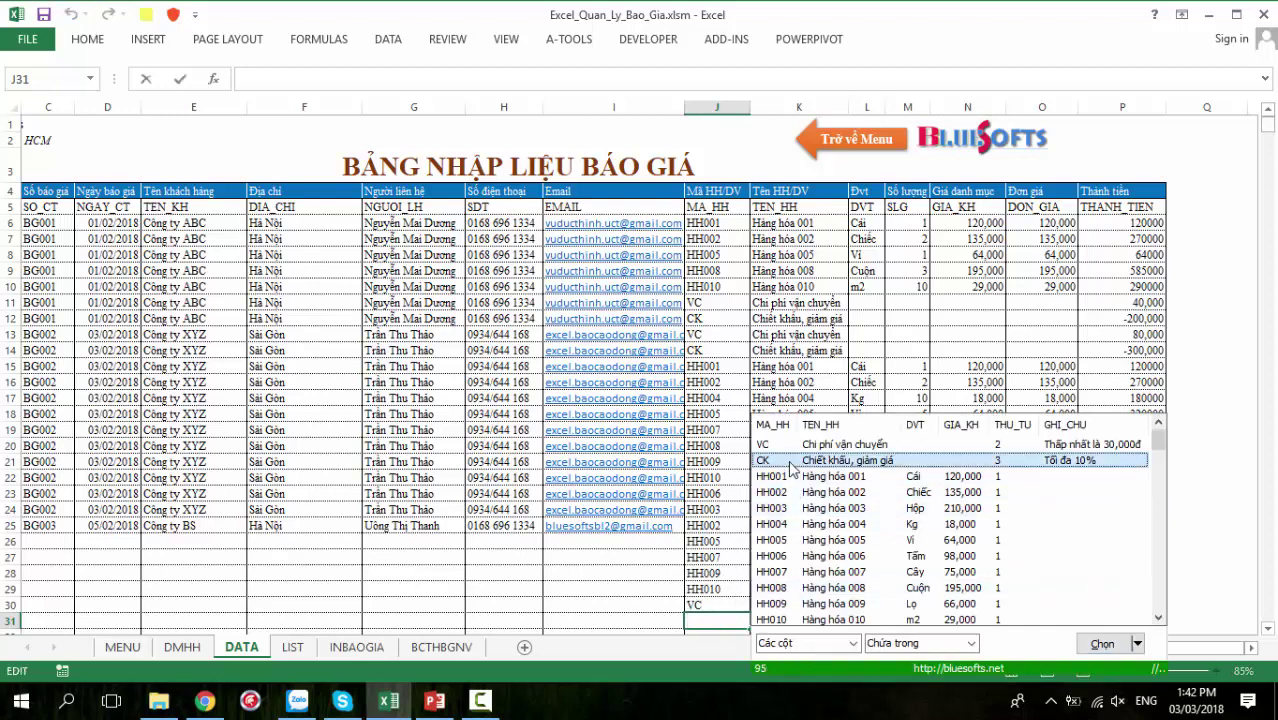
{"action": "key", "text": "Right"}
{"action": "key", "text": "Right"}
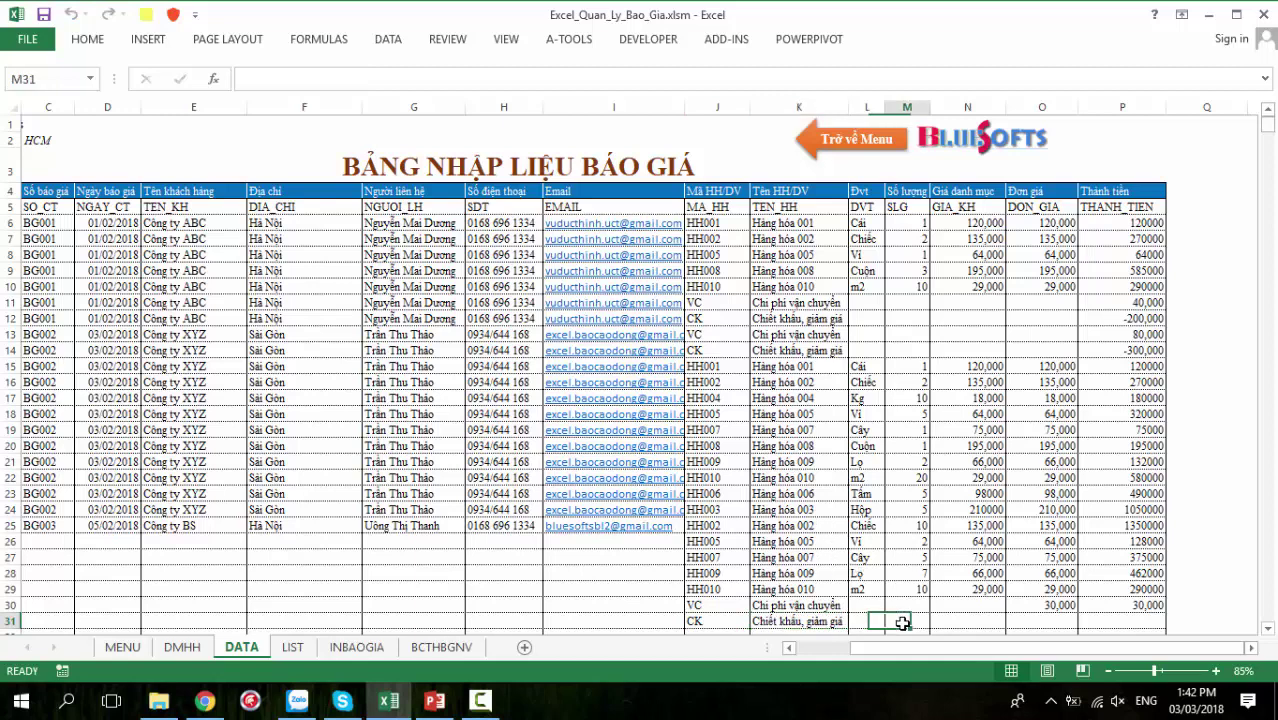
{"action": "key", "text": "Right"}
{"action": "key", "text": "Right"}
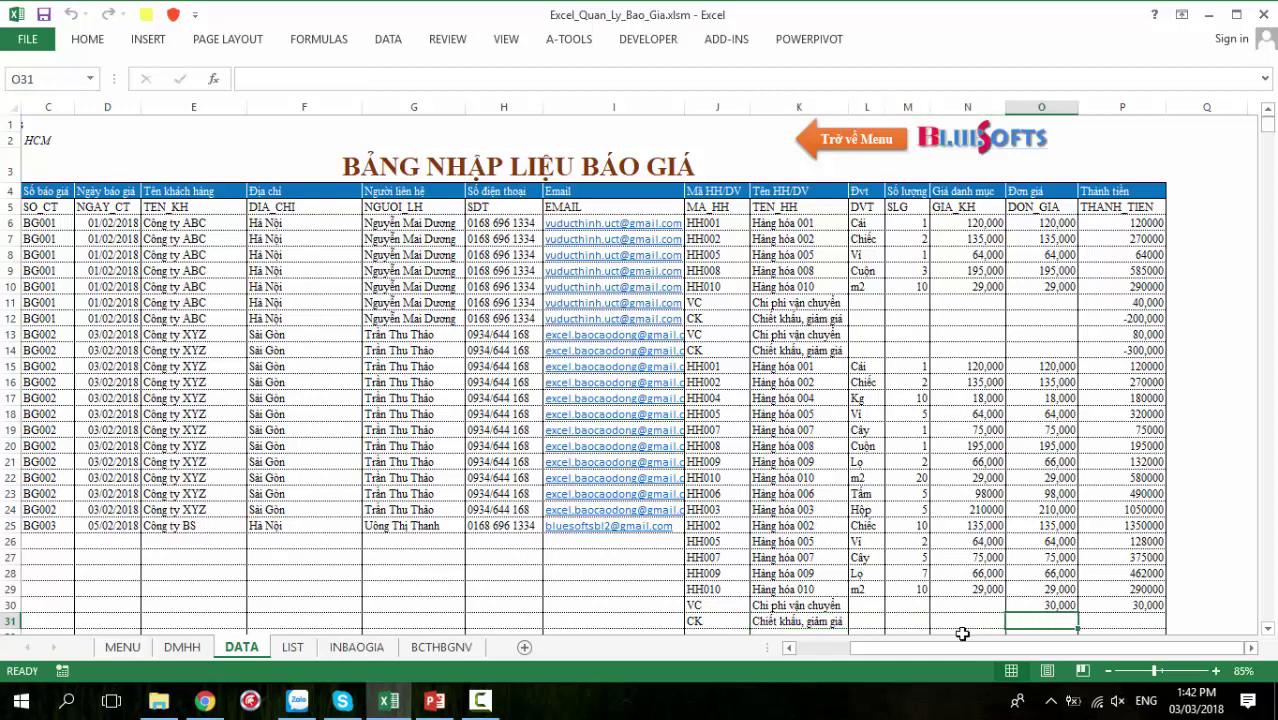
{"action": "type", "text": "10"}
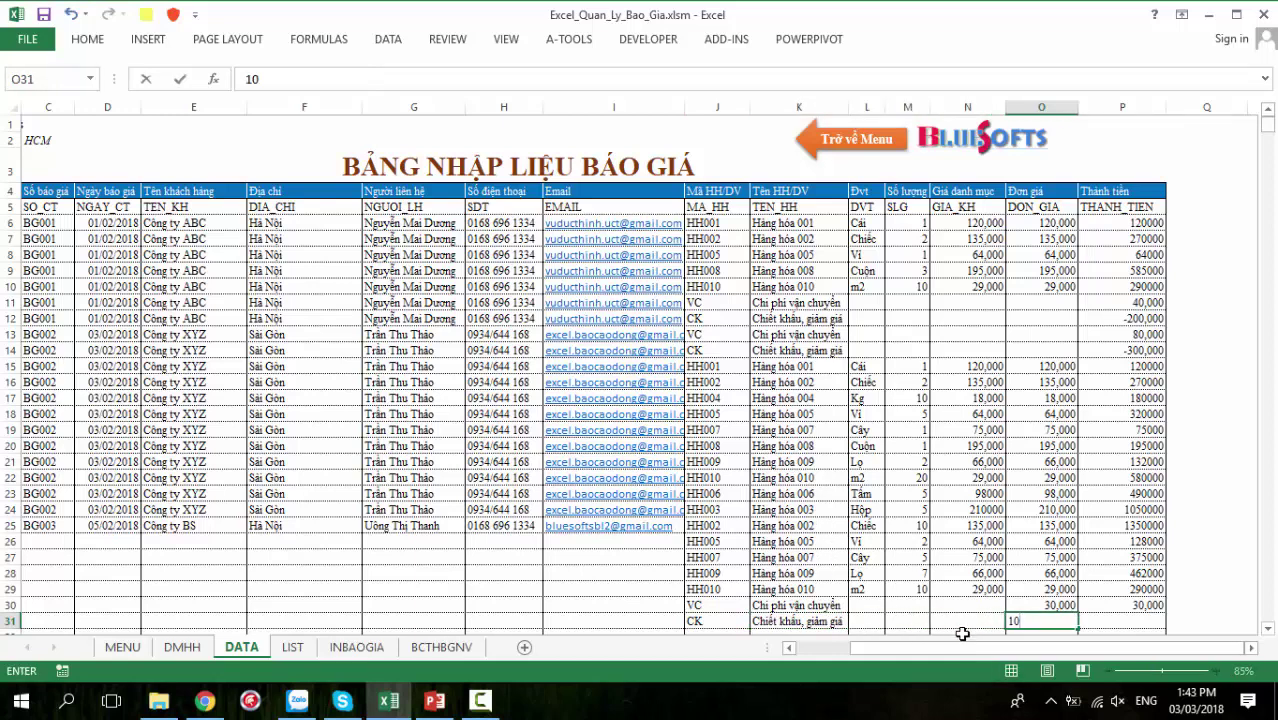
{"action": "type", "text": "0"}
{"action": "key", "text": "Right"}
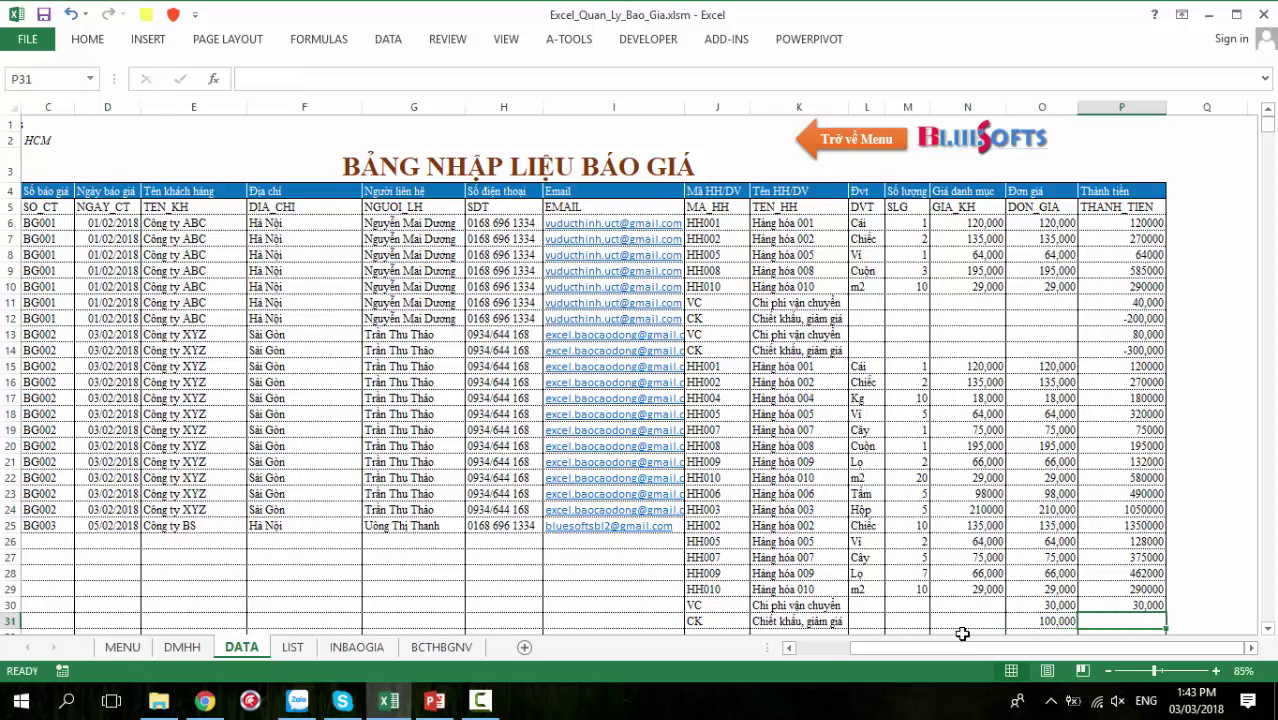
{"action": "type", "text": "100,000"}
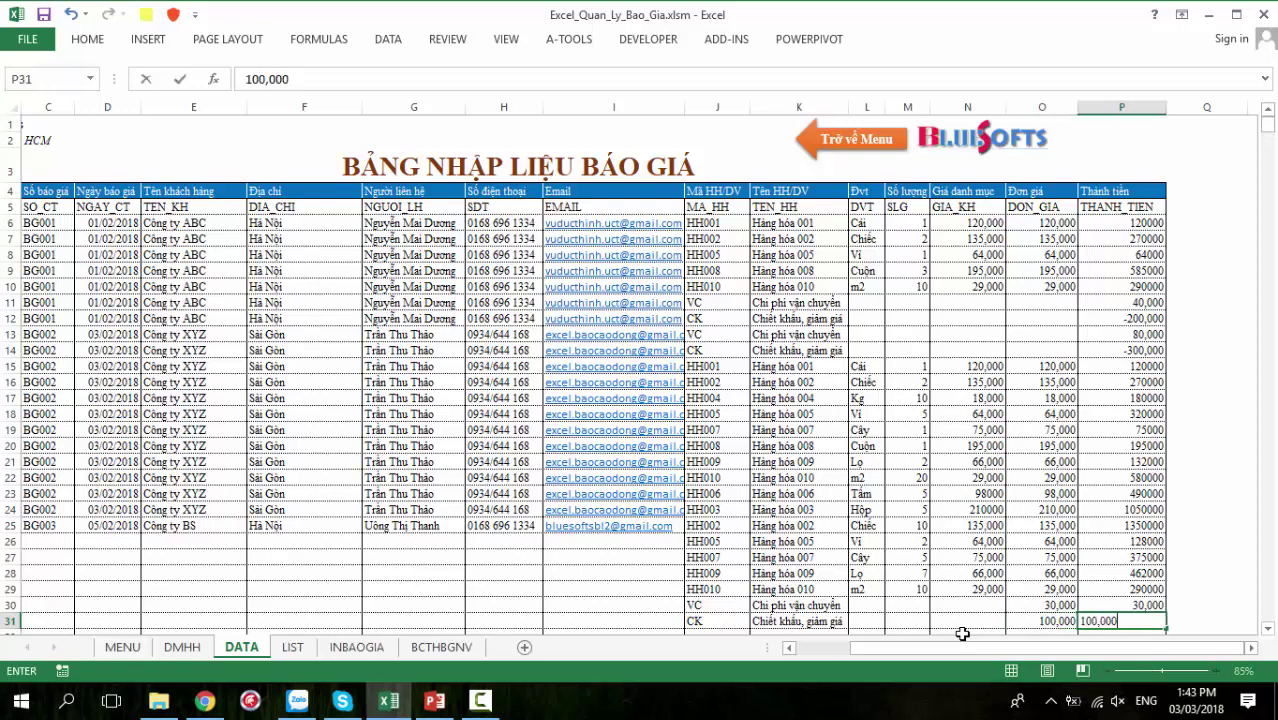
{"action": "key", "text": "Right"}
Copy BG003's contact e-mail, phone and contact name down through row 31.
{"action": "left_click_drag", "start_coordinate": [962, 648], "coordinate": [909, 648]}
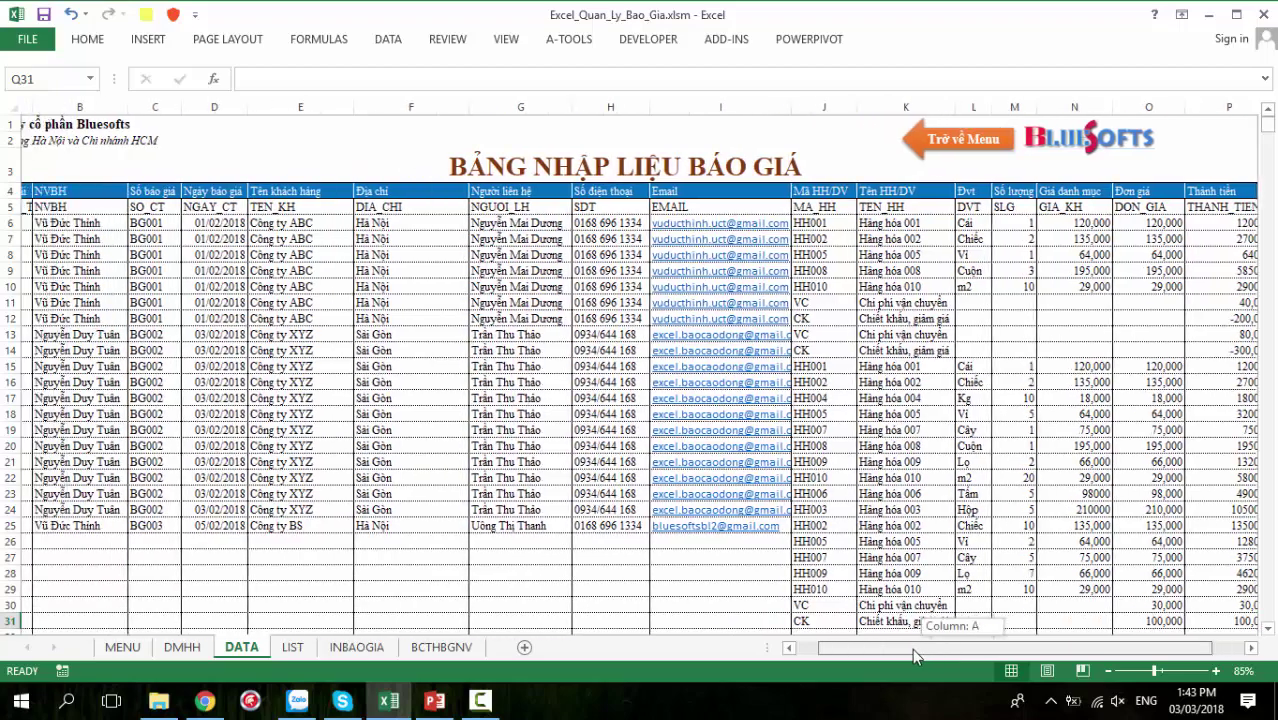
{"action": "left_click", "coordinate": [564, 566]}
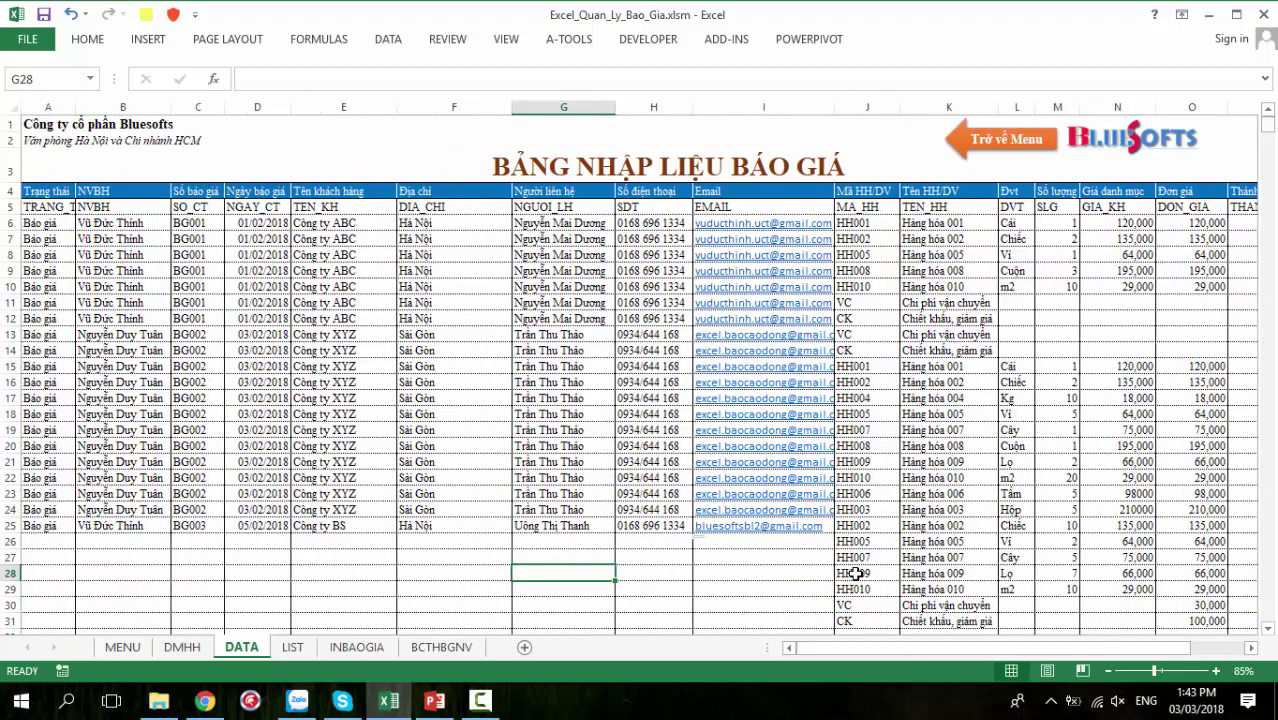
{"action": "scroll", "coordinate": [866, 548], "scroll_direction": "down", "scroll_amount": 2}
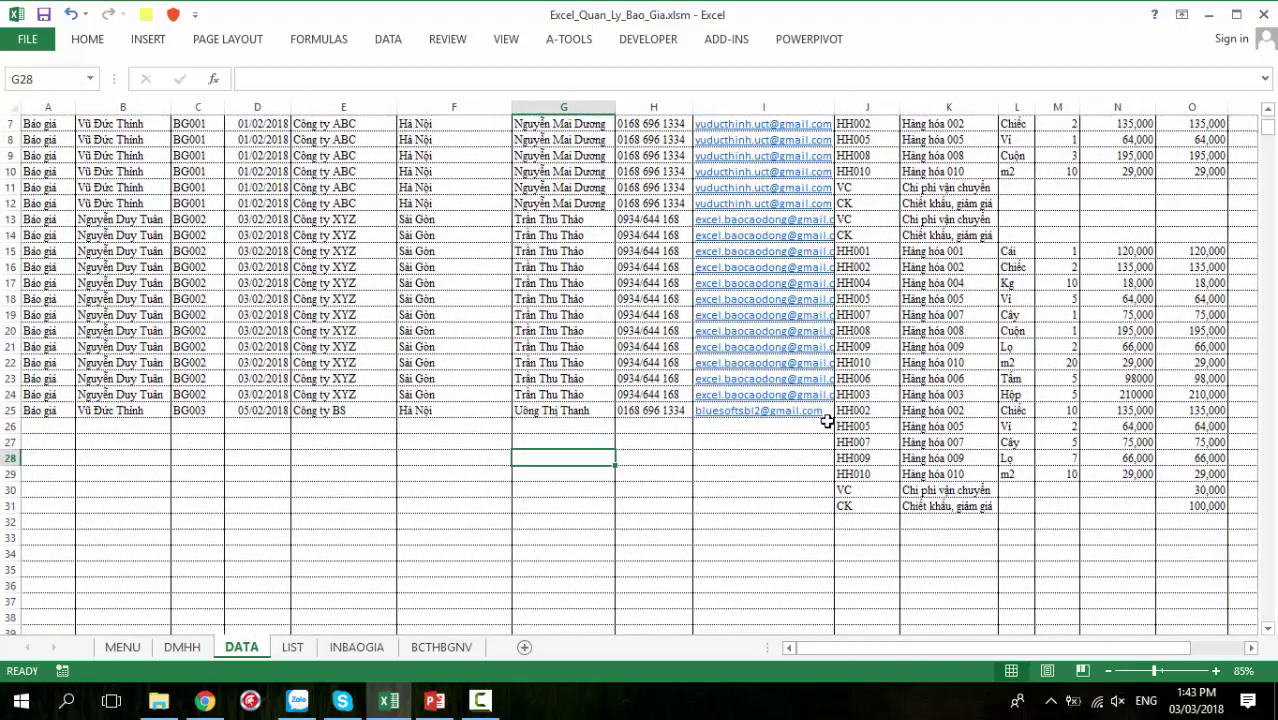
{"action": "left_click_drag", "start_coordinate": [828, 411], "coordinate": [818, 506]}
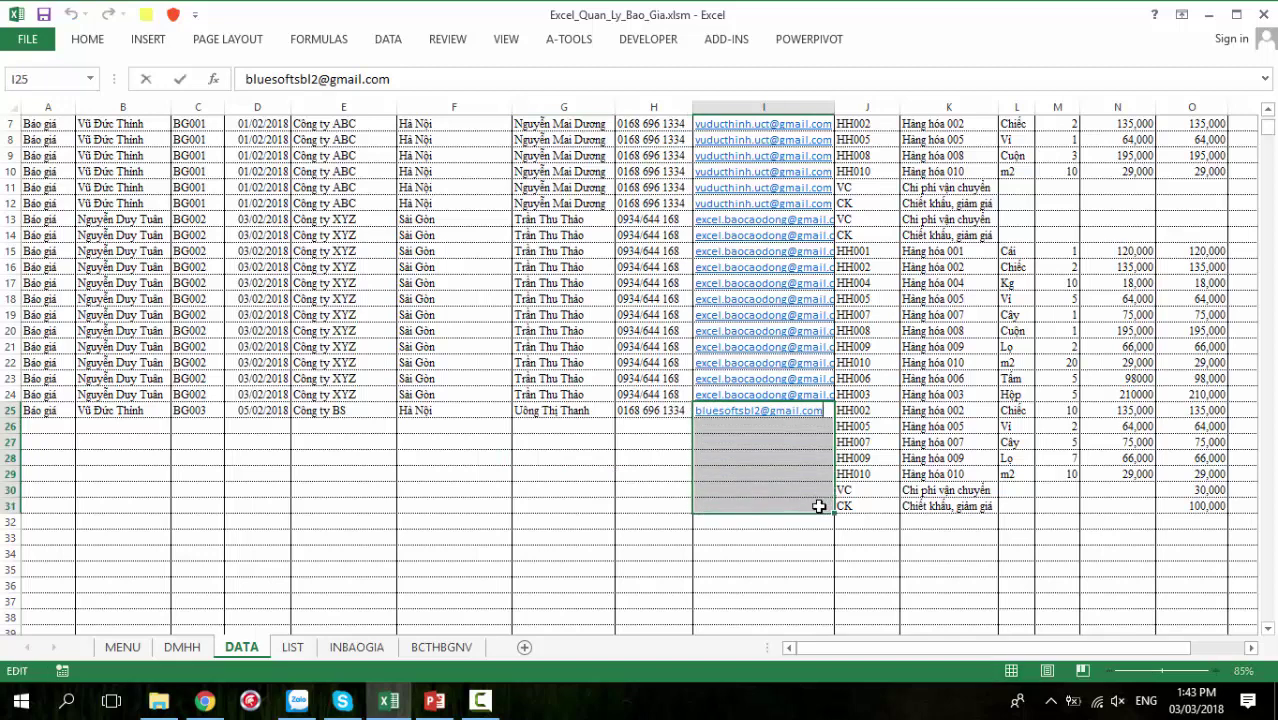
{"action": "key", "text": "ctrl+Return"}
{"action": "left_click_drag", "start_coordinate": [660, 411], "coordinate": [651, 503]}
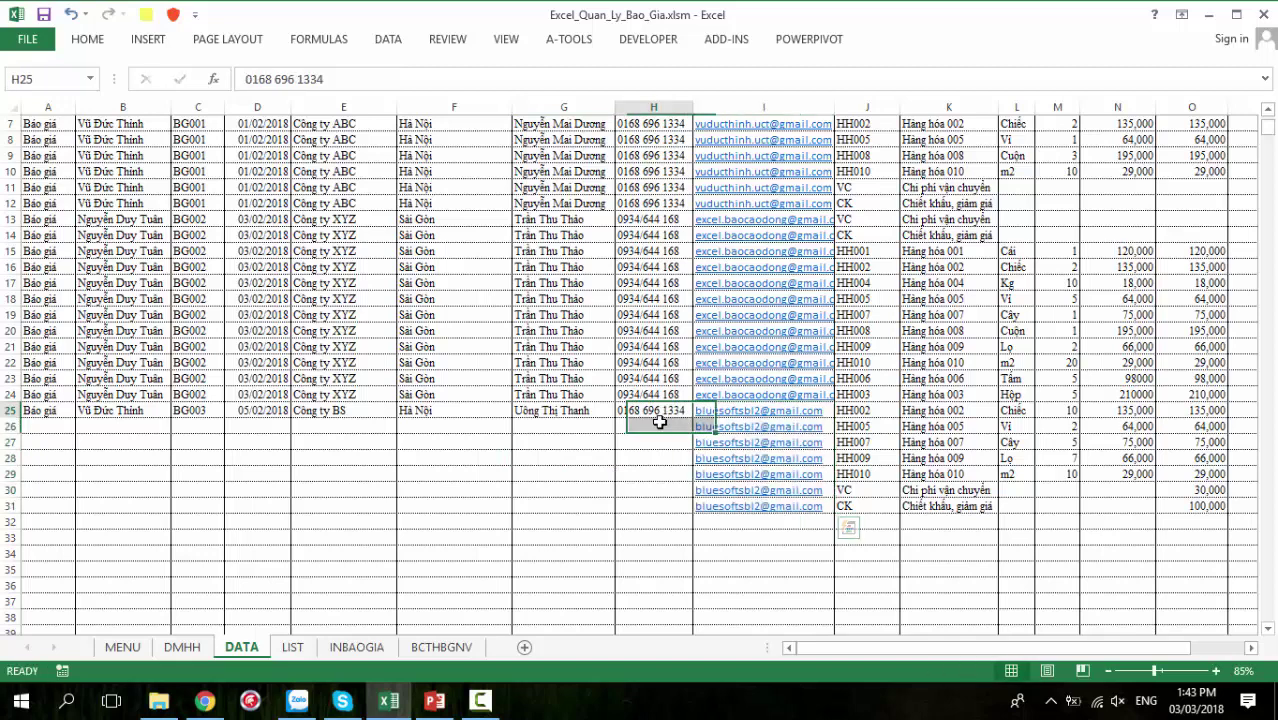
{"action": "key", "text": "ctrl+d"}
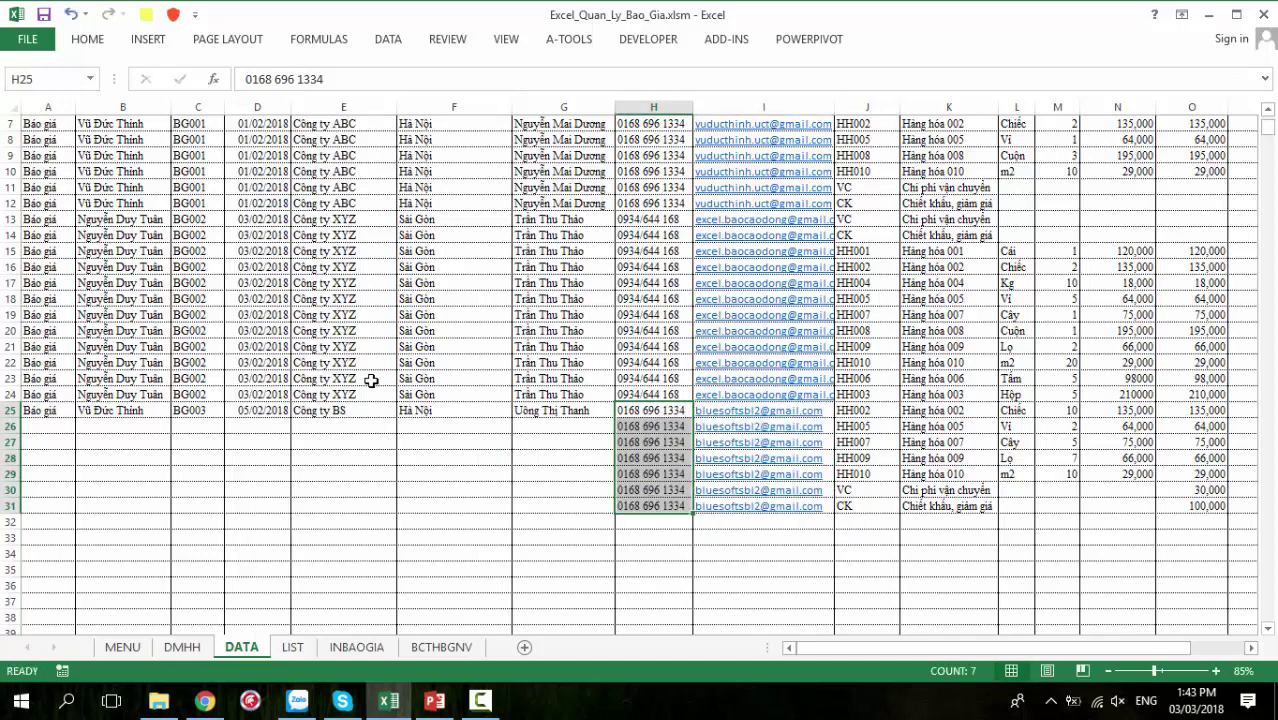
{"action": "left_click_drag", "start_coordinate": [522, 410], "coordinate": [530, 505]}
{"action": "key", "text": "F2"}
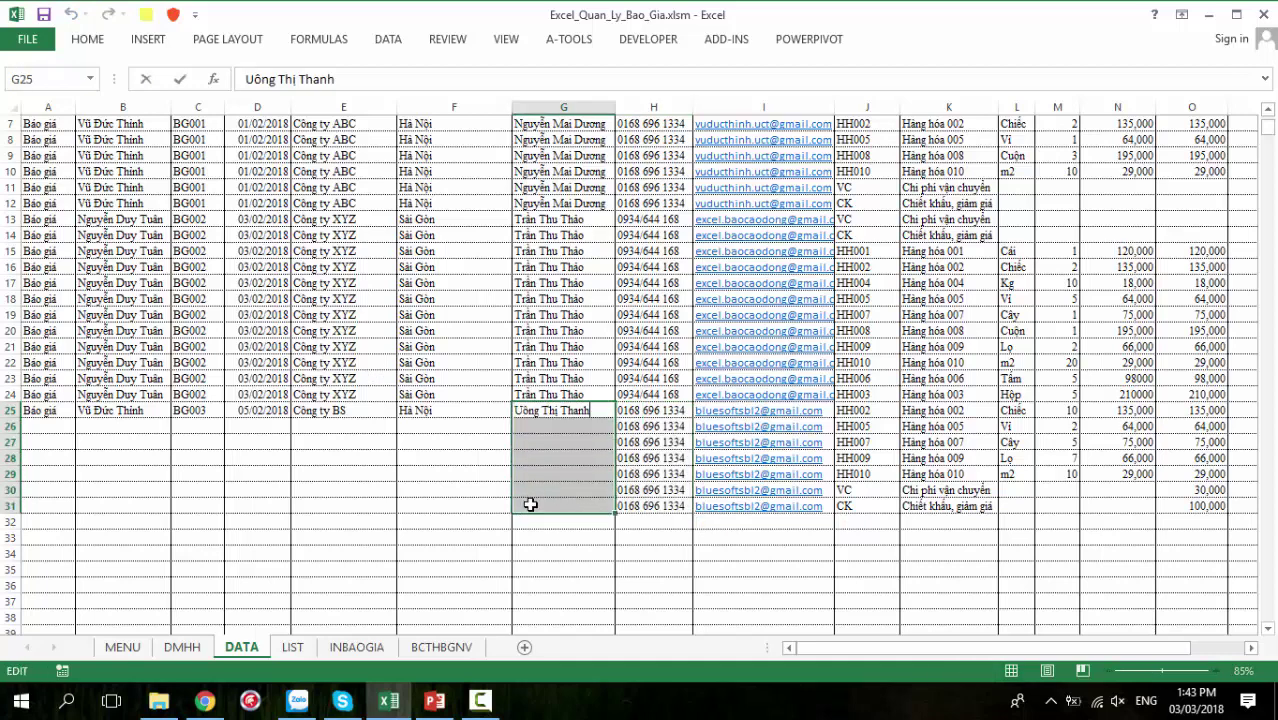
{"action": "key", "text": "ctrl+Return"}
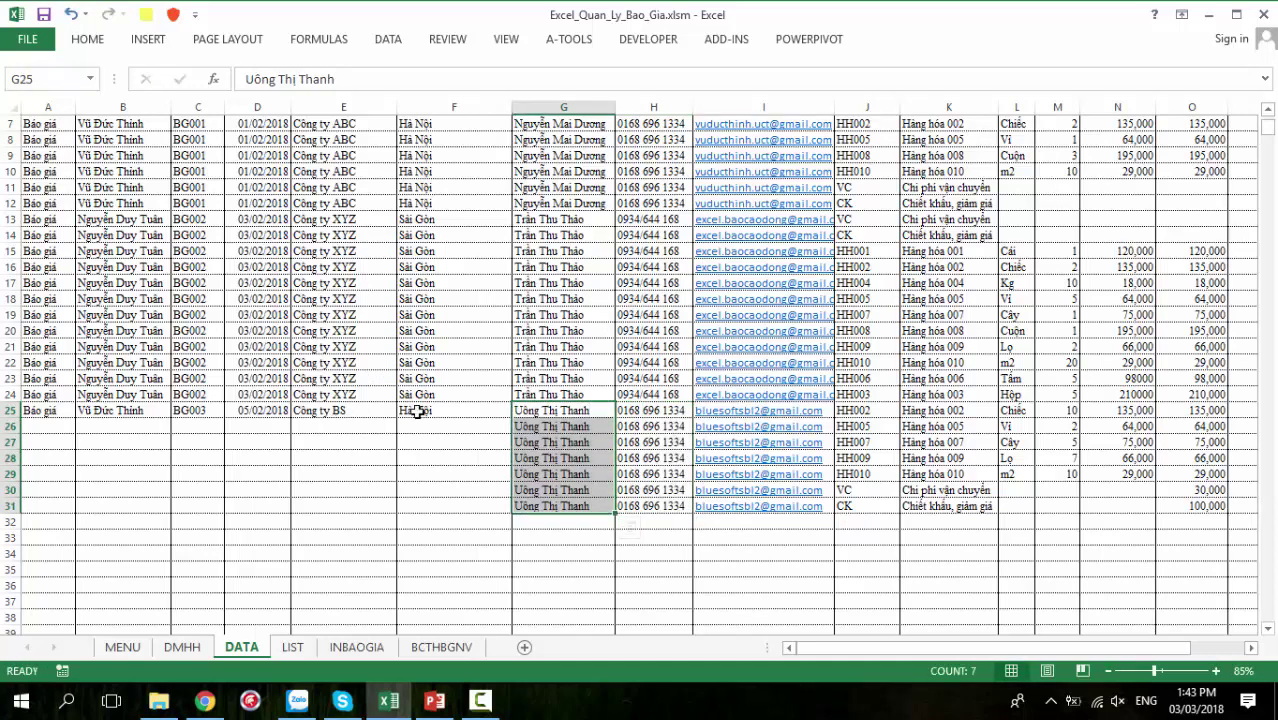
Copy Công ty BS, Hà Nội, Báo giá, the salesperson and BG003 down to row 31.
{"action": "left_click_drag", "start_coordinate": [417, 411], "coordinate": [420, 505]}
{"action": "mouse_move", "coordinate": [340, 411]}
{"action": "left_mouse_down"}
{"action": "mouse_move", "coordinate": [477, 419]}
{"action": "mouse_move", "coordinate": [432, 409]}
{"action": "left_mouse_up"}
{"action": "left_click_drag", "start_coordinate": [513, 425], "coordinate": [515, 512]}
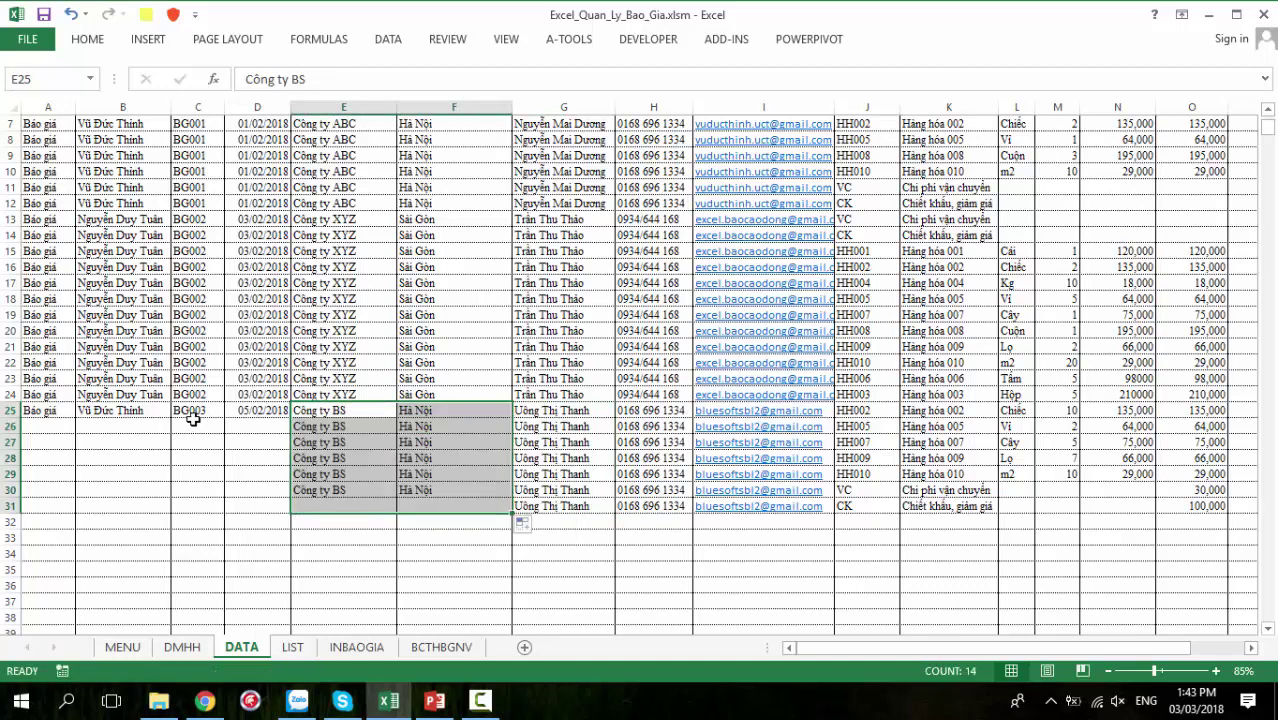
{"action": "left_click", "coordinate": [60, 411]}
{"action": "left_click_drag", "start_coordinate": [161, 418], "coordinate": [163, 416]}
{"action": "left_click", "coordinate": [138, 407]}
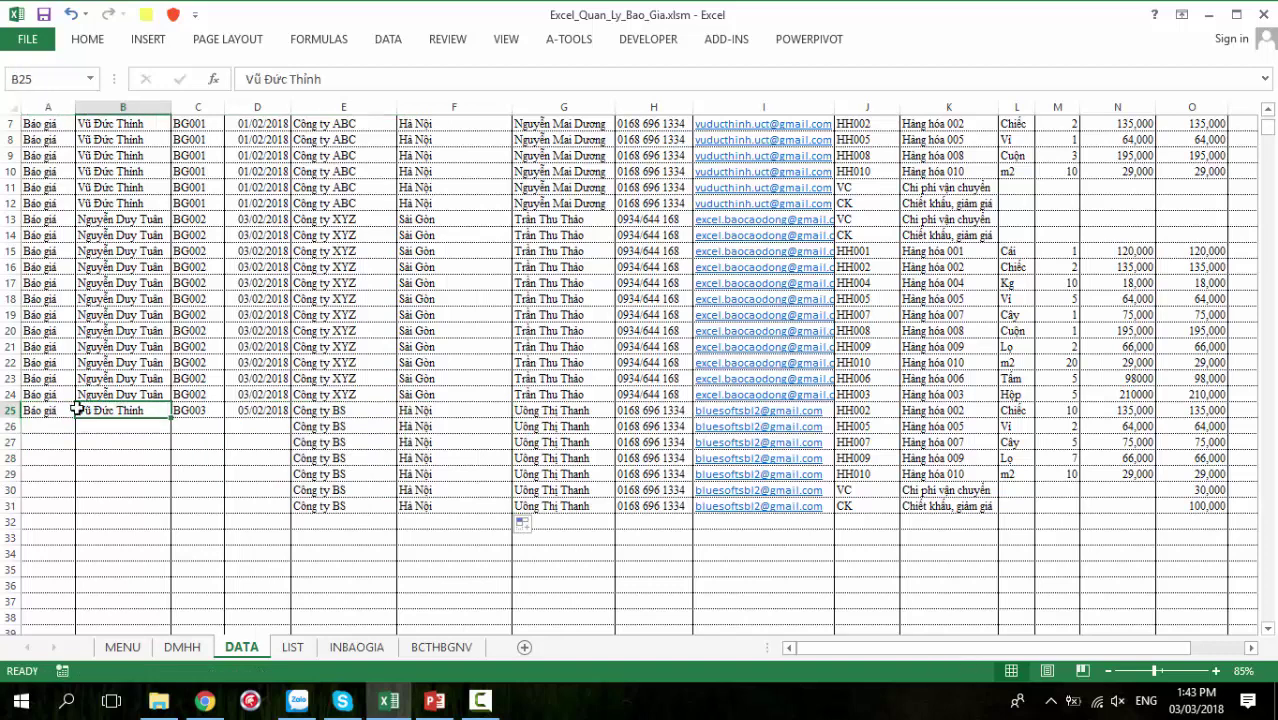
{"action": "mouse_move", "coordinate": [70, 409]}
{"action": "left_mouse_down"}
{"action": "mouse_move", "coordinate": [165, 414]}
{"action": "mouse_move", "coordinate": [178, 508]}
{"action": "left_mouse_up"}
{"action": "left_click", "coordinate": [212, 411]}
{"action": "left_click_drag", "start_coordinate": [213, 454], "coordinate": [205, 506]}
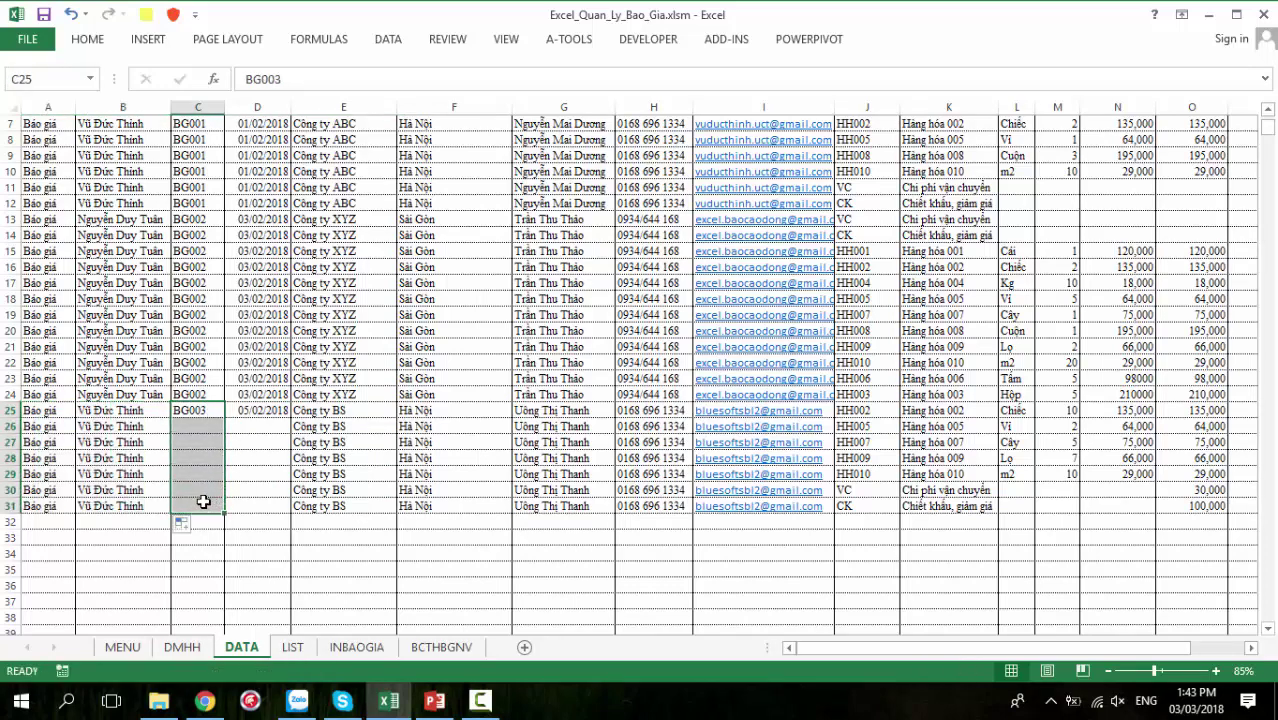
{"action": "key", "text": "ctrl+d"}
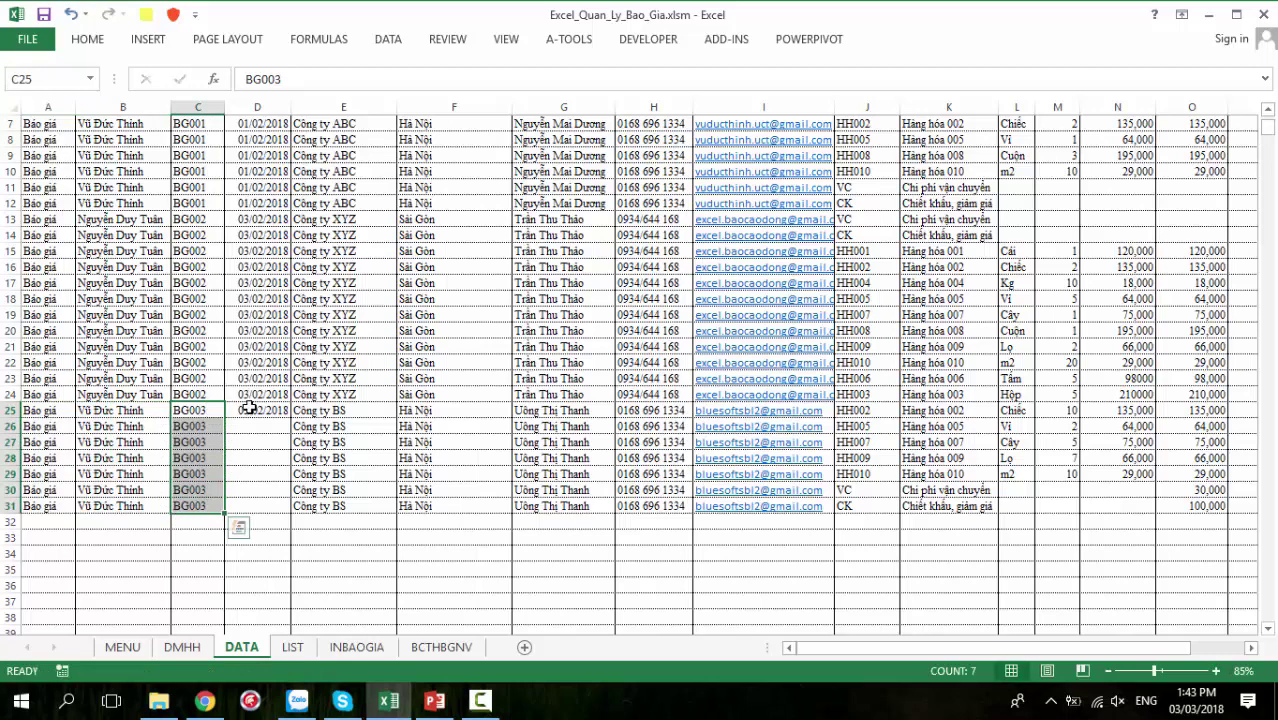
{"action": "left_click_drag", "start_coordinate": [248, 410], "coordinate": [263, 505]}
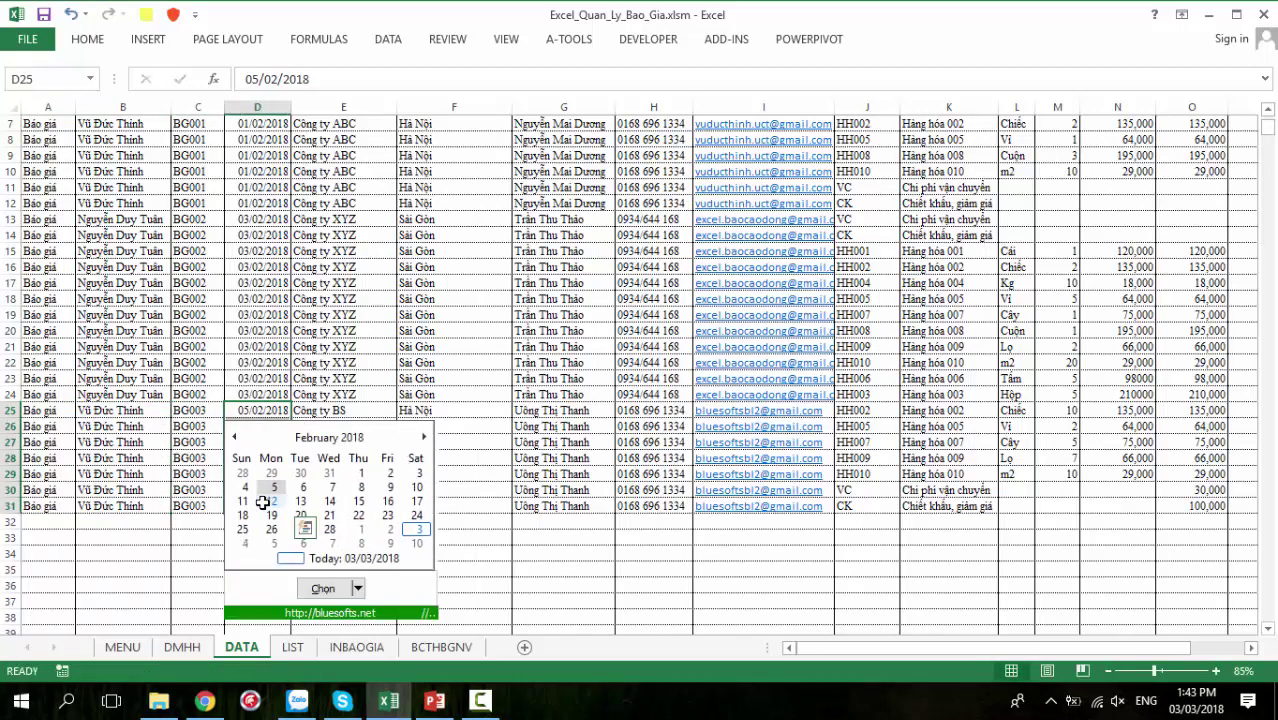
{"action": "left_click", "coordinate": [520, 441]}
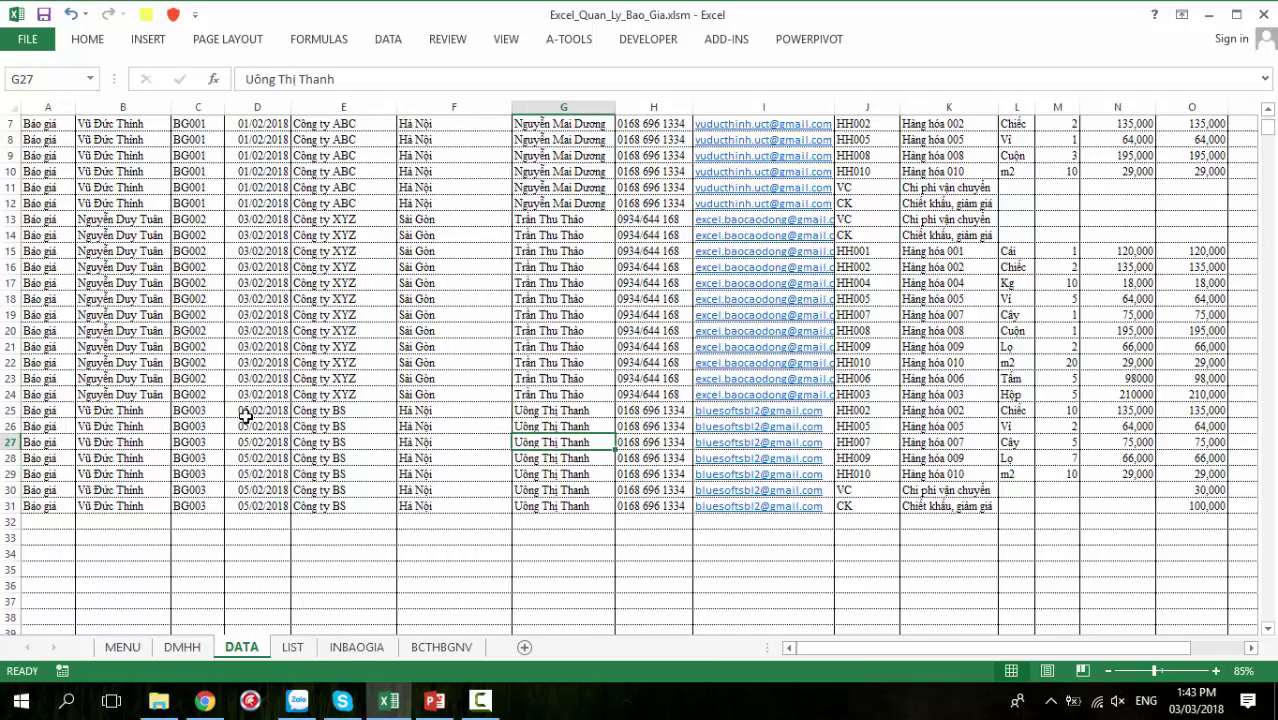
Check the BG003 product codes in J25:J31.
{"action": "left_click", "coordinate": [873, 411]}
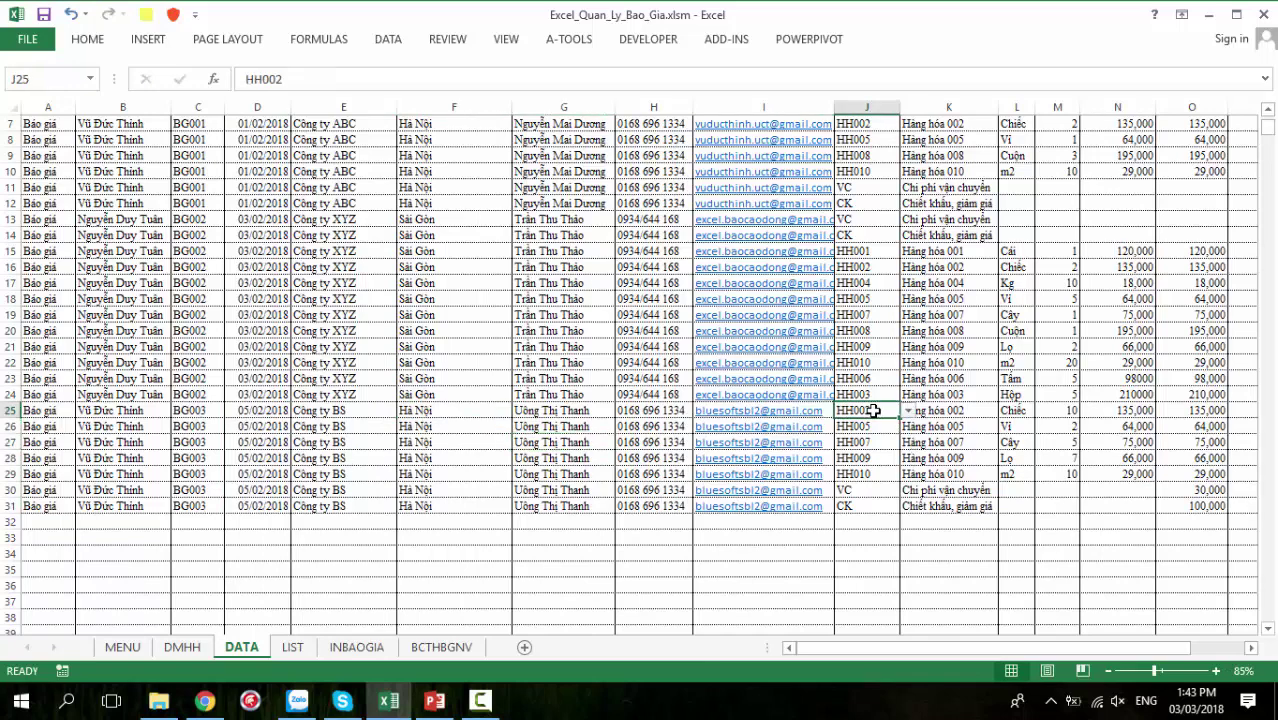
{"action": "left_click_drag", "start_coordinate": [873, 411], "coordinate": [869, 511]}
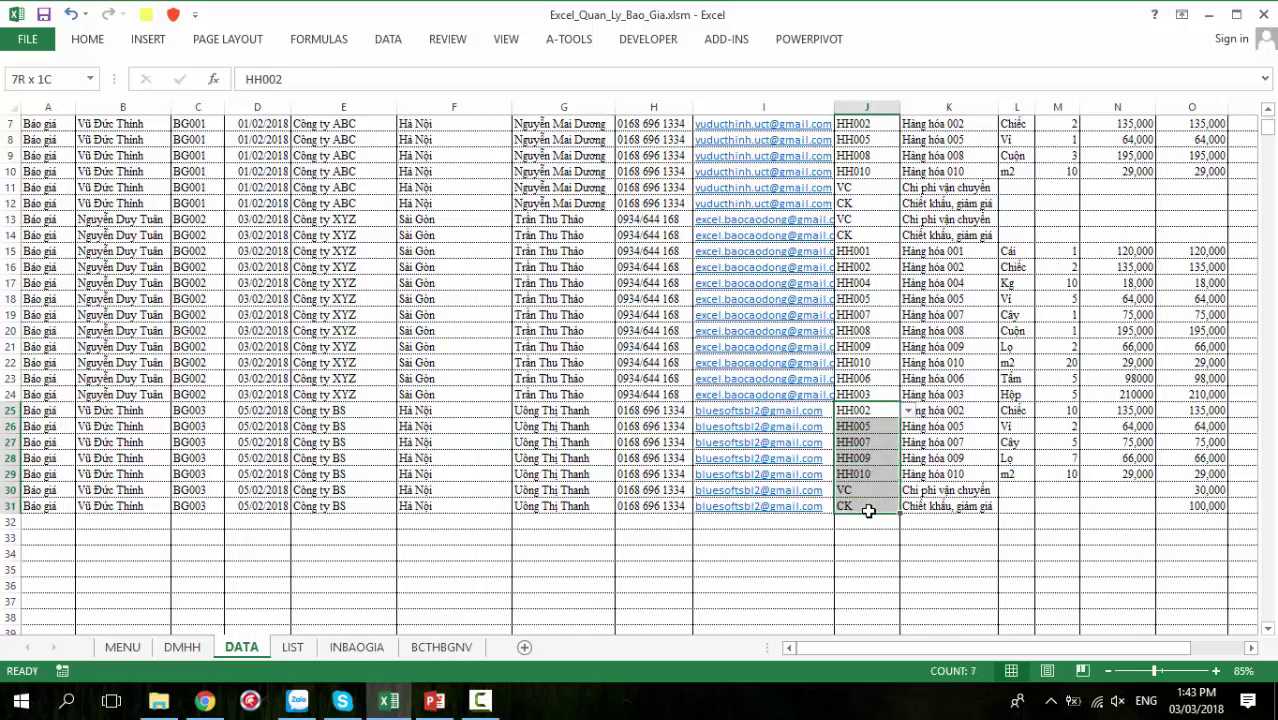
{"action": "left_click_drag", "start_coordinate": [869, 511], "coordinate": [869, 508]}
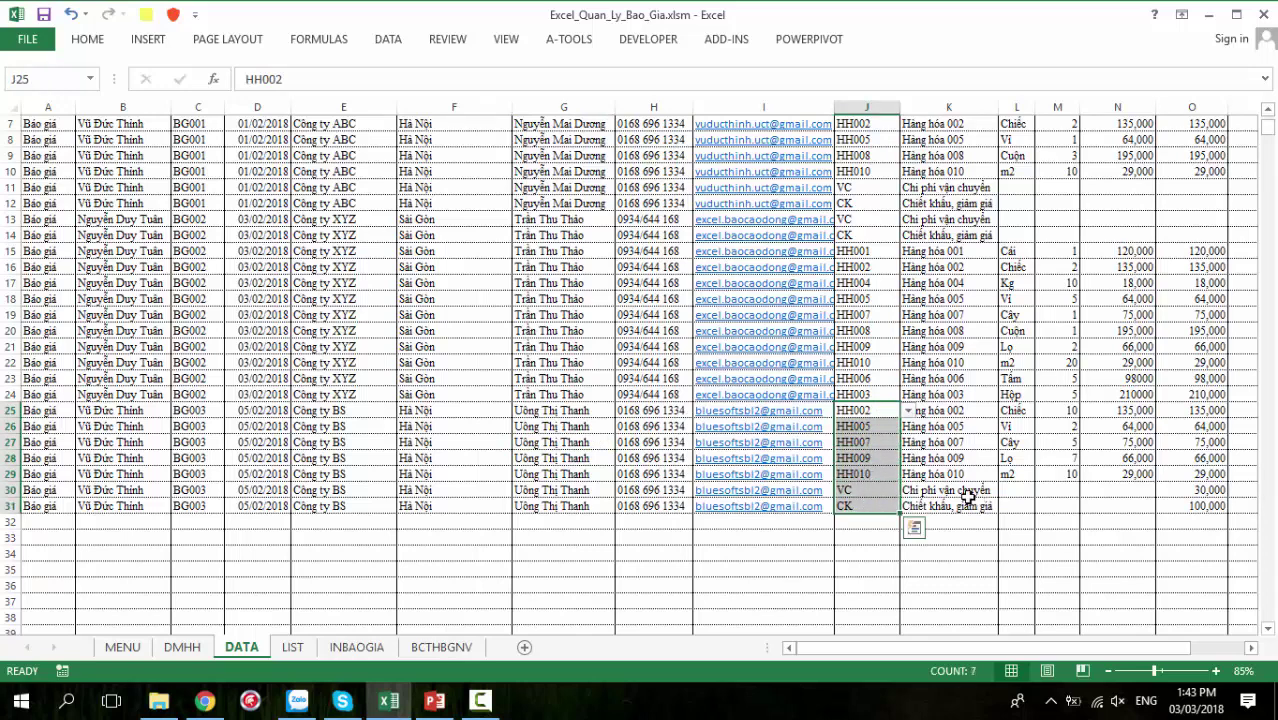
{"action": "left_click_drag", "start_coordinate": [968, 496], "coordinate": [967, 504]}
{"action": "scroll", "coordinate": [965, 500], "scroll_direction": "up", "scroll_amount": 2}
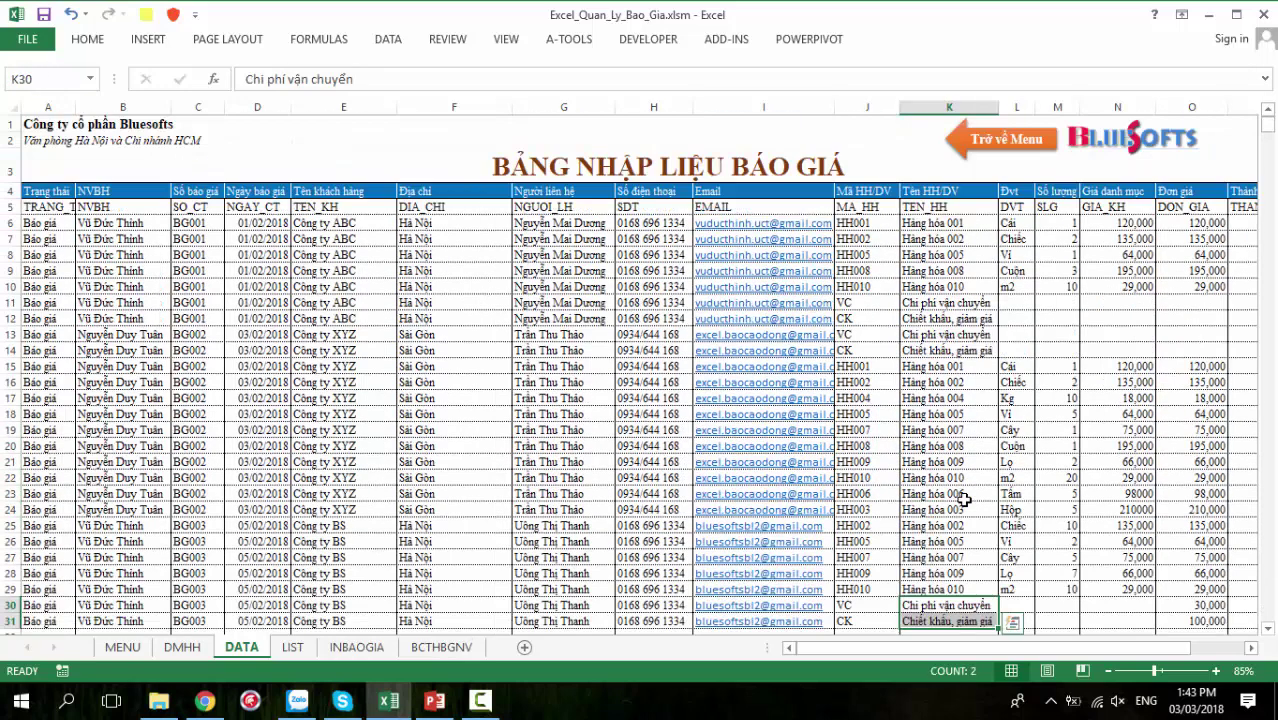
{"action": "scroll", "coordinate": [963, 499], "scroll_direction": "down", "scroll_amount": 1}
{"action": "left_click", "coordinate": [1120, 442]}
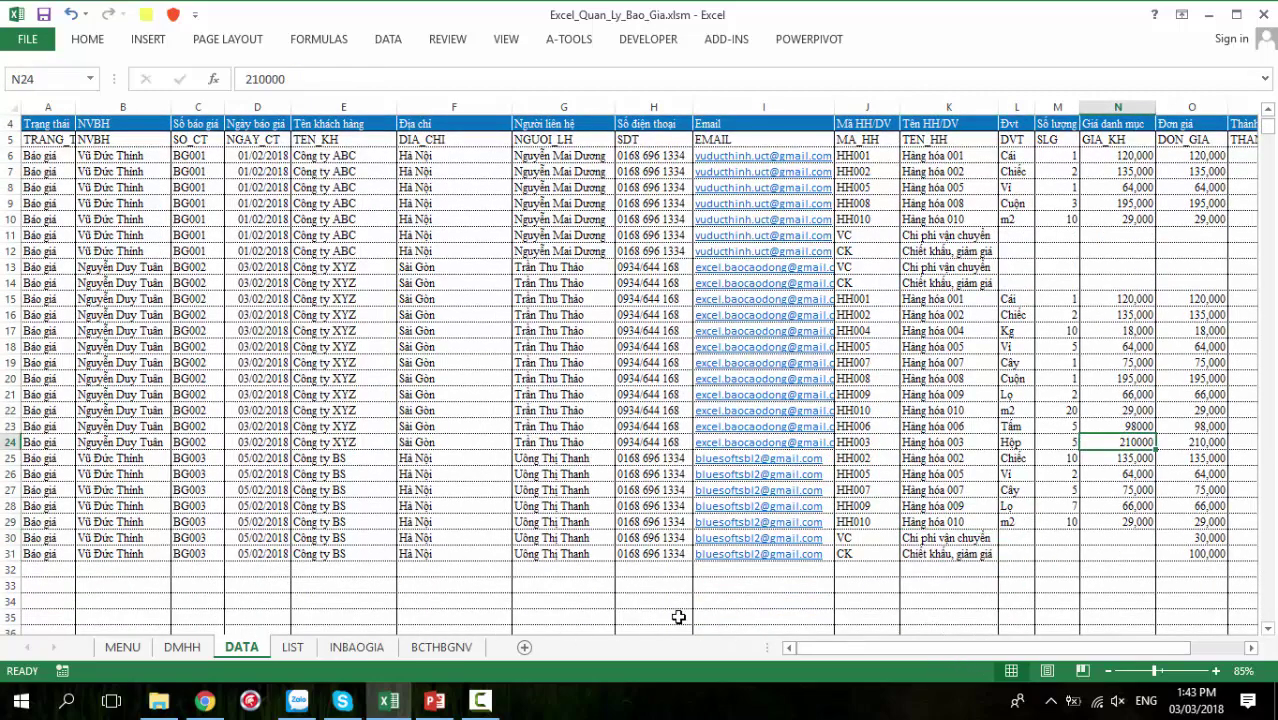
{"action": "scroll", "coordinate": [962, 364], "scroll_direction": "up", "scroll_amount": 1}
{"action": "left_click", "coordinate": [988, 135]}
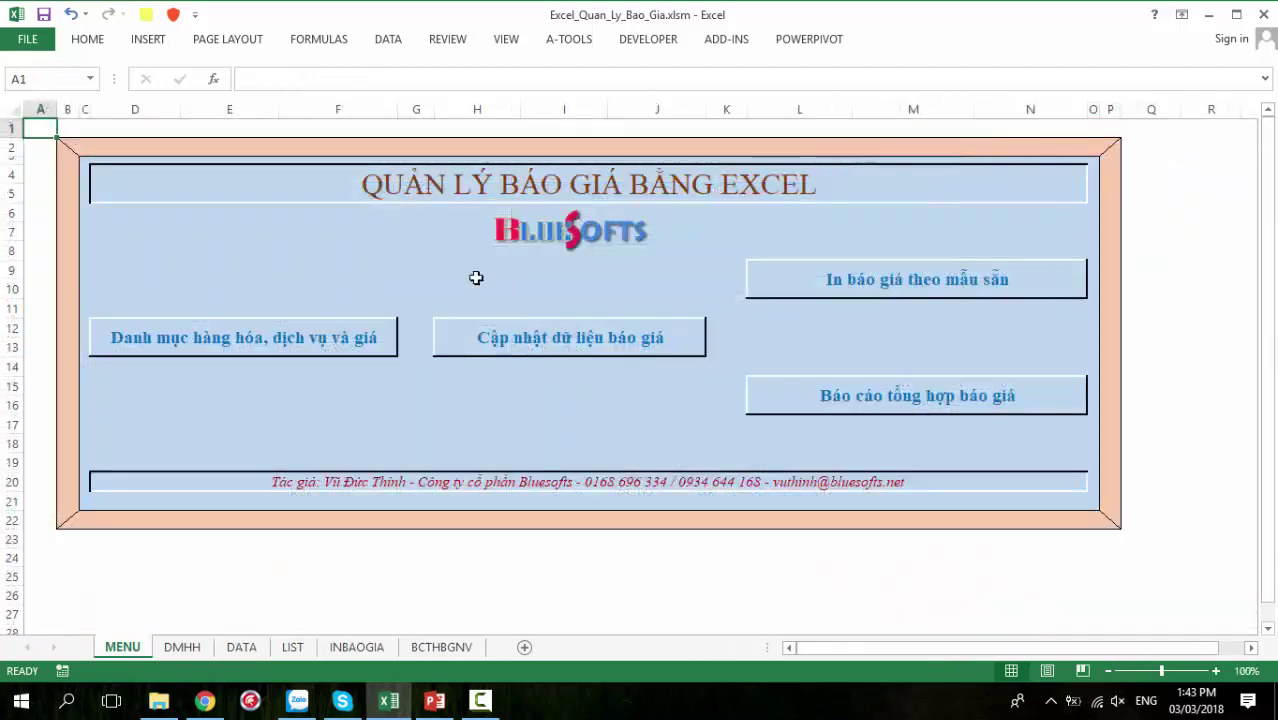
{"action": "left_click", "coordinate": [802, 280]}
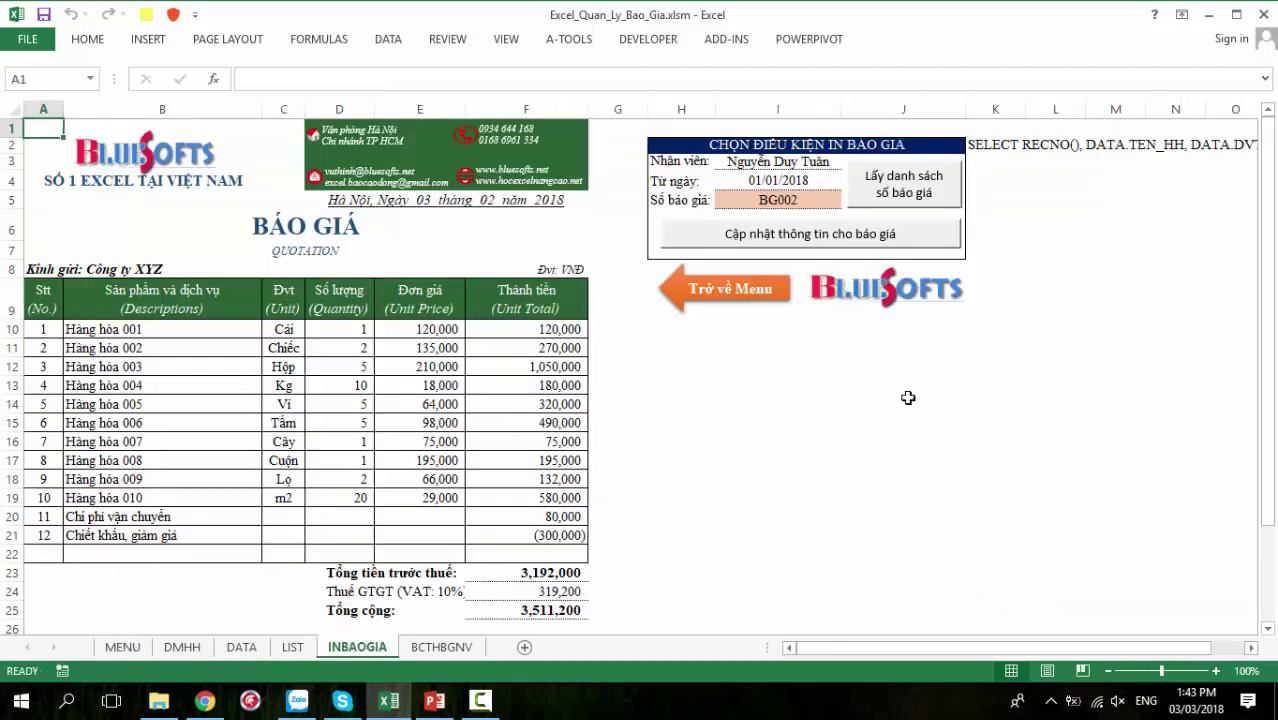
{"action": "left_click", "coordinate": [908, 398]}
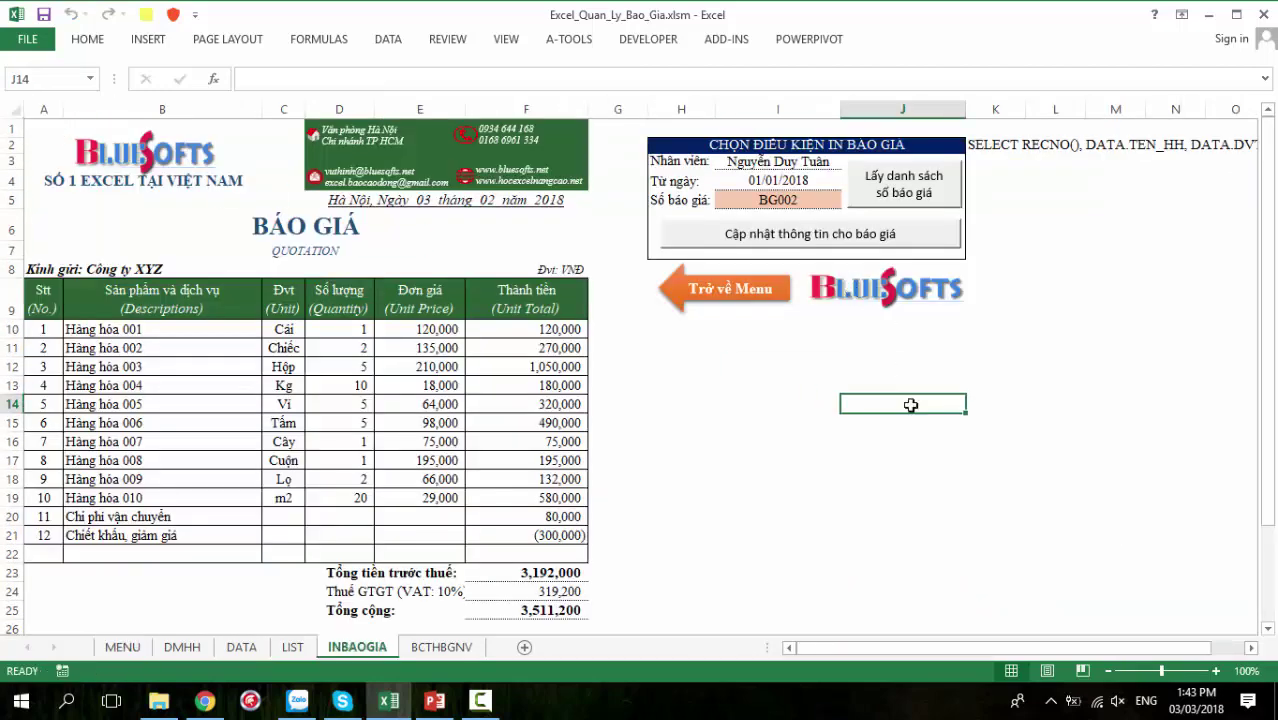
{"action": "left_click", "coordinate": [792, 163]}
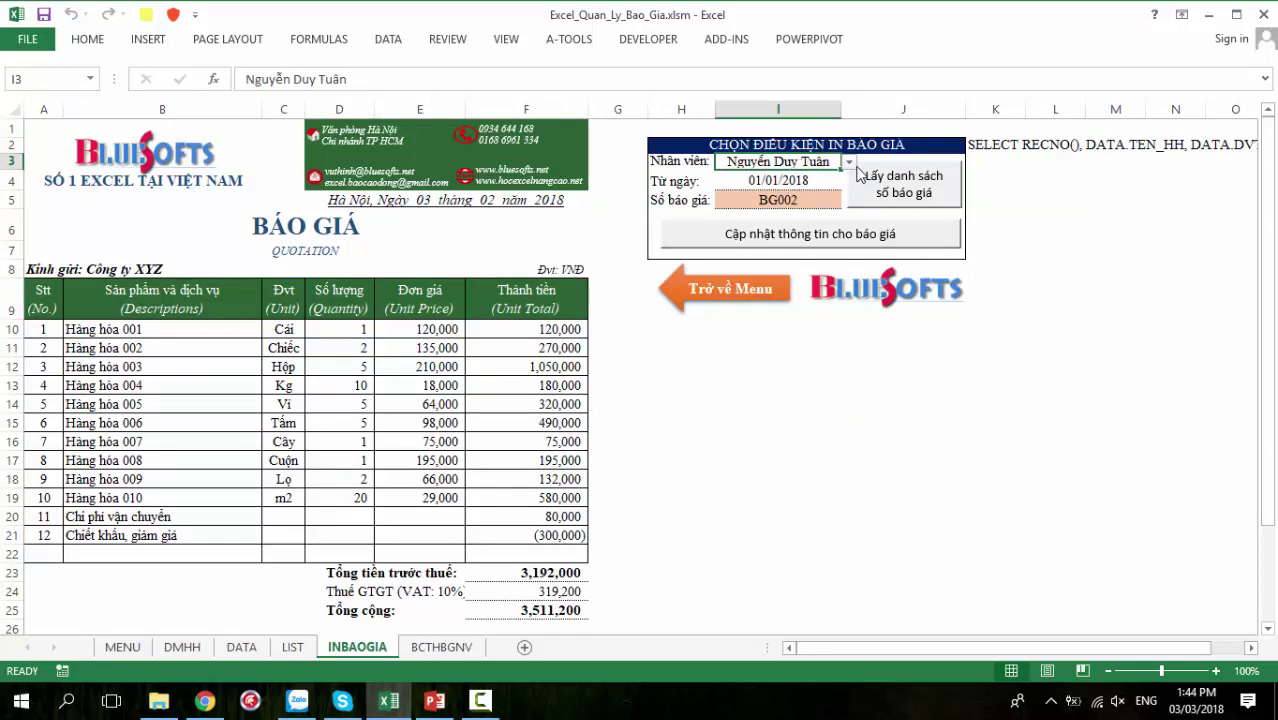
{"action": "left_click", "coordinate": [849, 164]}
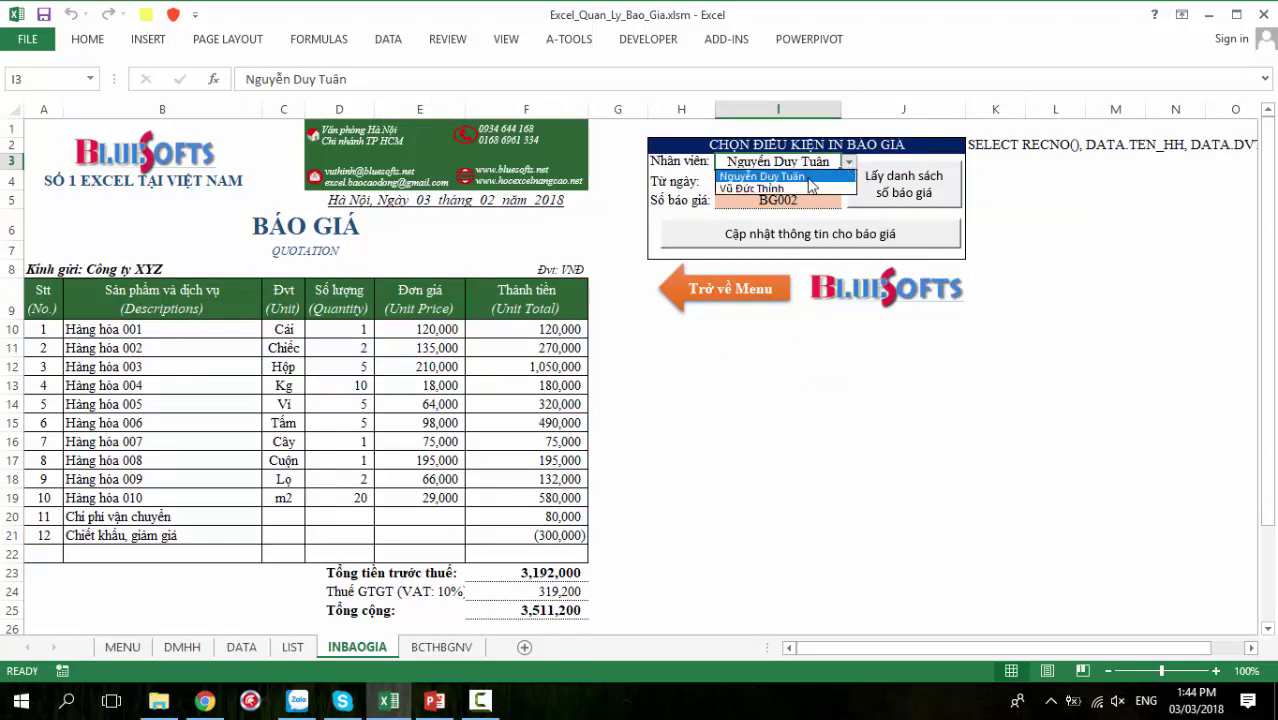
{"action": "key", "text": "Down"}
{"action": "key", "text": "Escape"}
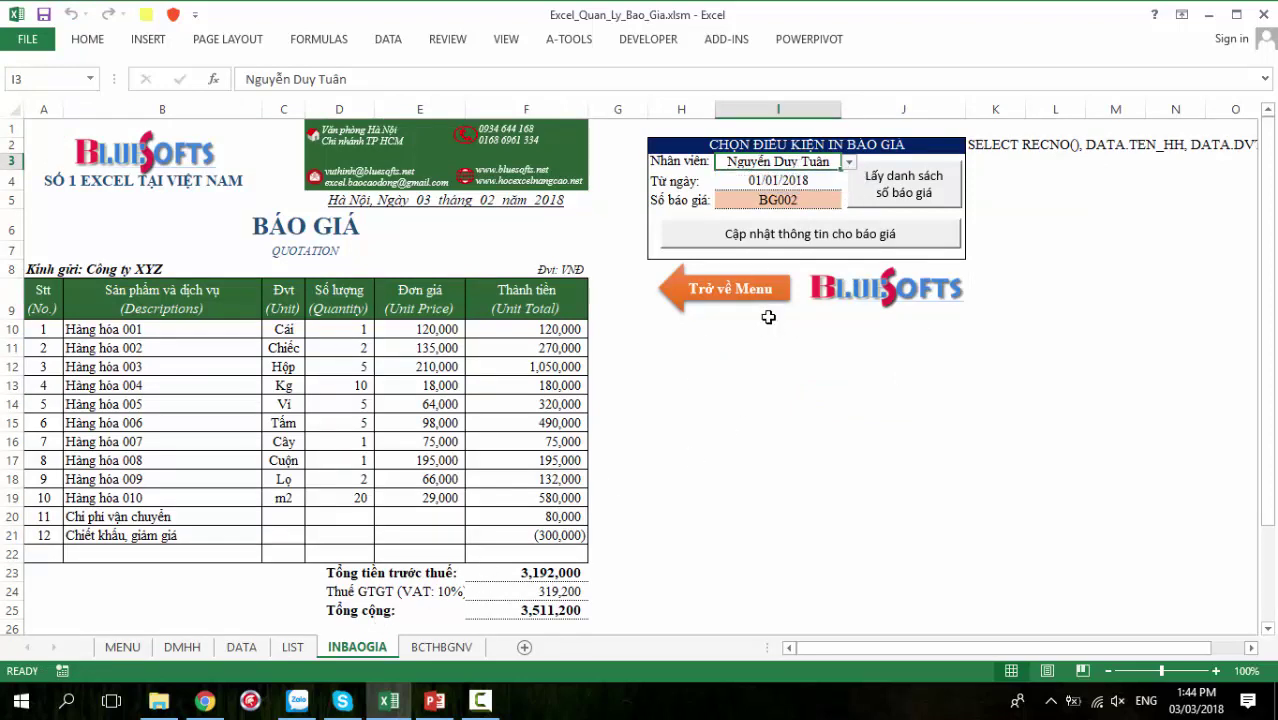
{"action": "left_click", "coordinate": [756, 289]}
{"action": "left_click", "coordinate": [588, 350]}
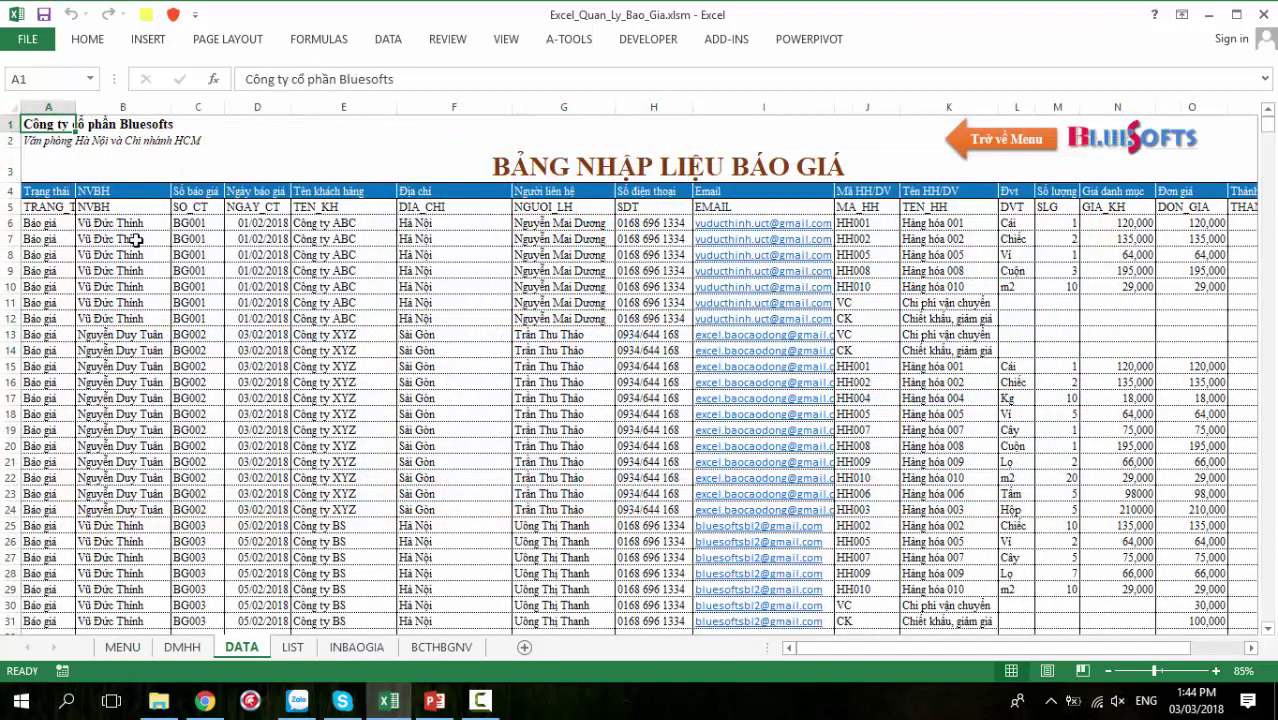
{"action": "scroll", "coordinate": [139, 430], "scroll_direction": "down", "scroll_amount": 3}
{"action": "left_click", "coordinate": [988, 143]}
{"action": "left_click", "coordinate": [886, 291]}
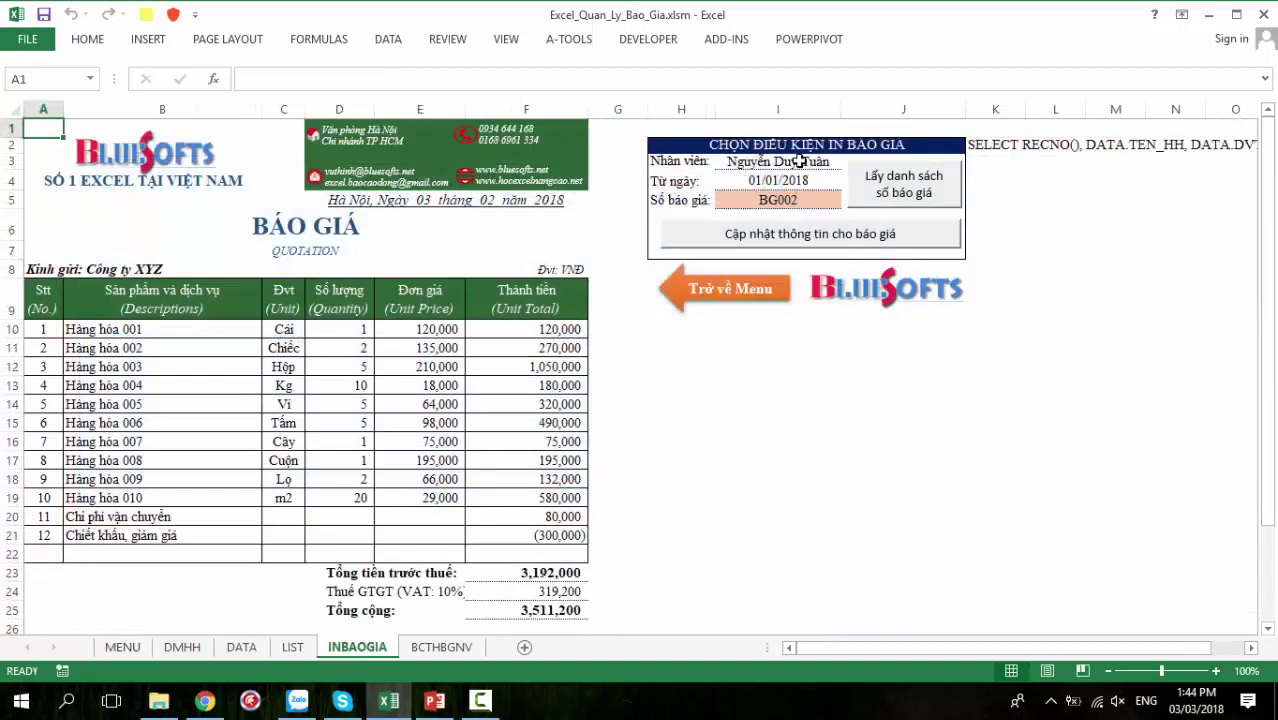
Set the salesperson filter in I3 to the other salesperson and choose quotation BG003.
{"action": "left_click", "coordinate": [838, 163]}
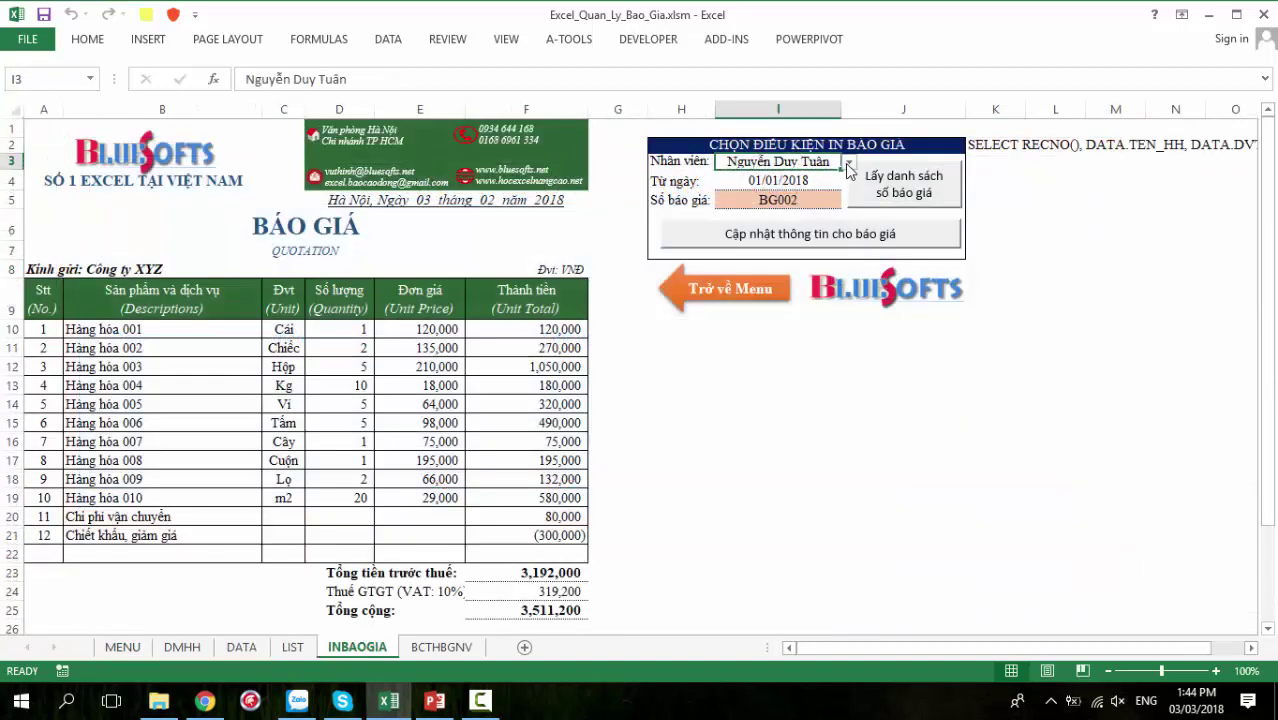
{"action": "left_click", "coordinate": [848, 164]}
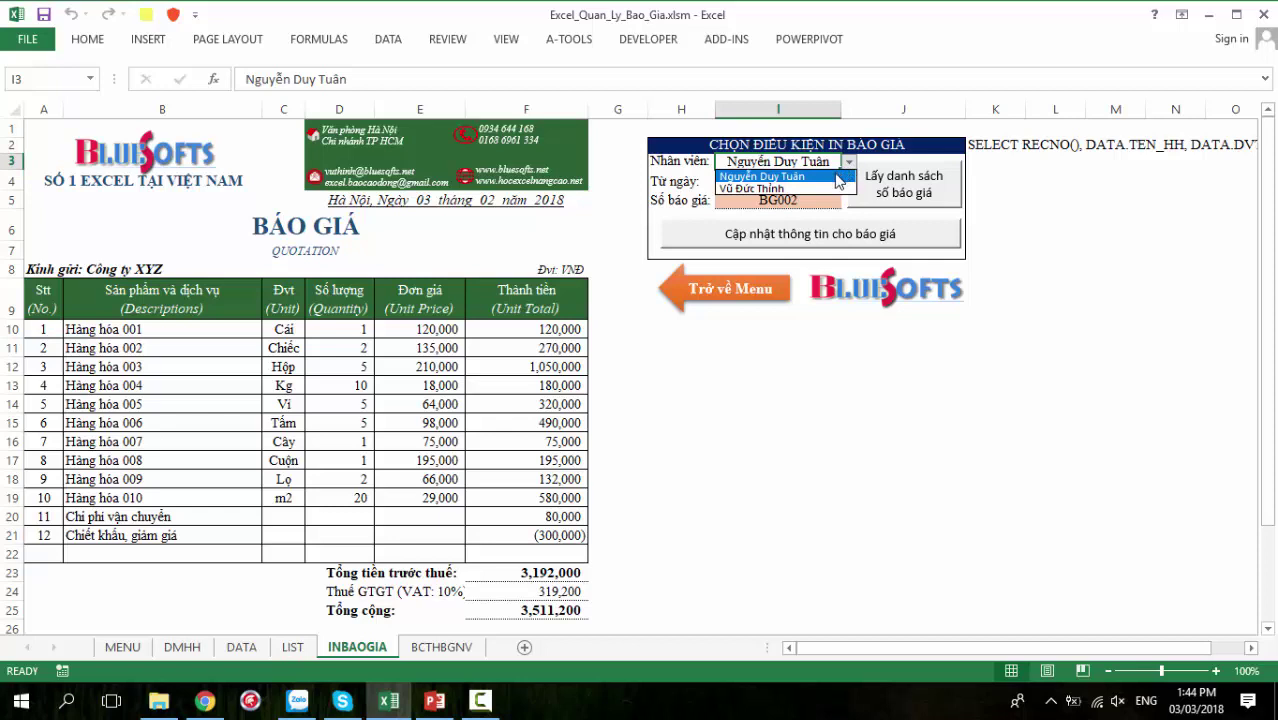
{"action": "left_click", "coordinate": [781, 189]}
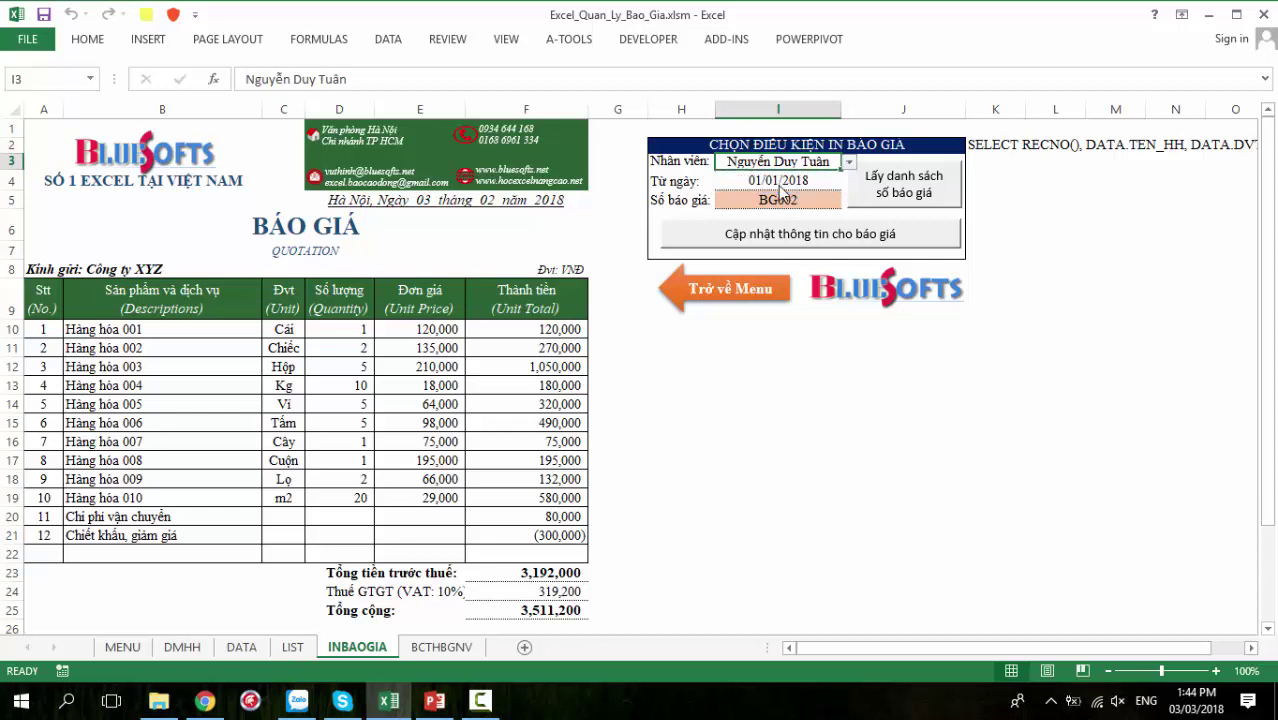
{"action": "left_click", "coordinate": [975, 385]}
{"action": "left_click", "coordinate": [912, 184]}
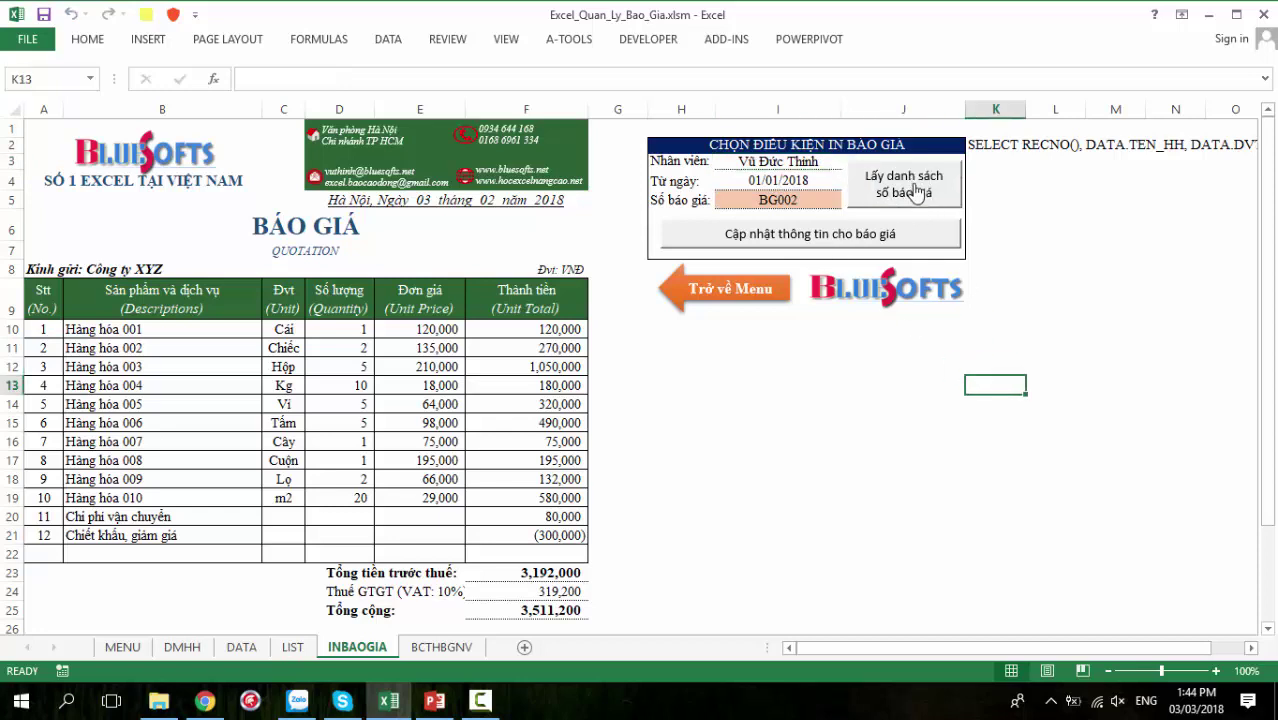
{"action": "left_click", "coordinate": [820, 199]}
{"action": "left_click", "coordinate": [849, 201]}
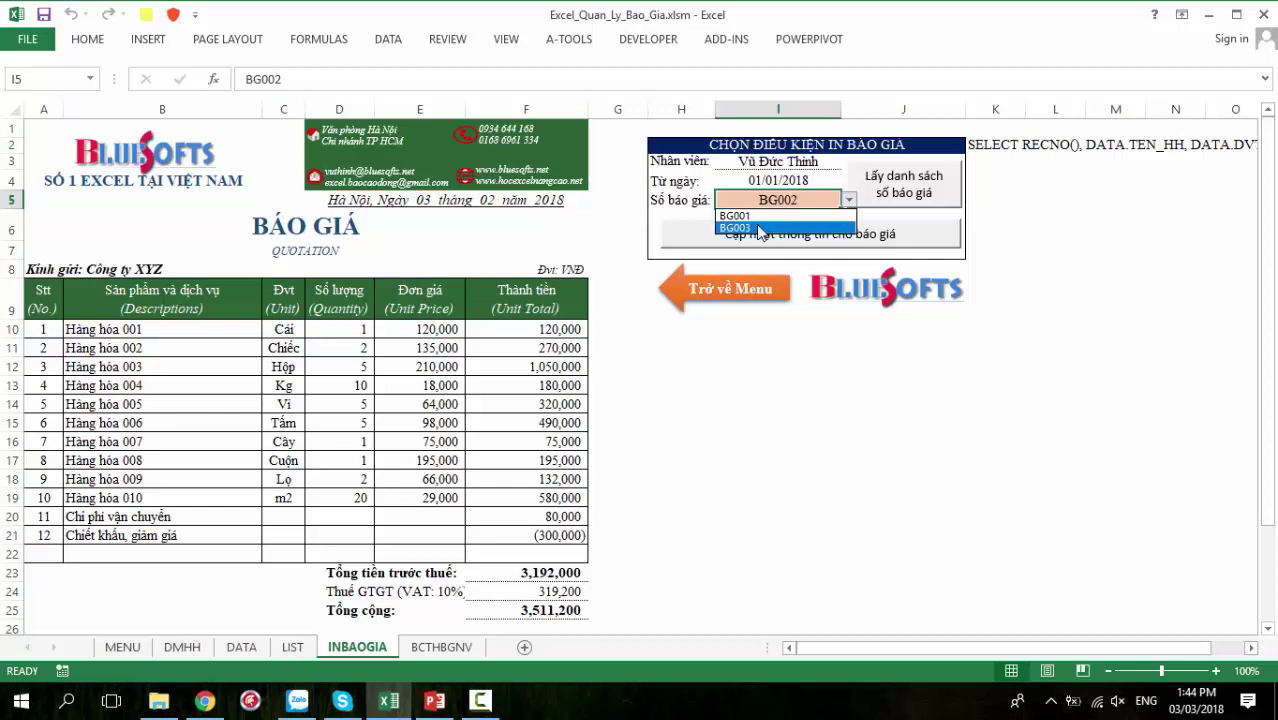
{"action": "key", "text": "Escape"}
{"action": "left_click", "coordinate": [768, 403]}
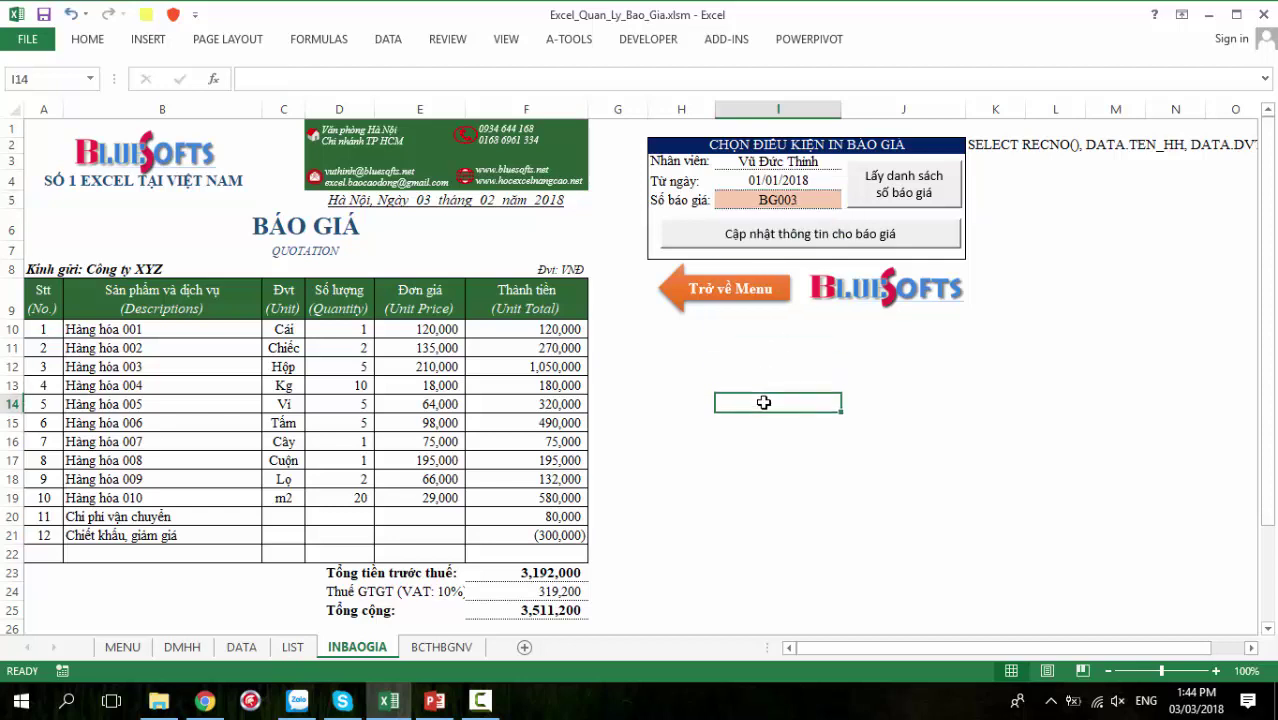
Fill the template with BG003's details: Công ty BS, seven lines, 3,008,500 total.
{"action": "left_click", "coordinate": [822, 240]}
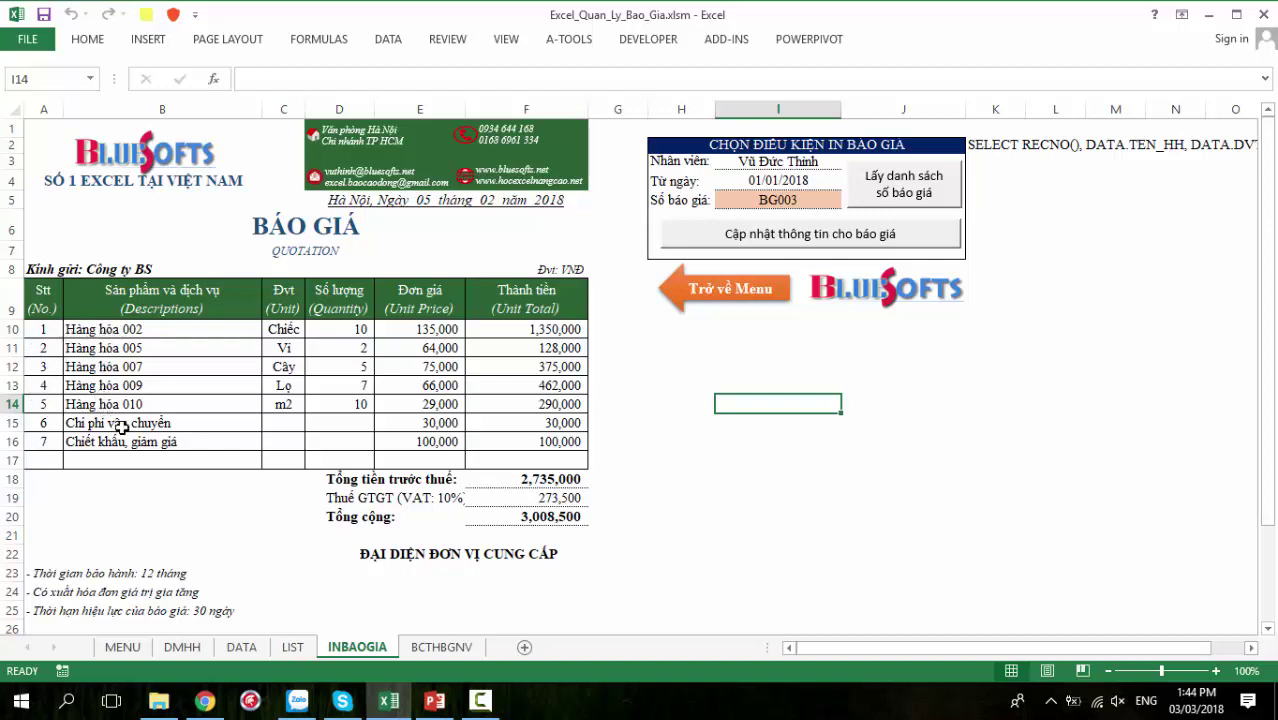
{"action": "scroll", "coordinate": [484, 480], "scroll_direction": "down", "scroll_amount": 2}
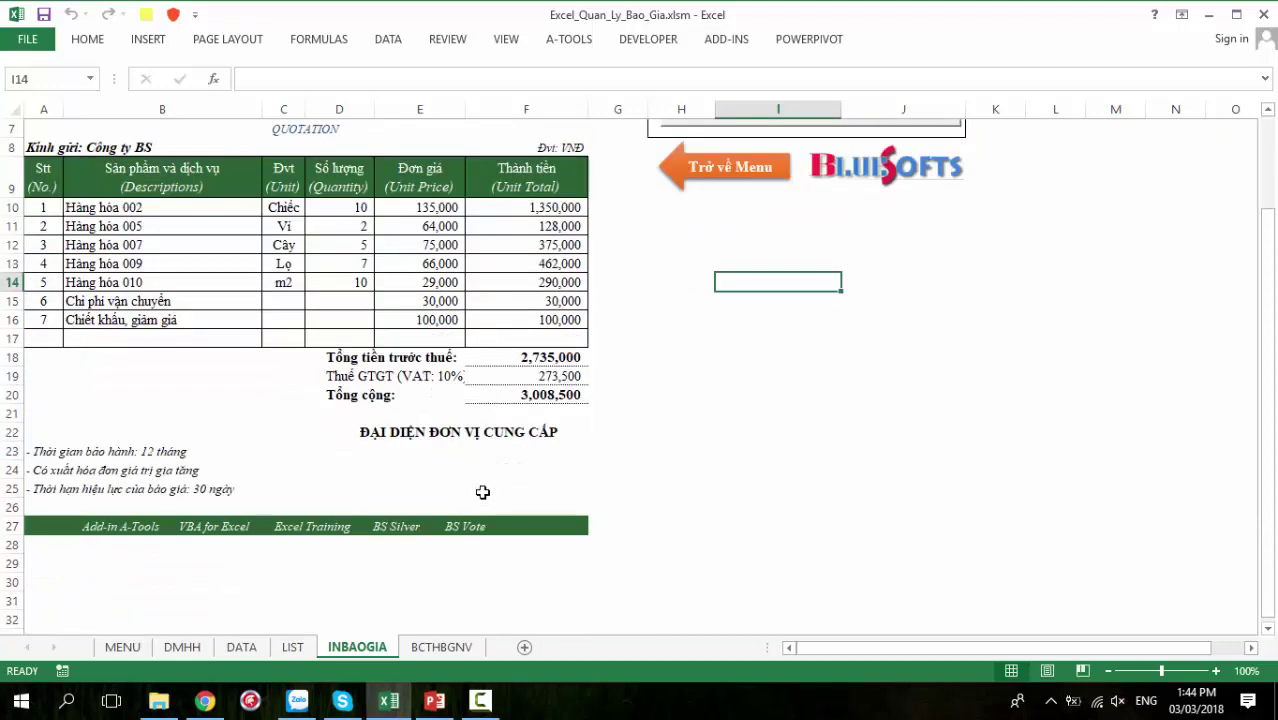
{"action": "scroll", "coordinate": [485, 490], "scroll_direction": "up", "scroll_amount": 2}
{"action": "left_click", "coordinate": [834, 200]}
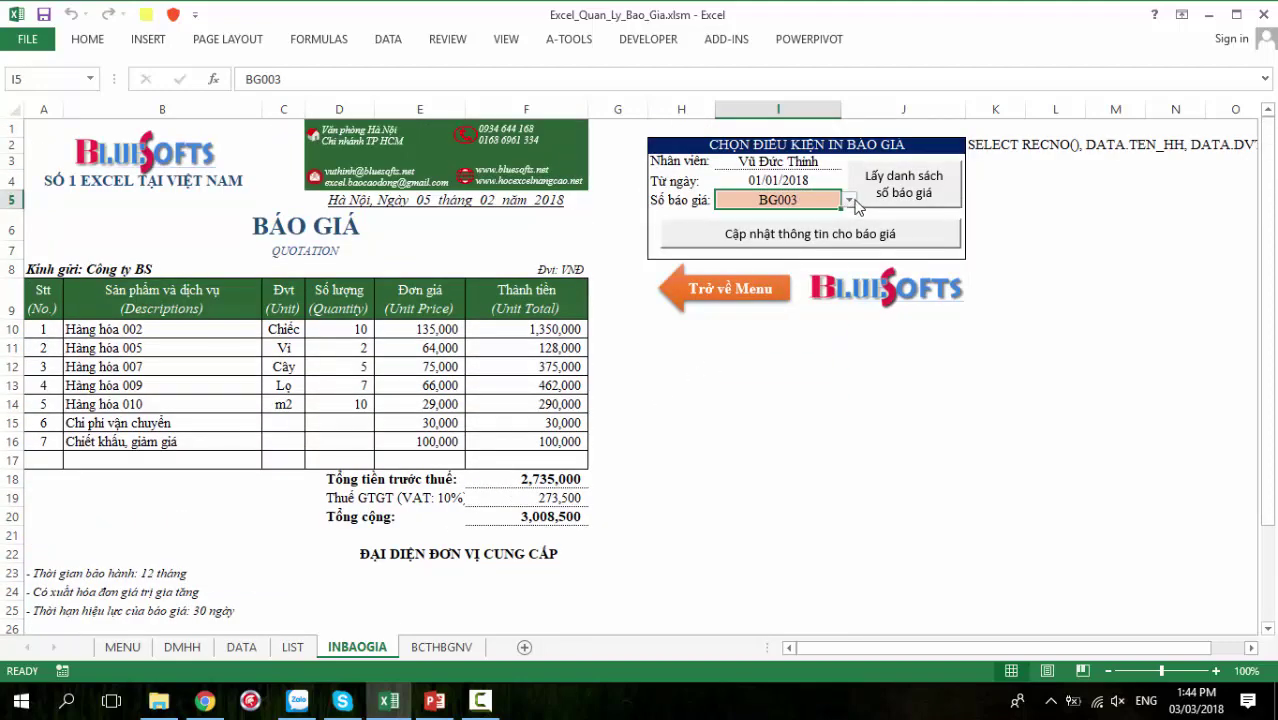
Load quotation BG001 into the print template.
{"action": "left_click", "coordinate": [849, 200]}
{"action": "left_click", "coordinate": [840, 214]}
{"action": "left_click", "coordinate": [855, 240]}
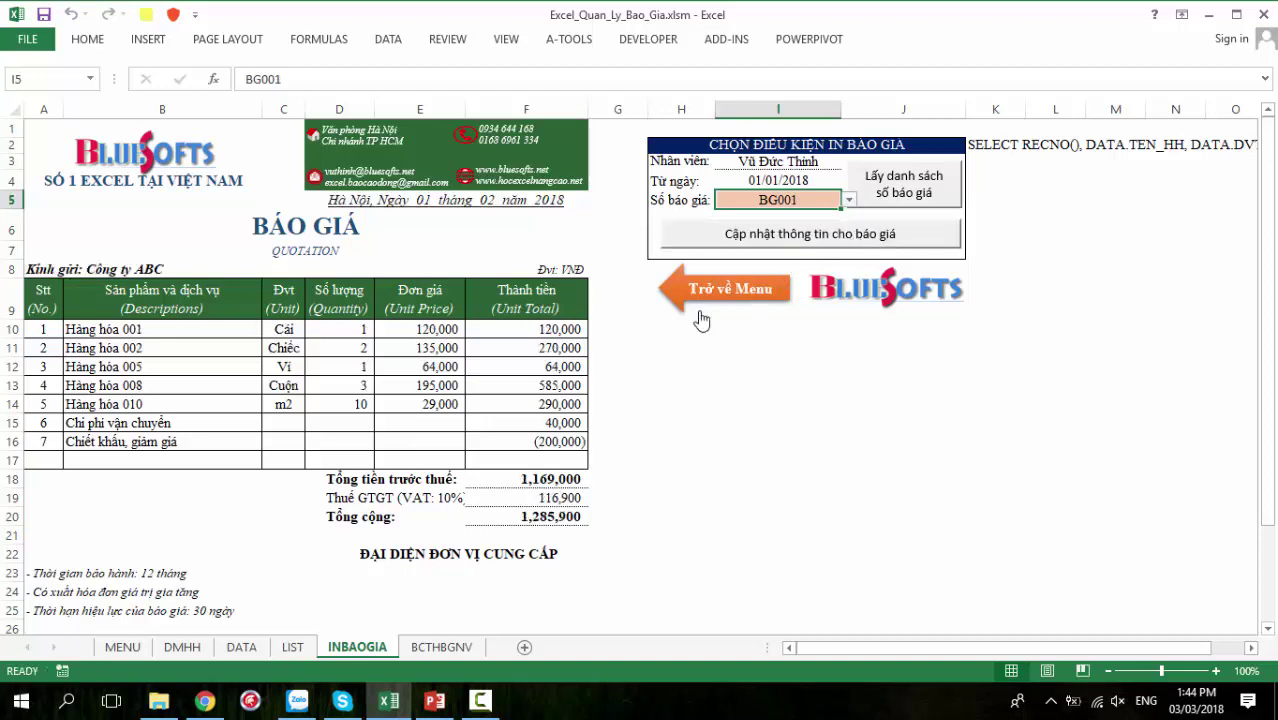
Switch back to the first salesperson and load BG002 for Công ty XYZ, totalling 3,511,200.
{"action": "left_click", "coordinate": [835, 163]}
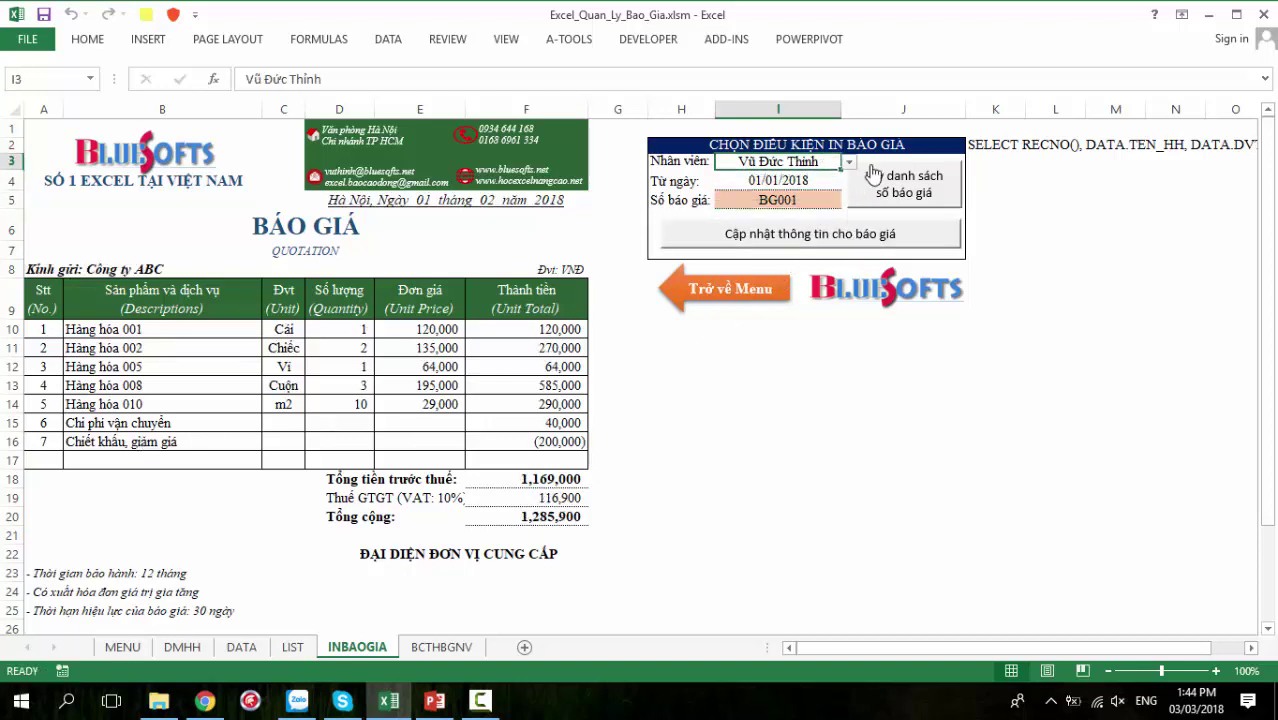
{"action": "left_click", "coordinate": [849, 162]}
{"action": "left_click", "coordinate": [816, 178]}
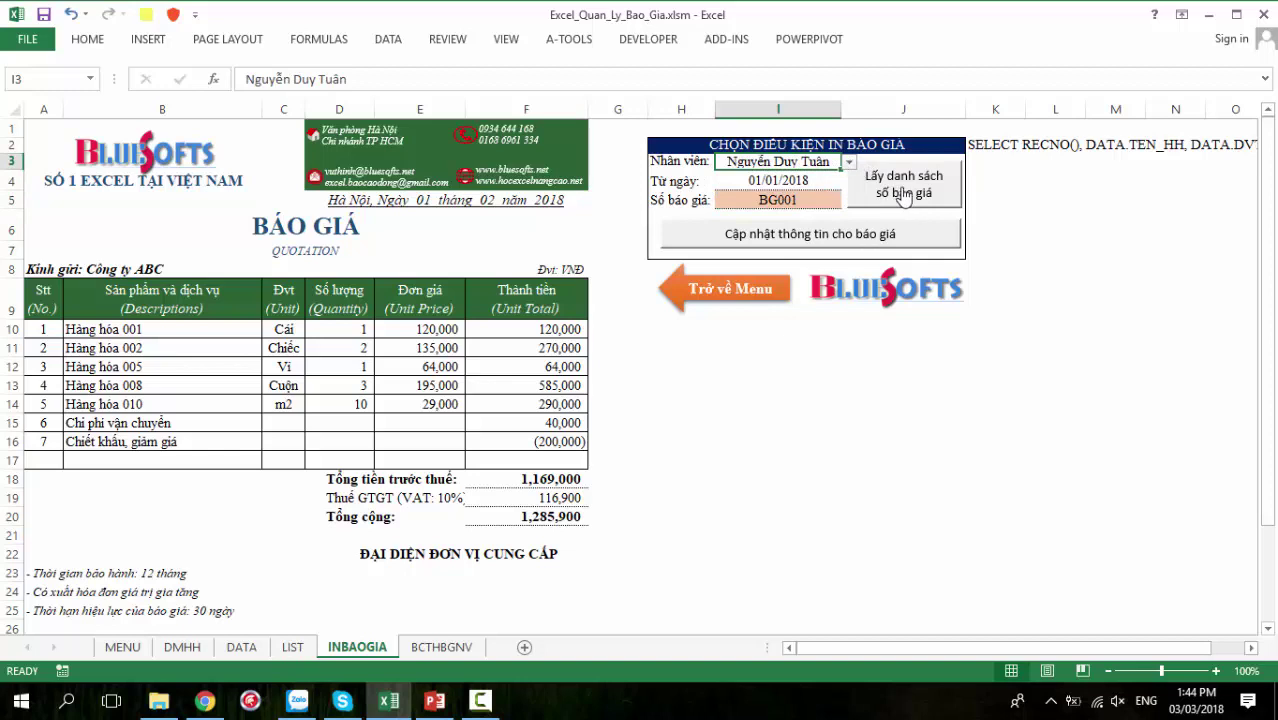
{"action": "left_click", "coordinate": [827, 202]}
{"action": "left_click", "coordinate": [849, 200]}
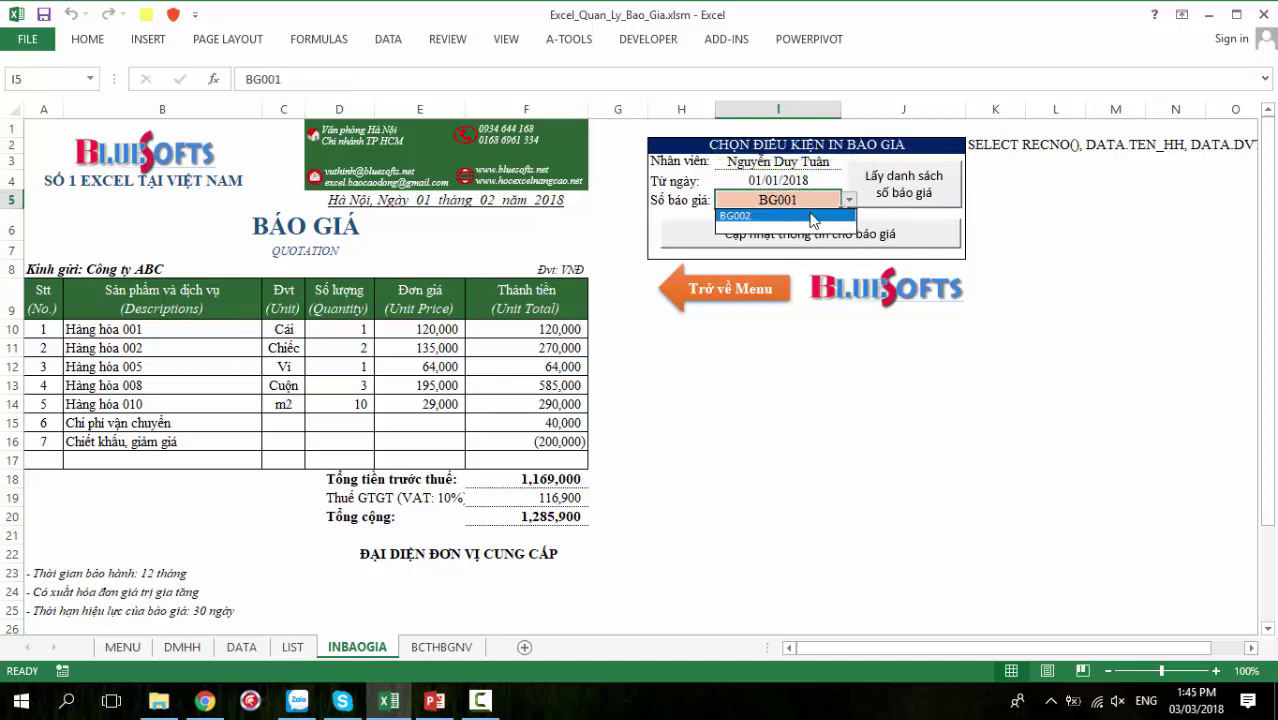
{"action": "left_click", "coordinate": [812, 217]}
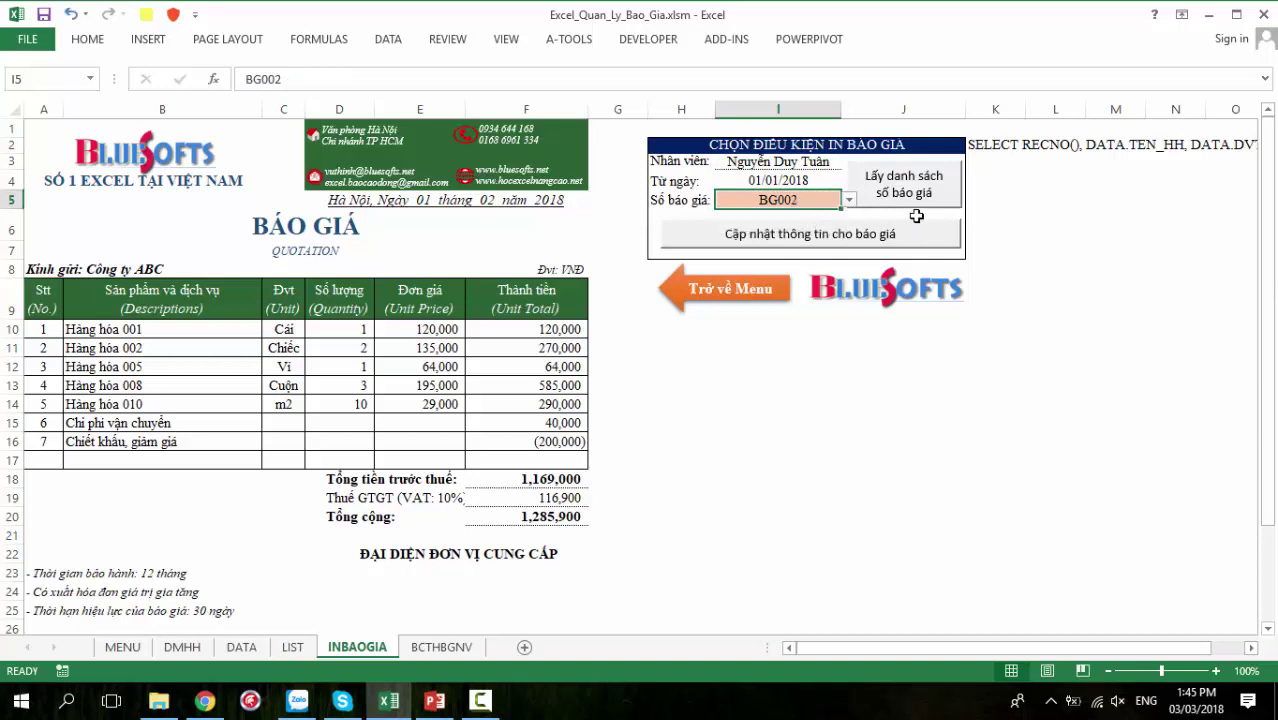
{"action": "left_click", "coordinate": [884, 240]}
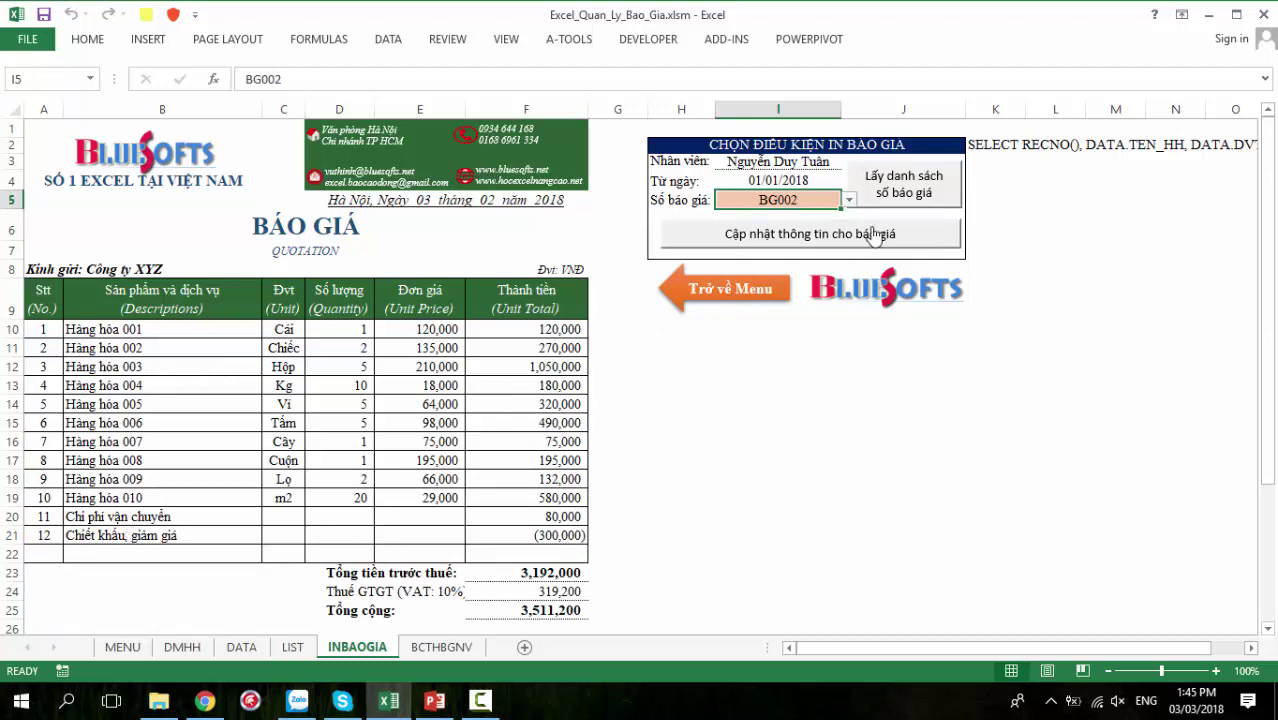
Switch salesperson I3 to the other salesperson and load quotation BG003 into the print template.
{"action": "left_click", "coordinate": [807, 160]}
{"action": "left_click", "coordinate": [848, 161]}
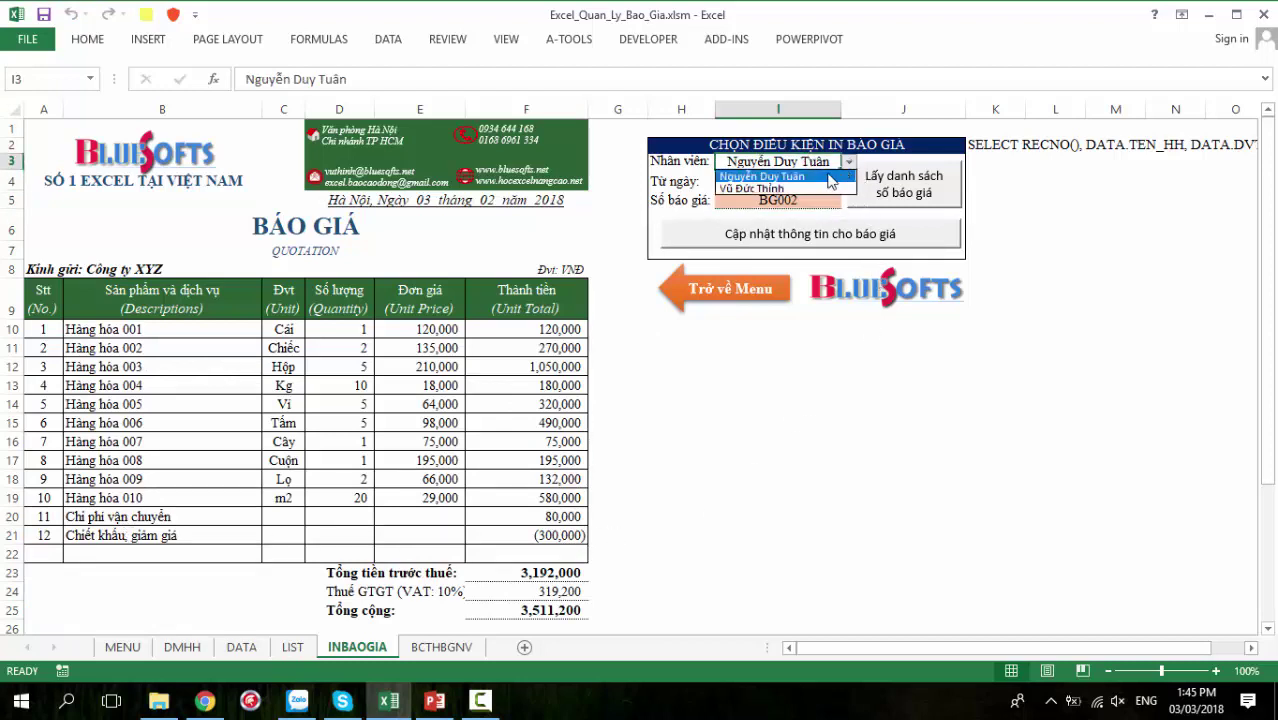
{"action": "left_click", "coordinate": [815, 181]}
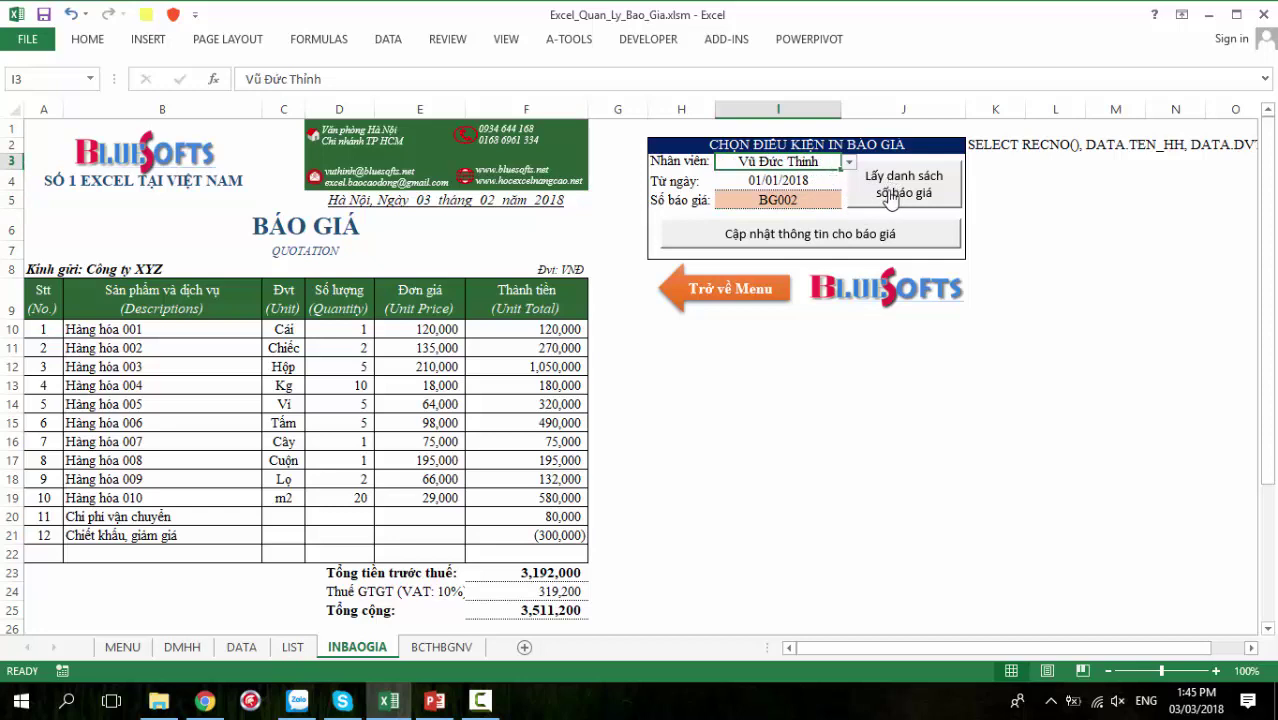
{"action": "left_click", "coordinate": [888, 195]}
{"action": "left_click", "coordinate": [829, 199]}
{"action": "left_click", "coordinate": [849, 200]}
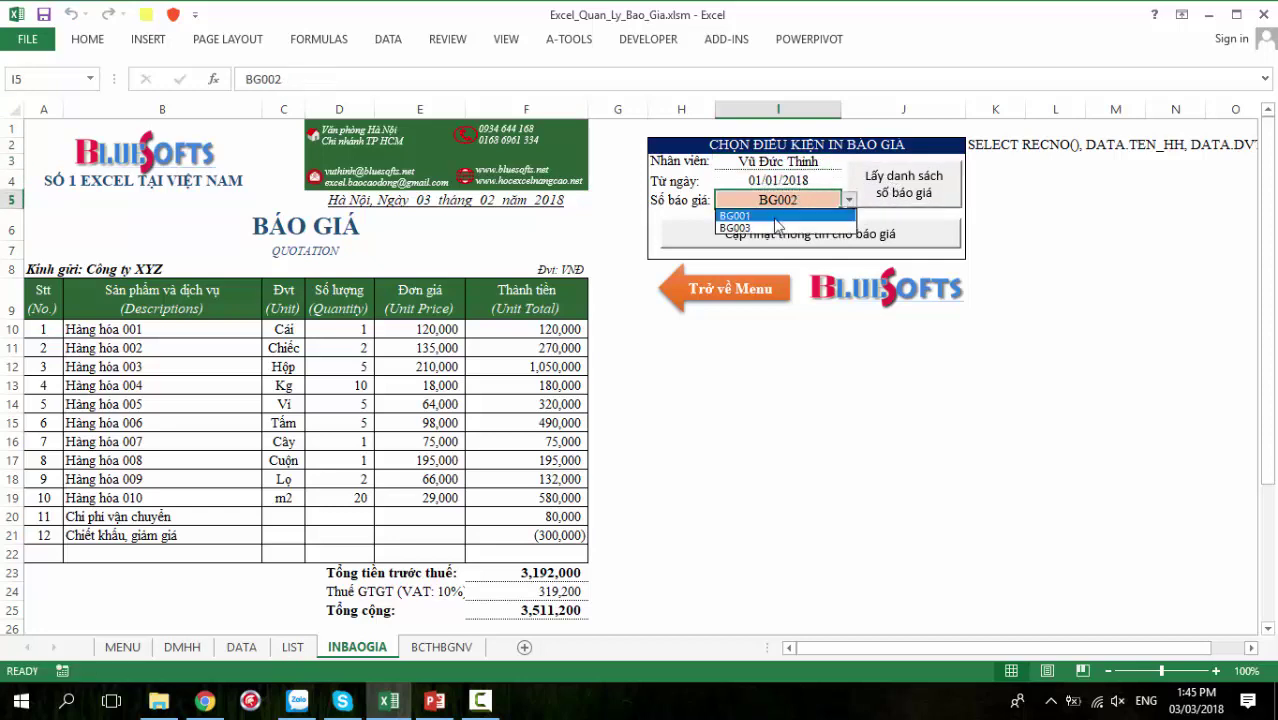
{"action": "left_click", "coordinate": [772, 217]}
{"action": "left_click", "coordinate": [849, 200]}
{"action": "left_click", "coordinate": [795, 234]}
{"action": "left_click", "coordinate": [815, 234]}
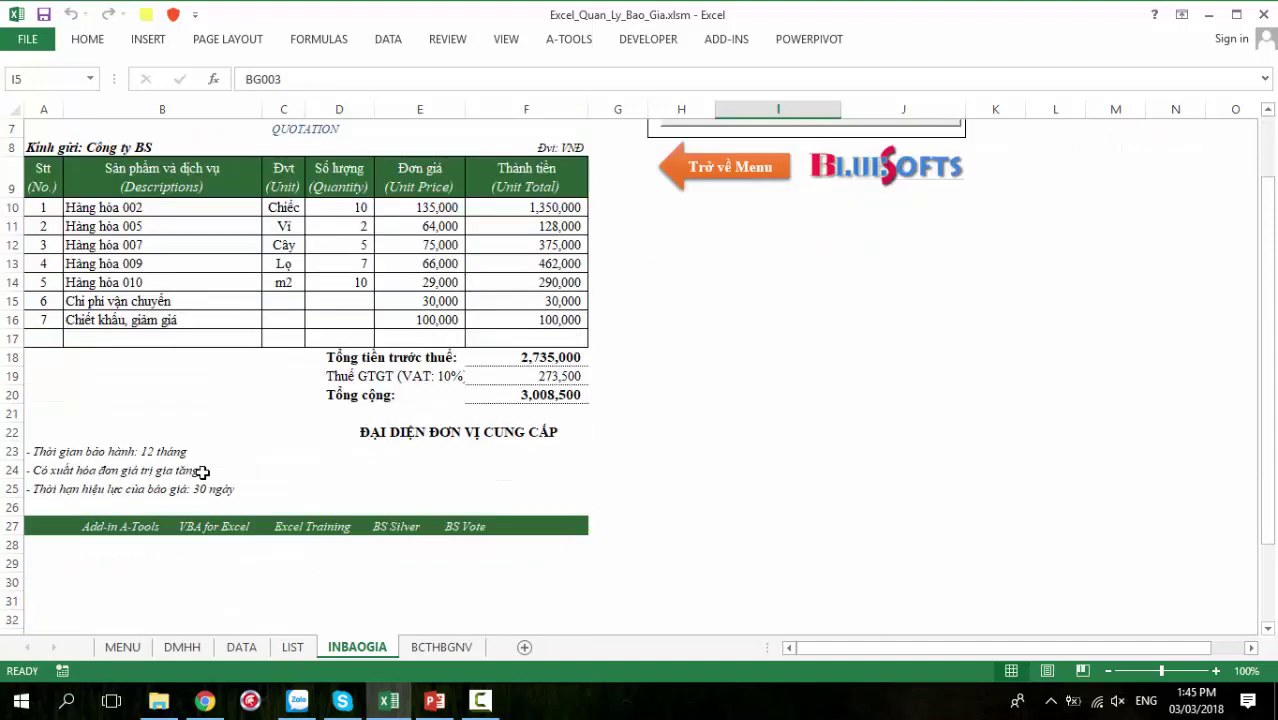
Review the BG003 quote (2,735,000 before tax, 3,008,500 total) and return to the main menu.
{"action": "scroll", "coordinate": [200, 466], "scroll_direction": "down", "scroll_amount": 2}
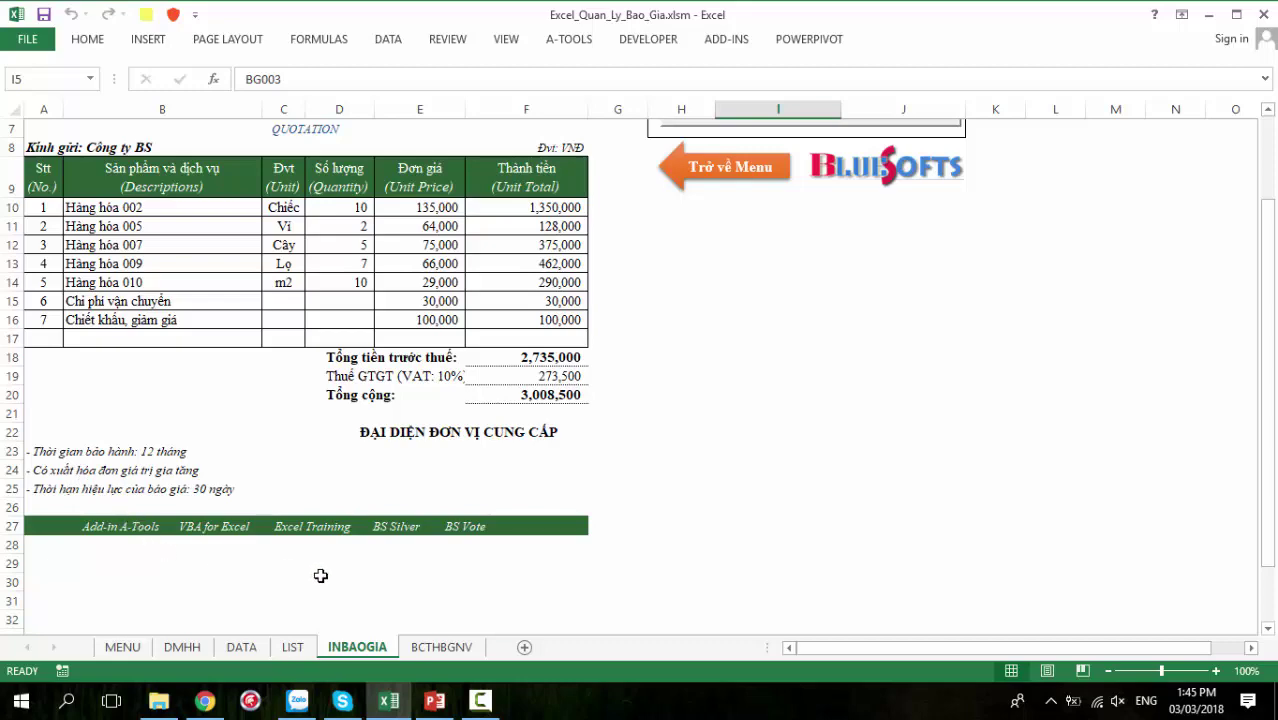
{"action": "scroll", "coordinate": [345, 575], "scroll_direction": "up", "scroll_amount": 2}
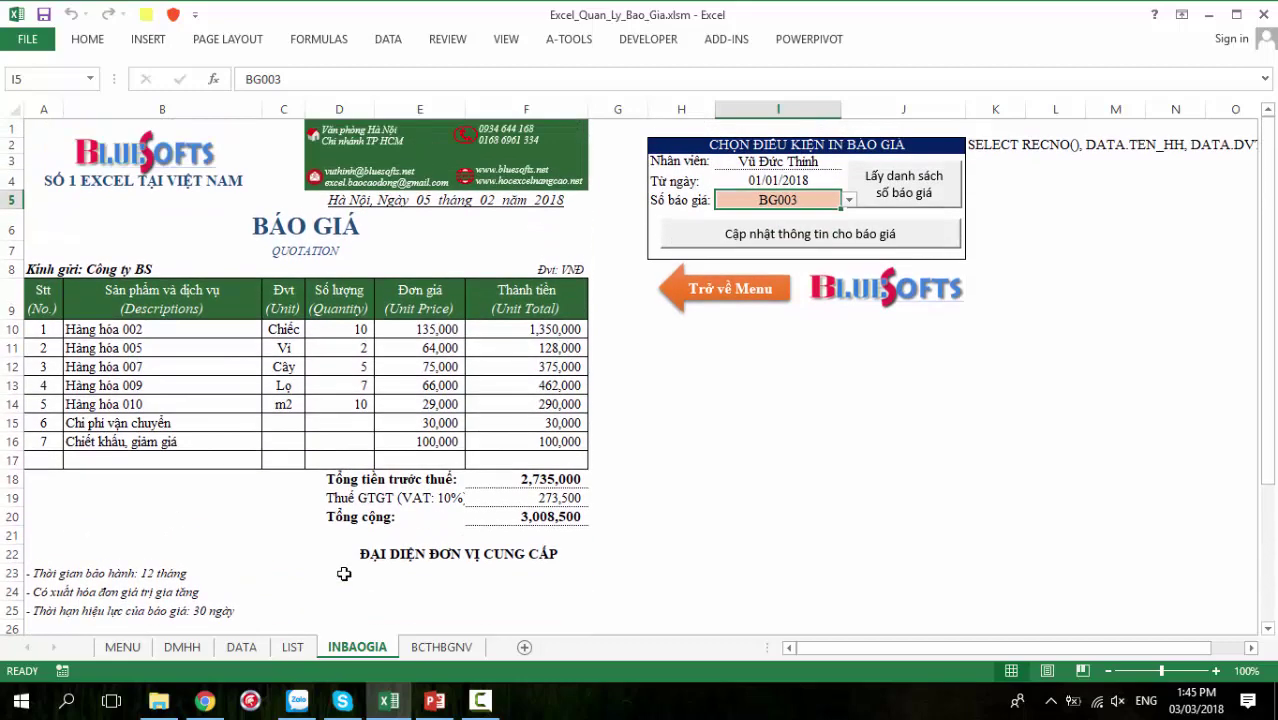
{"action": "scroll", "coordinate": [345, 573], "scroll_direction": "down", "scroll_amount": 2}
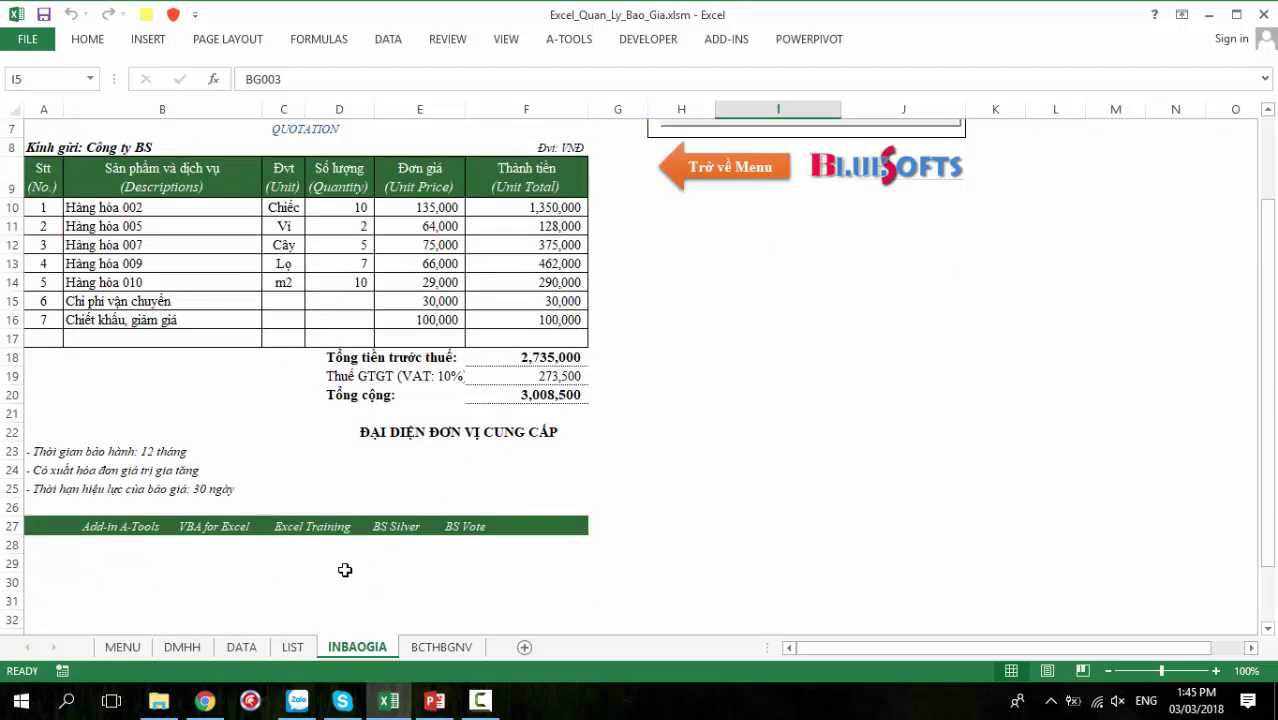
{"action": "scroll", "coordinate": [740, 545], "scroll_direction": "up", "scroll_amount": 2}
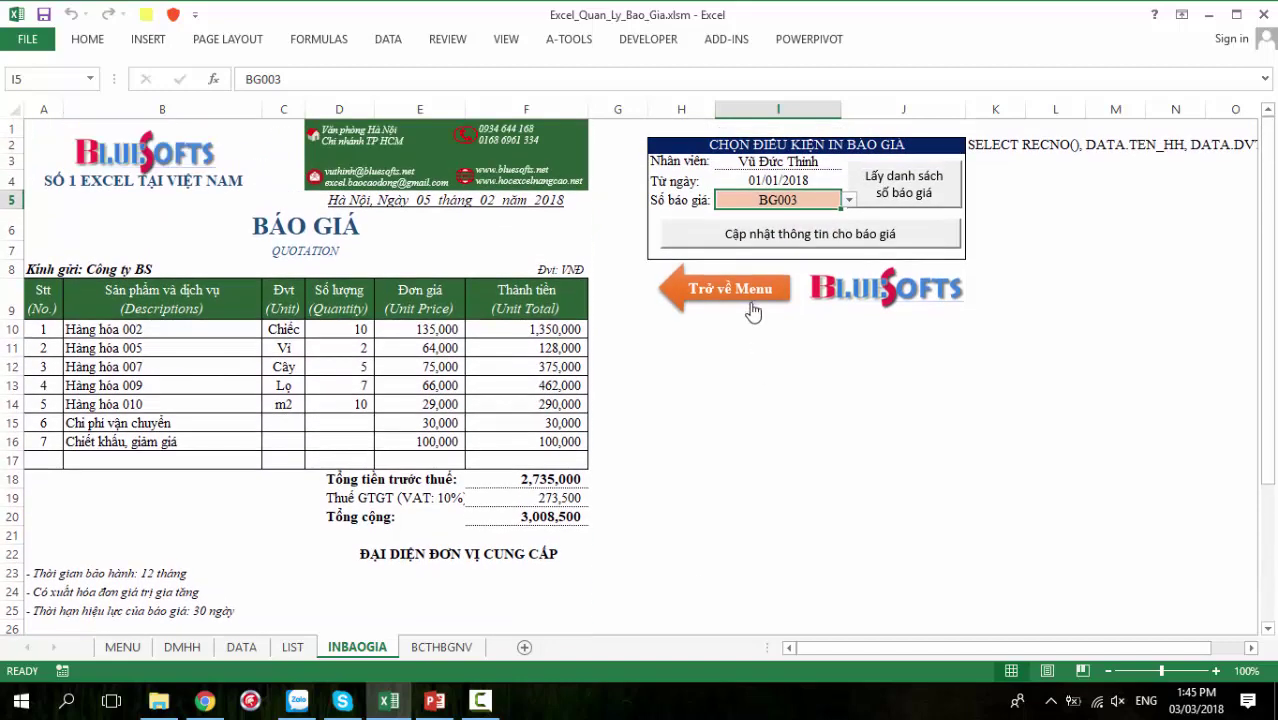
{"action": "left_click", "coordinate": [745, 288]}
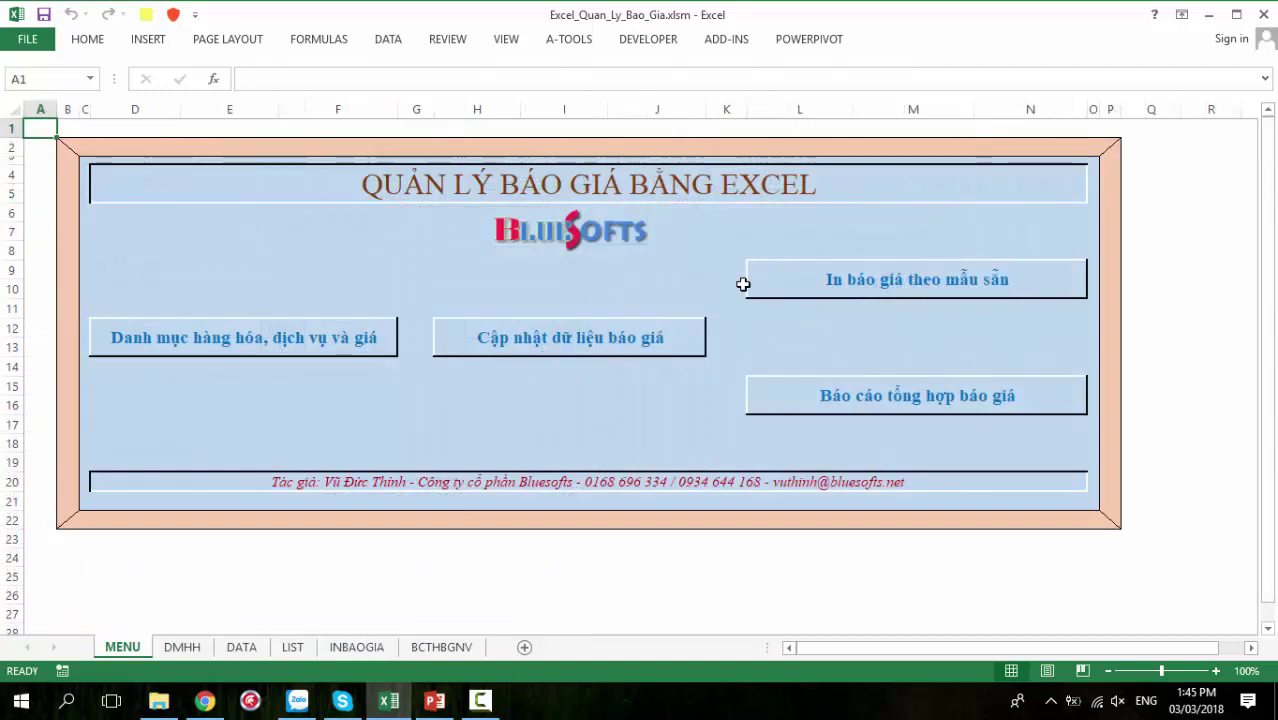
Back on the print template, inspect the bs_Sql formula in the item description and shipping cells.
{"action": "left_click", "coordinate": [871, 285]}
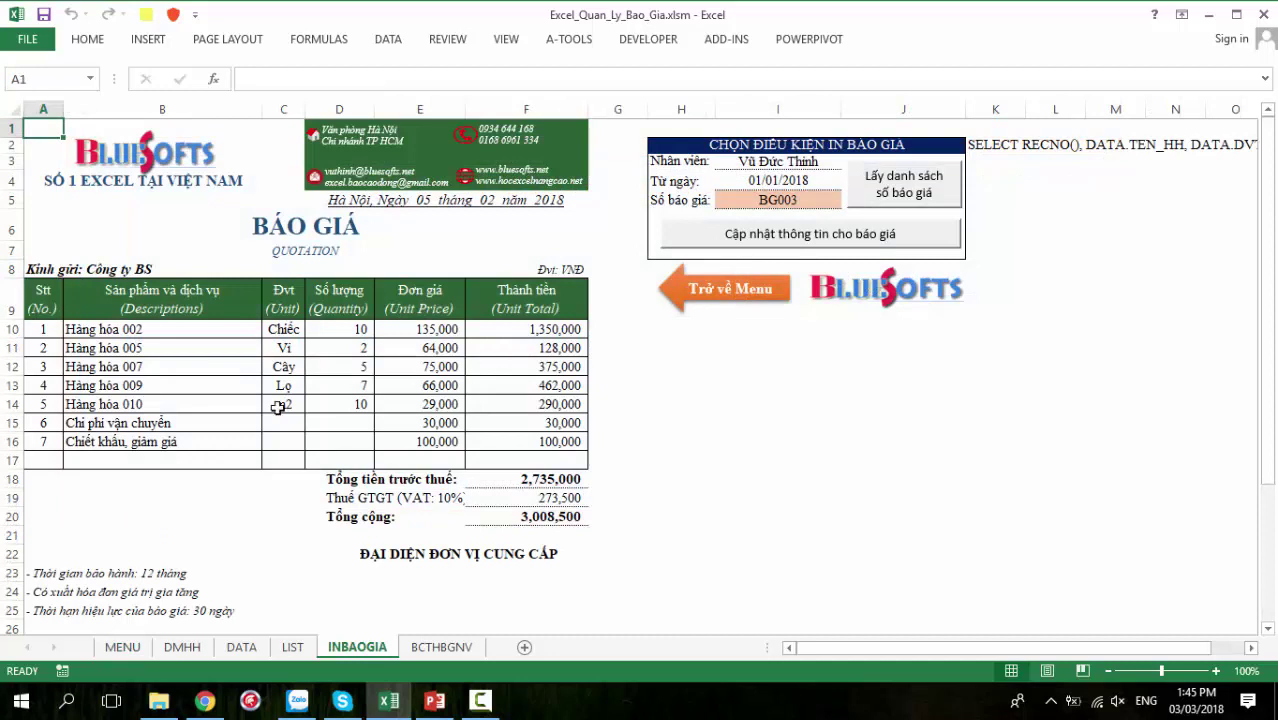
{"action": "left_click_drag", "start_coordinate": [136, 330], "coordinate": [148, 404]}
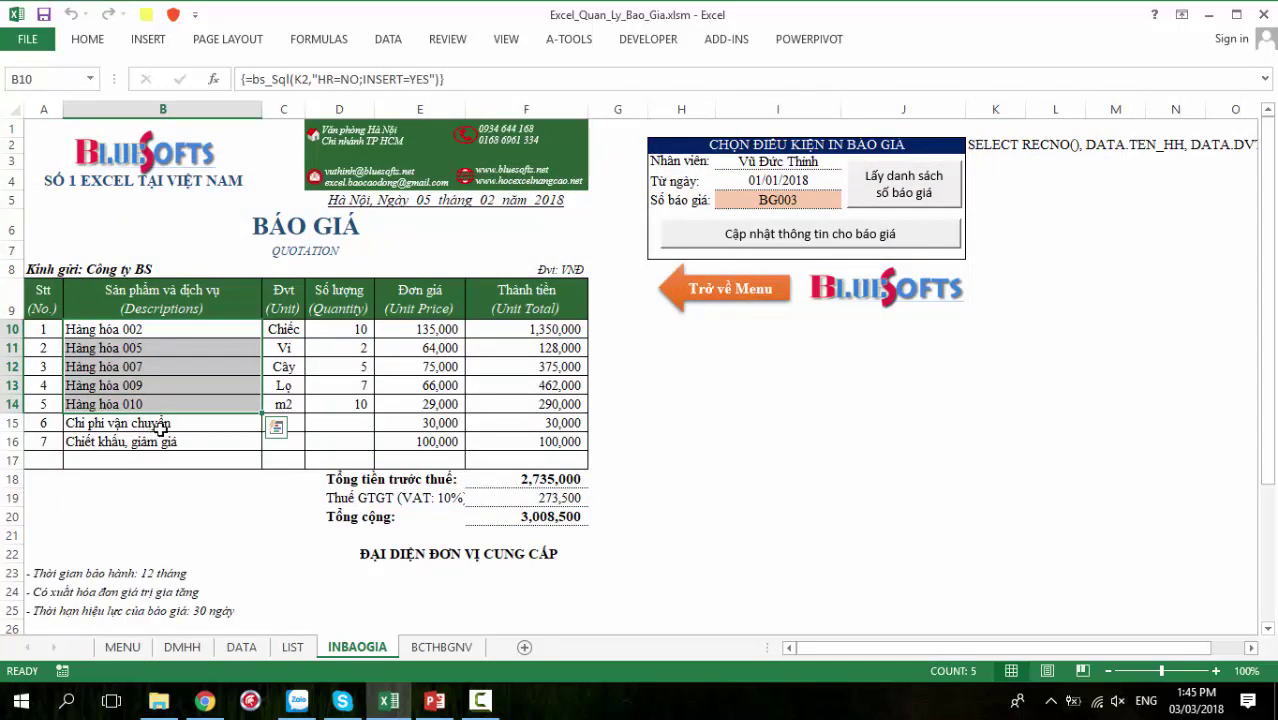
{"action": "left_click", "coordinate": [173, 442]}
{"action": "left_click", "coordinate": [177, 424]}
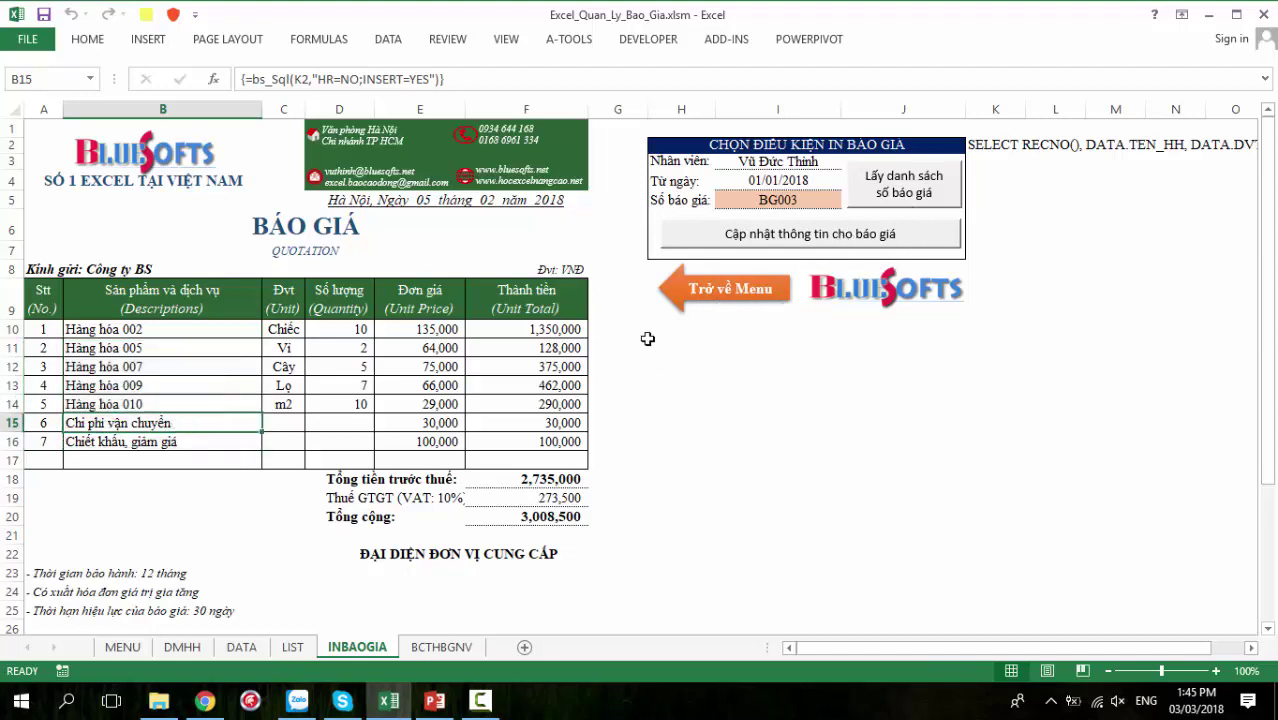
On the DATA sheet, select BG001's quote numbers, product codes and shipping/discount code rows.
{"action": "left_click", "coordinate": [718, 293]}
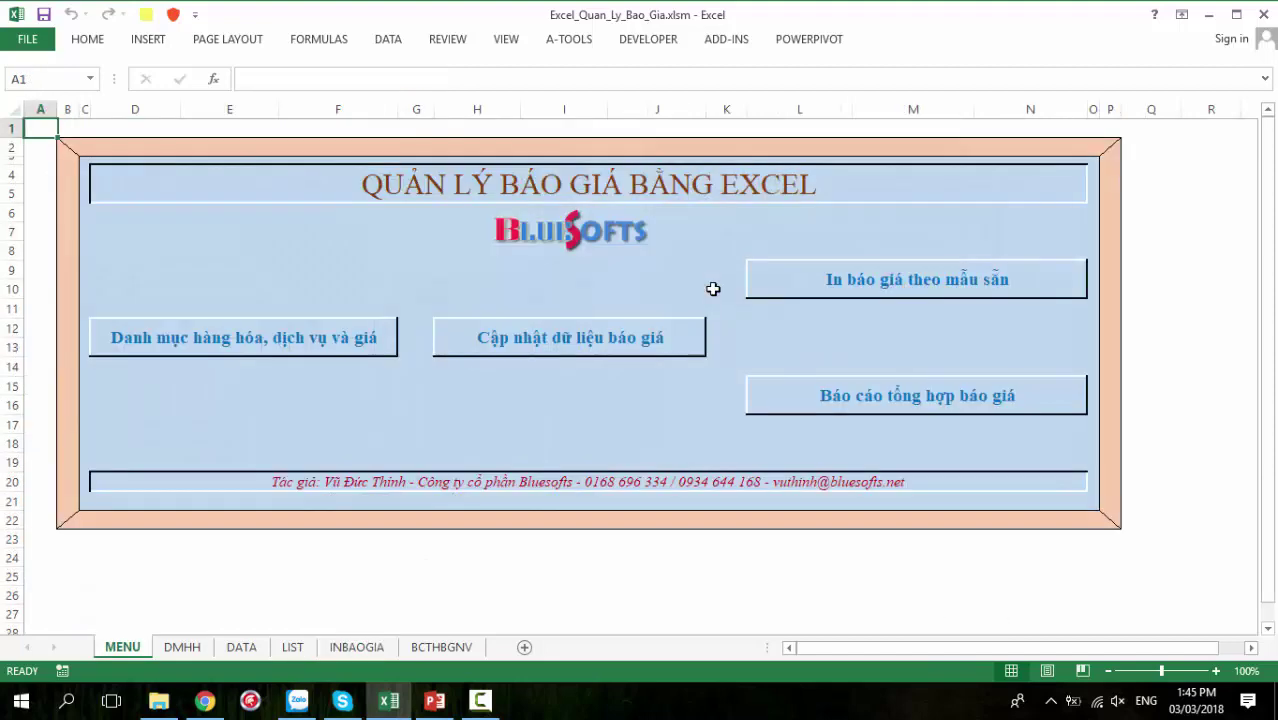
{"action": "left_click", "coordinate": [649, 341]}
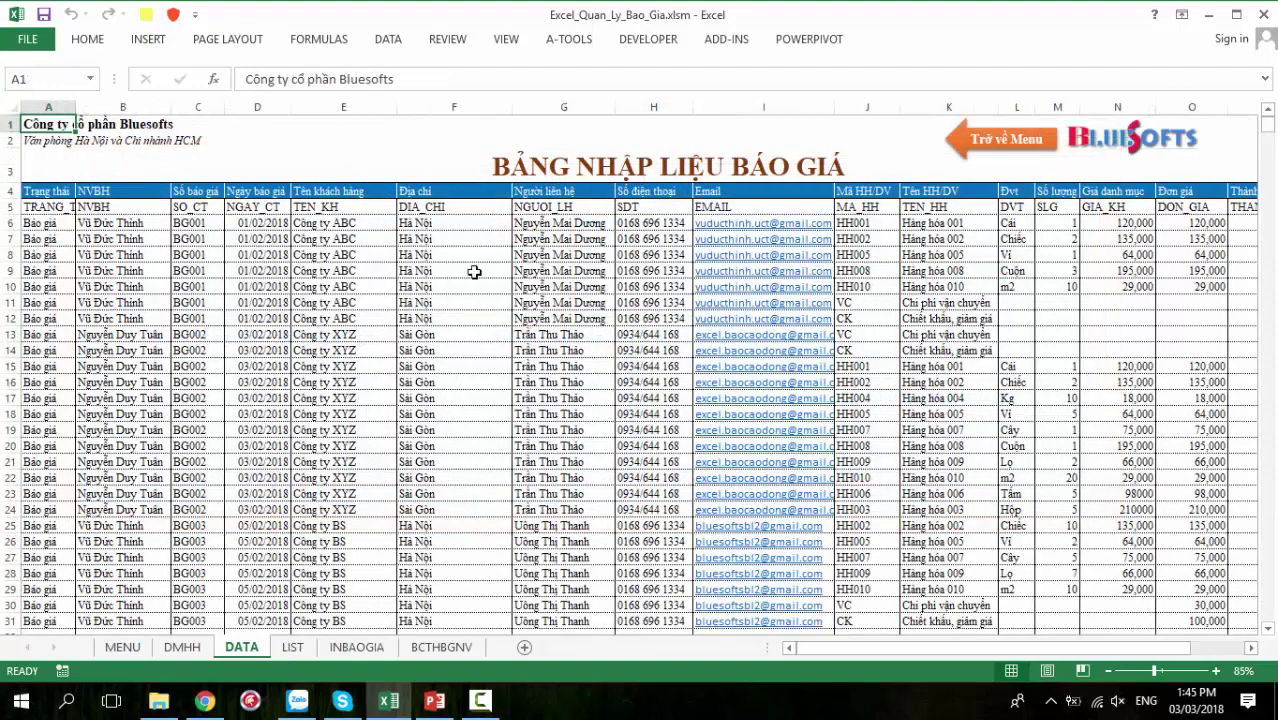
{"action": "left_click_drag", "start_coordinate": [196, 224], "coordinate": [214, 316]}
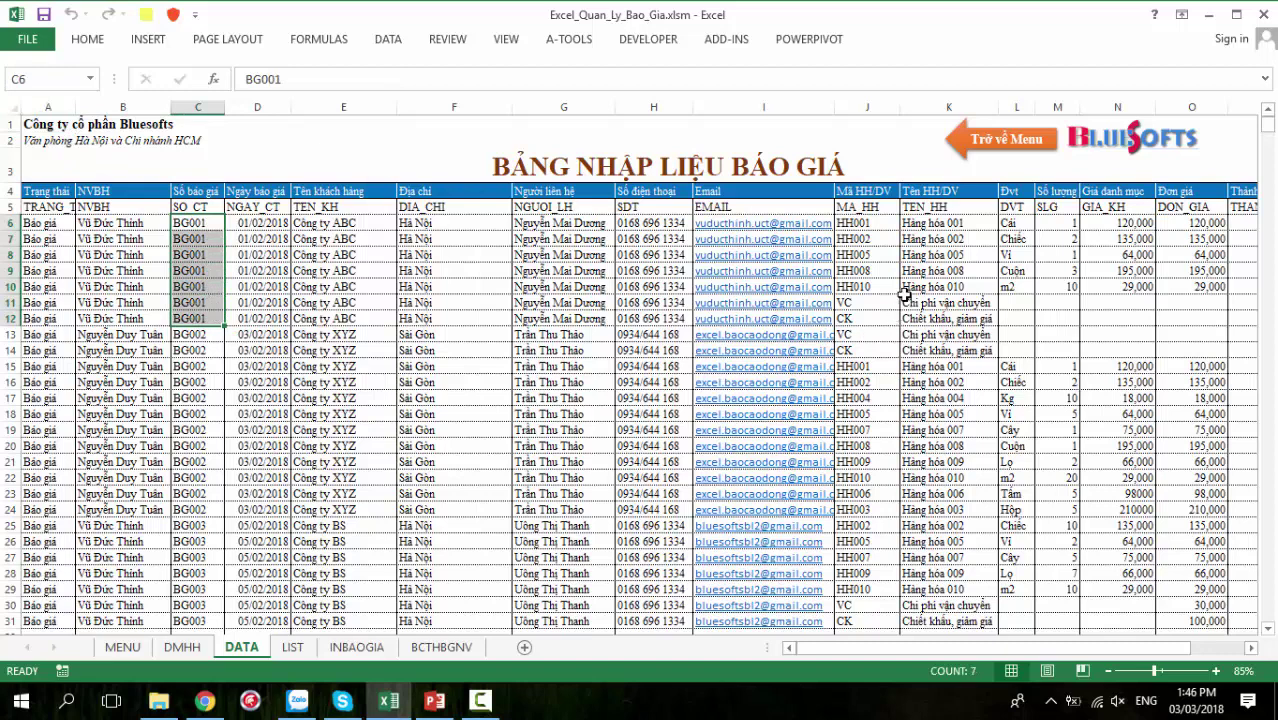
{"action": "left_click_drag", "start_coordinate": [885, 223], "coordinate": [880, 283]}
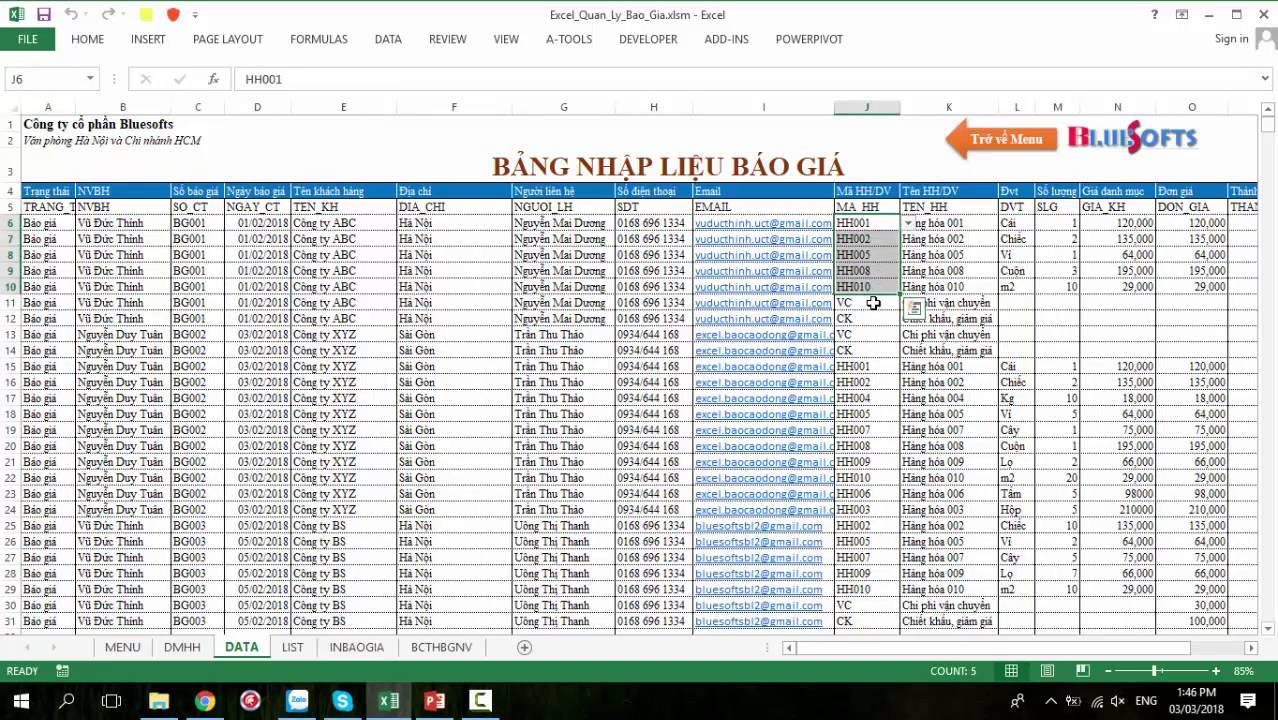
{"action": "left_click_drag", "start_coordinate": [873, 303], "coordinate": [880, 326]}
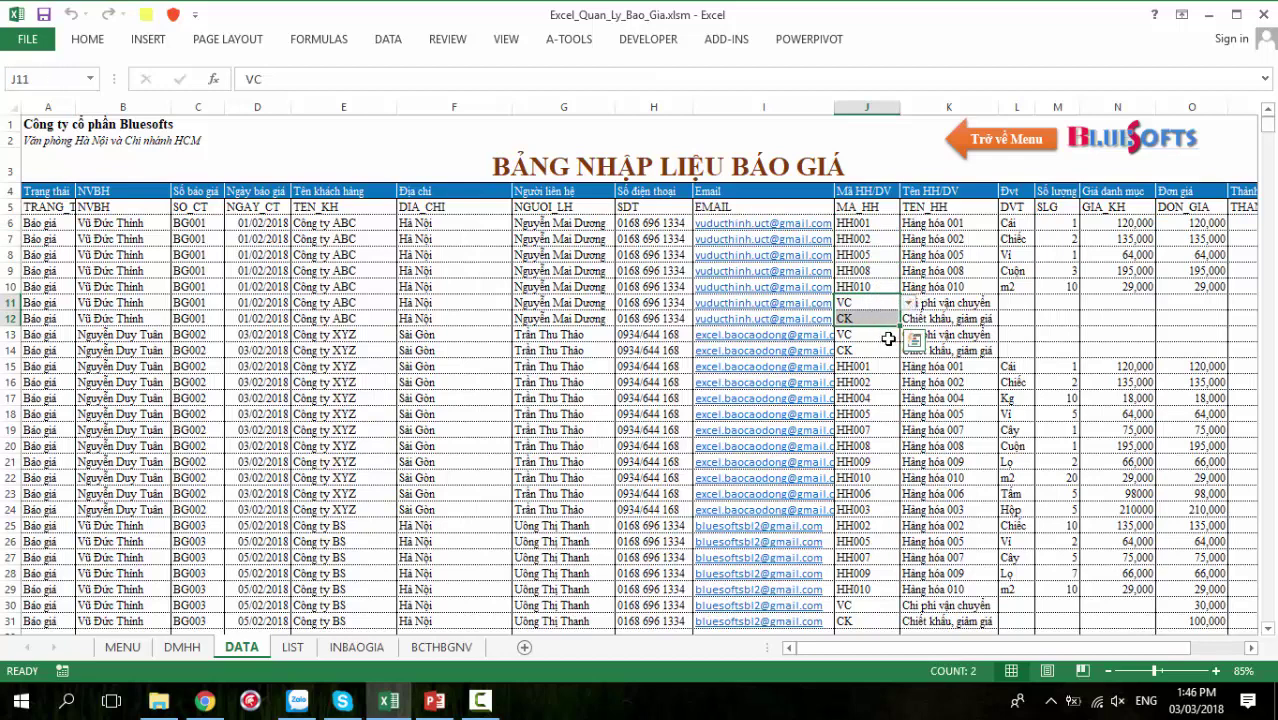
Check row 13's quote number and VC code, row 14's CK code, then select BG002's product codes.
{"action": "left_click", "coordinate": [201, 336]}
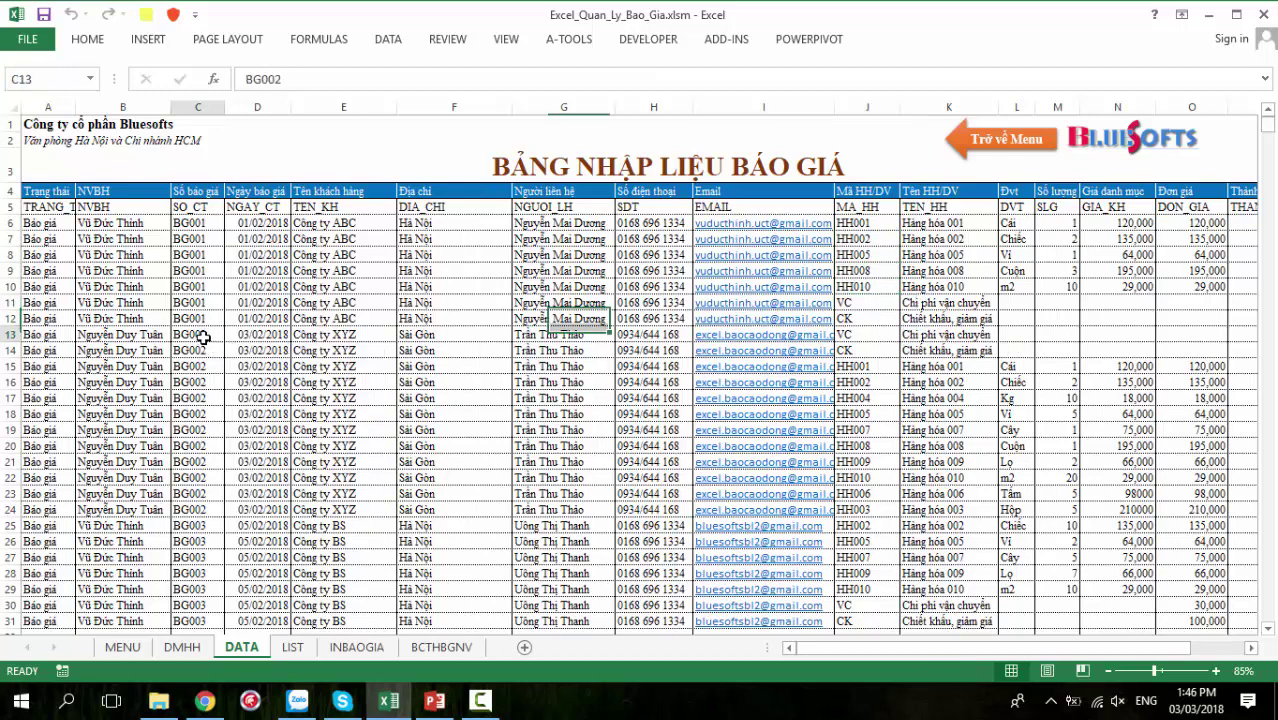
{"action": "left_click", "coordinate": [856, 335]}
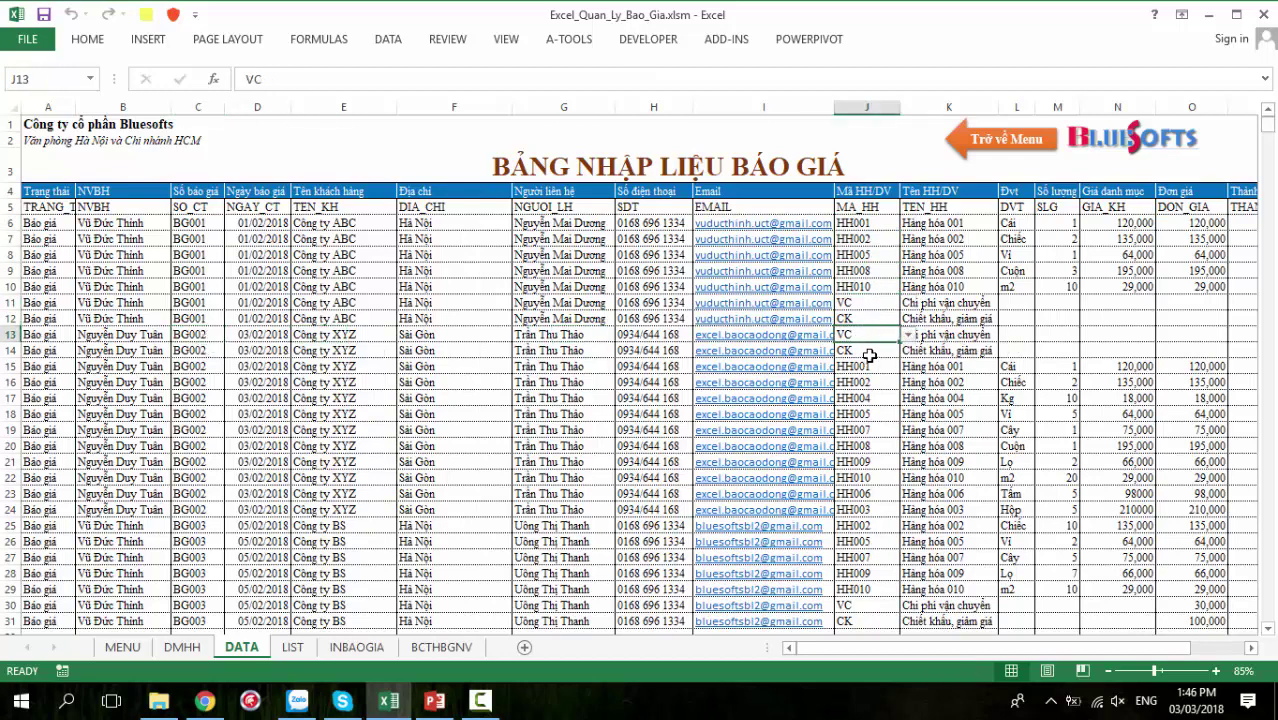
{"action": "left_click", "coordinate": [870, 352]}
{"action": "left_click_drag", "start_coordinate": [871, 368], "coordinate": [868, 494]}
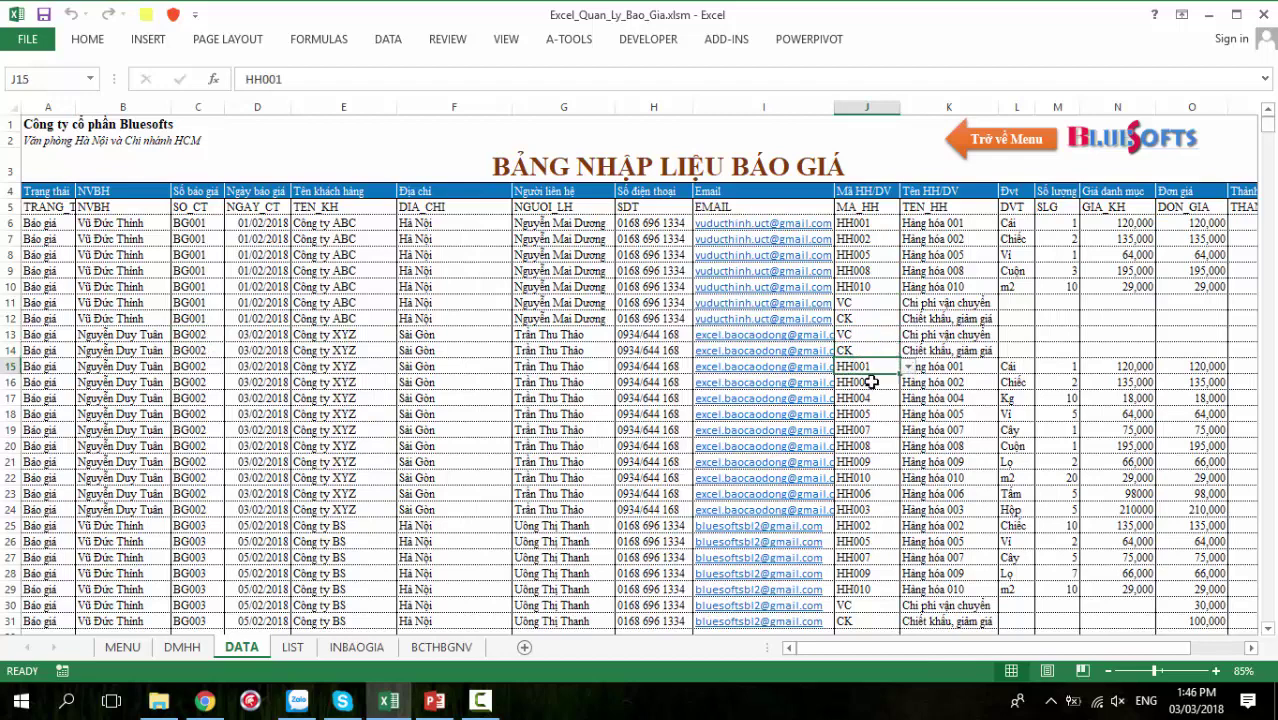
Fill the print template with quote BG002 for the other salesperson.
{"action": "left_click", "coordinate": [1010, 148]}
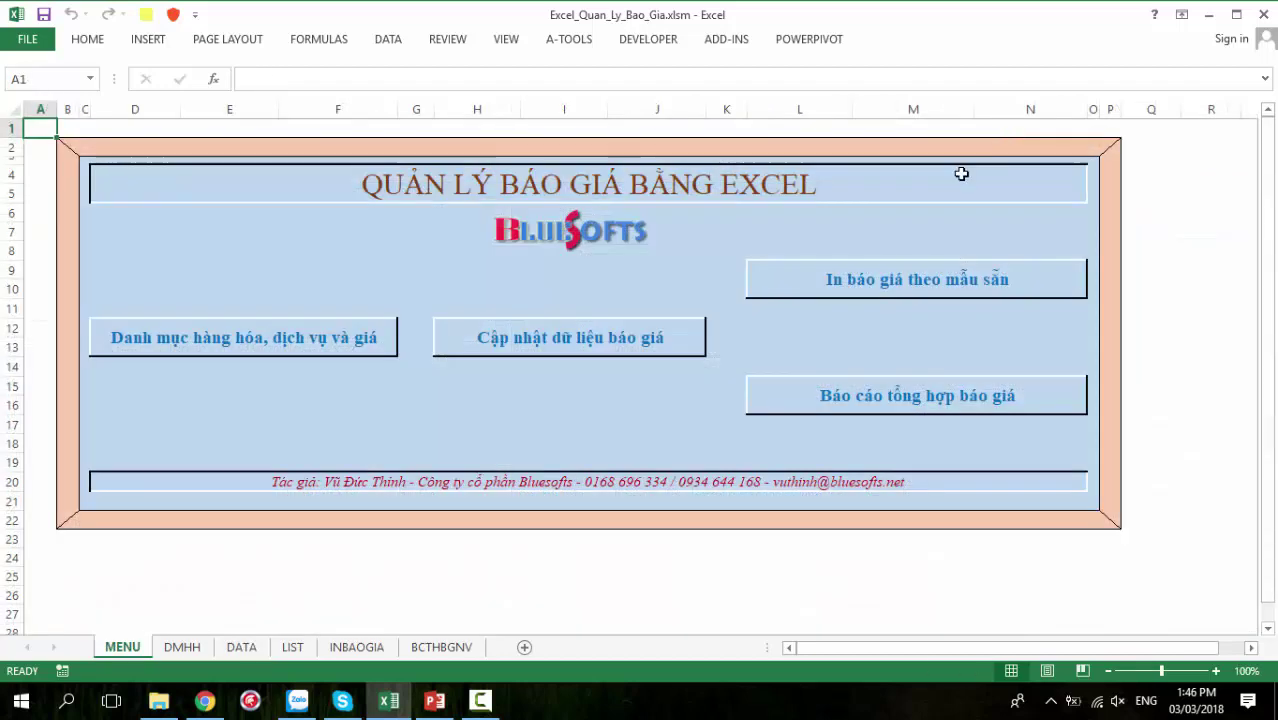
{"action": "left_click", "coordinate": [800, 282]}
{"action": "left_click", "coordinate": [875, 290]}
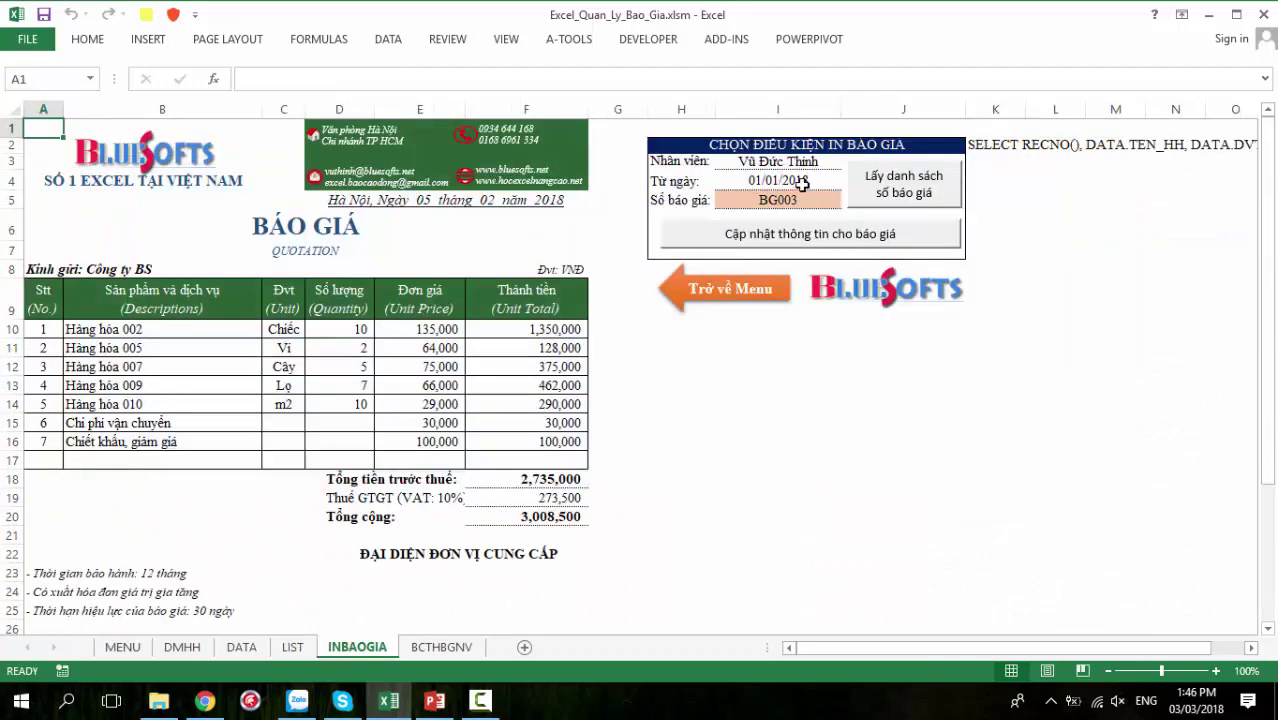
{"action": "left_click", "coordinate": [822, 164]}
{"action": "left_click", "coordinate": [849, 162]}
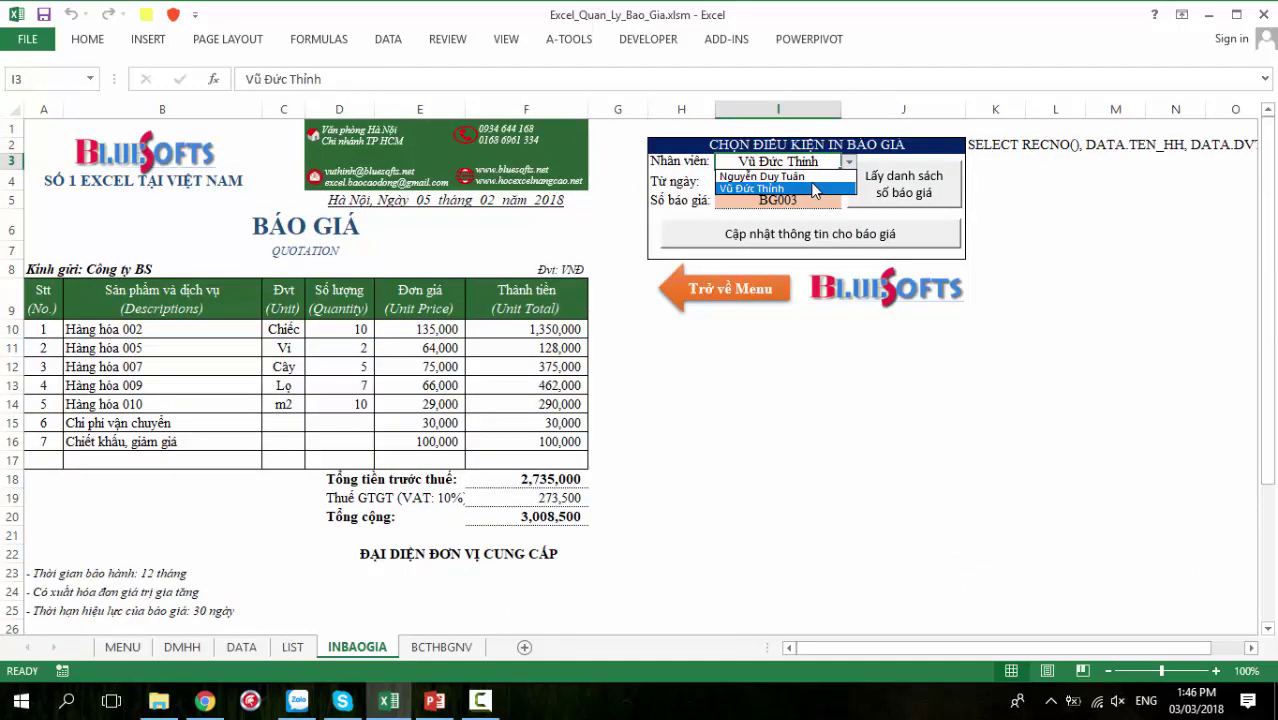
{"action": "left_click", "coordinate": [770, 176]}
{"action": "left_click", "coordinate": [885, 192]}
{"action": "left_click", "coordinate": [818, 200]}
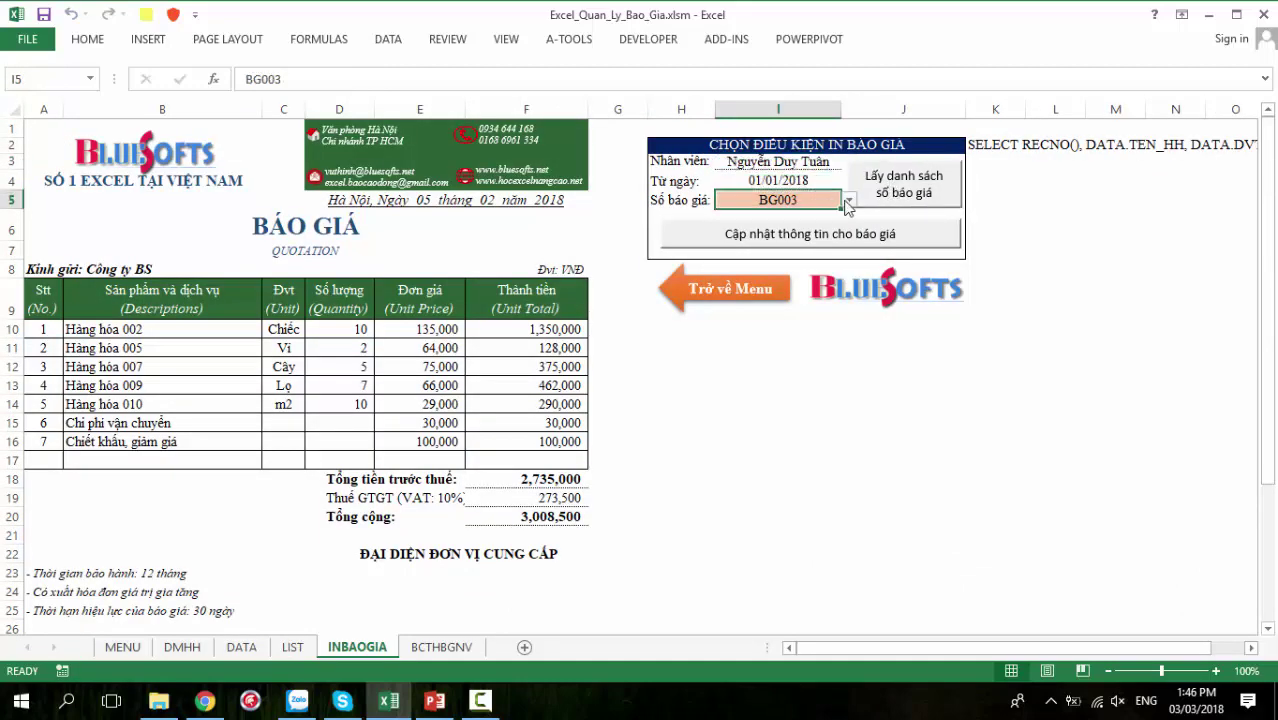
{"action": "left_click", "coordinate": [848, 202]}
{"action": "left_click", "coordinate": [775, 218]}
{"action": "left_click", "coordinate": [824, 367]}
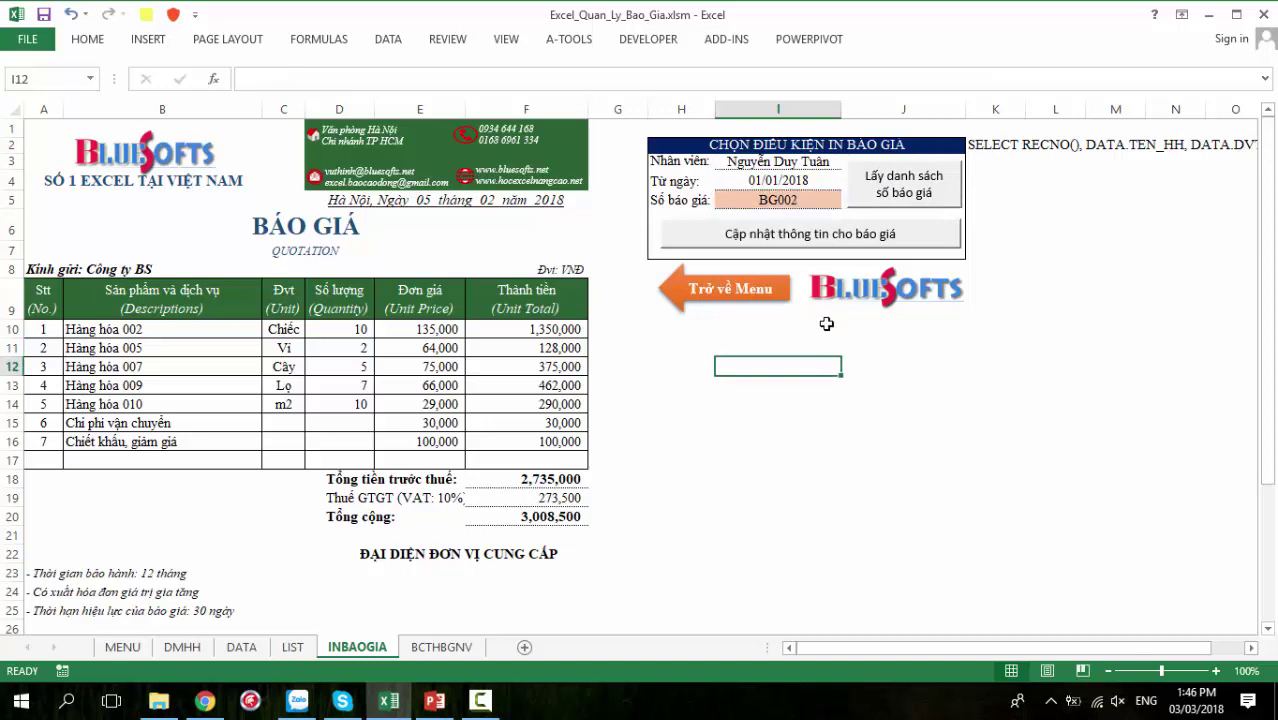
{"action": "left_click", "coordinate": [805, 247]}
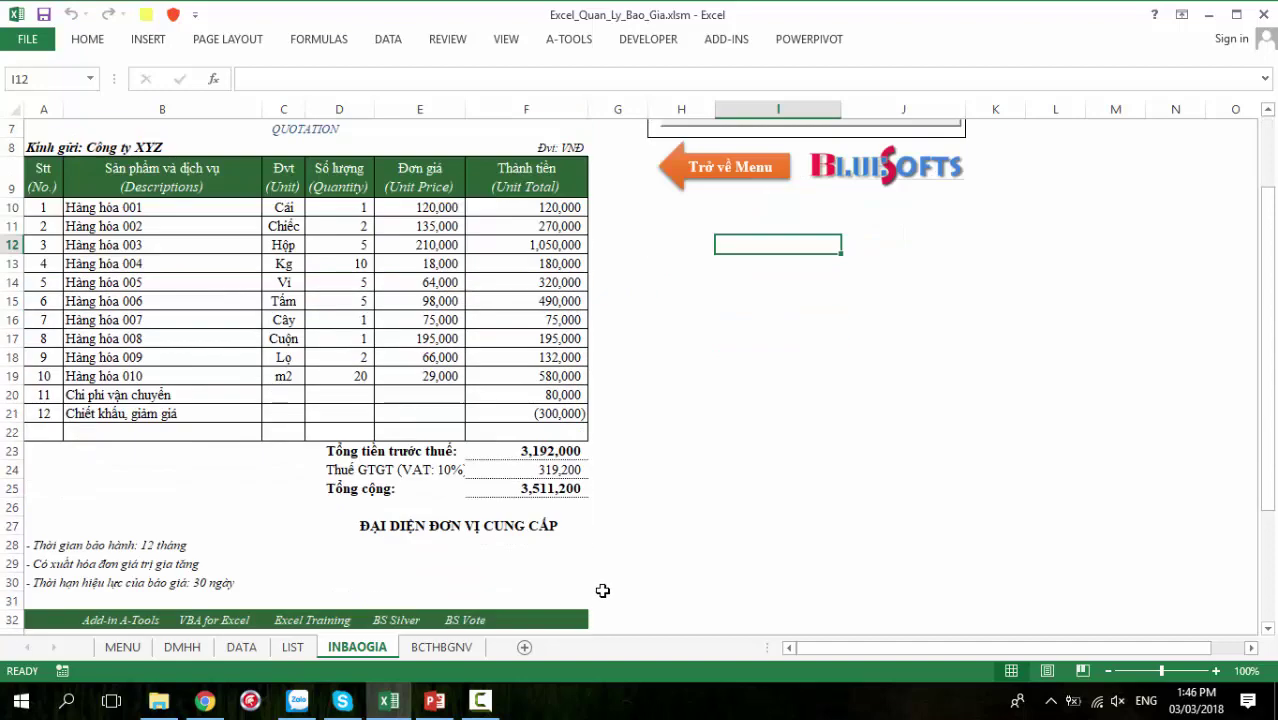
Review the BG002 quote for Công ty XYZ totalling 3,511,200, then return to the menu.
{"action": "scroll", "coordinate": [602, 590], "scroll_direction": "down", "scroll_amount": 2}
{"action": "scroll", "coordinate": [326, 546], "scroll_direction": "down", "scroll_amount": 2}
{"action": "scroll", "coordinate": [458, 552], "scroll_direction": "up", "scroll_amount": 4}
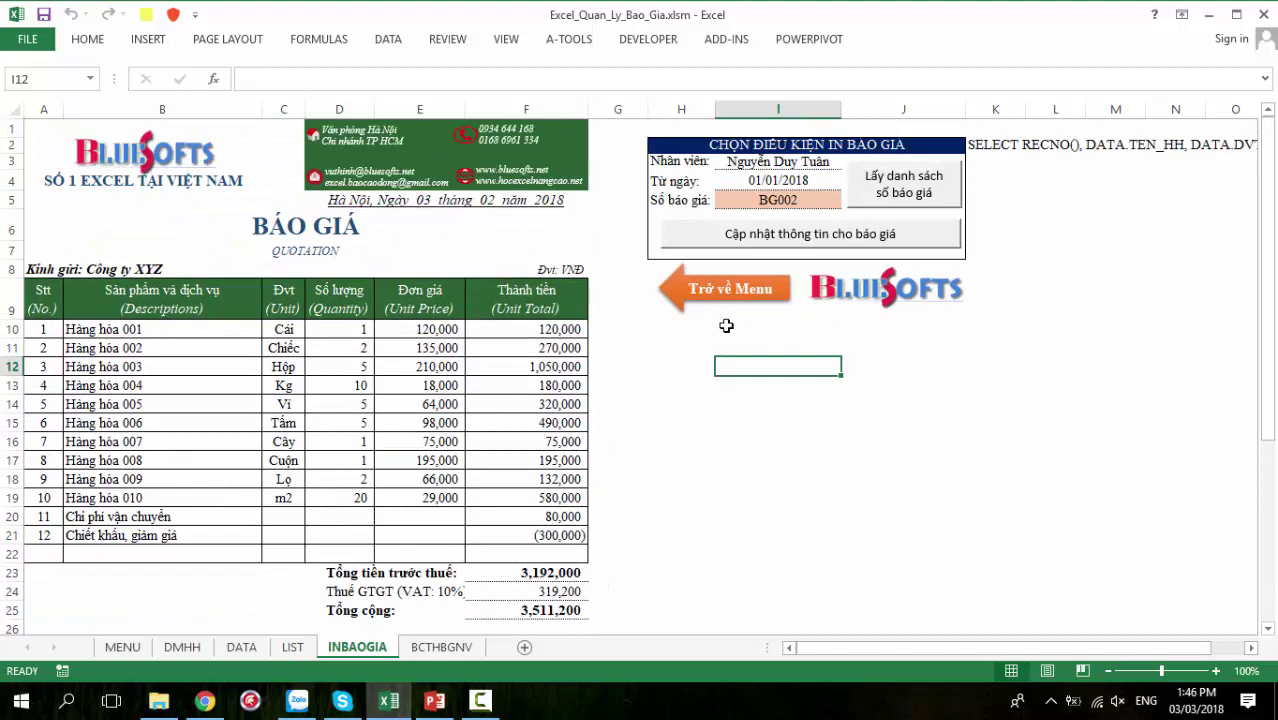
{"action": "left_click", "coordinate": [726, 293]}
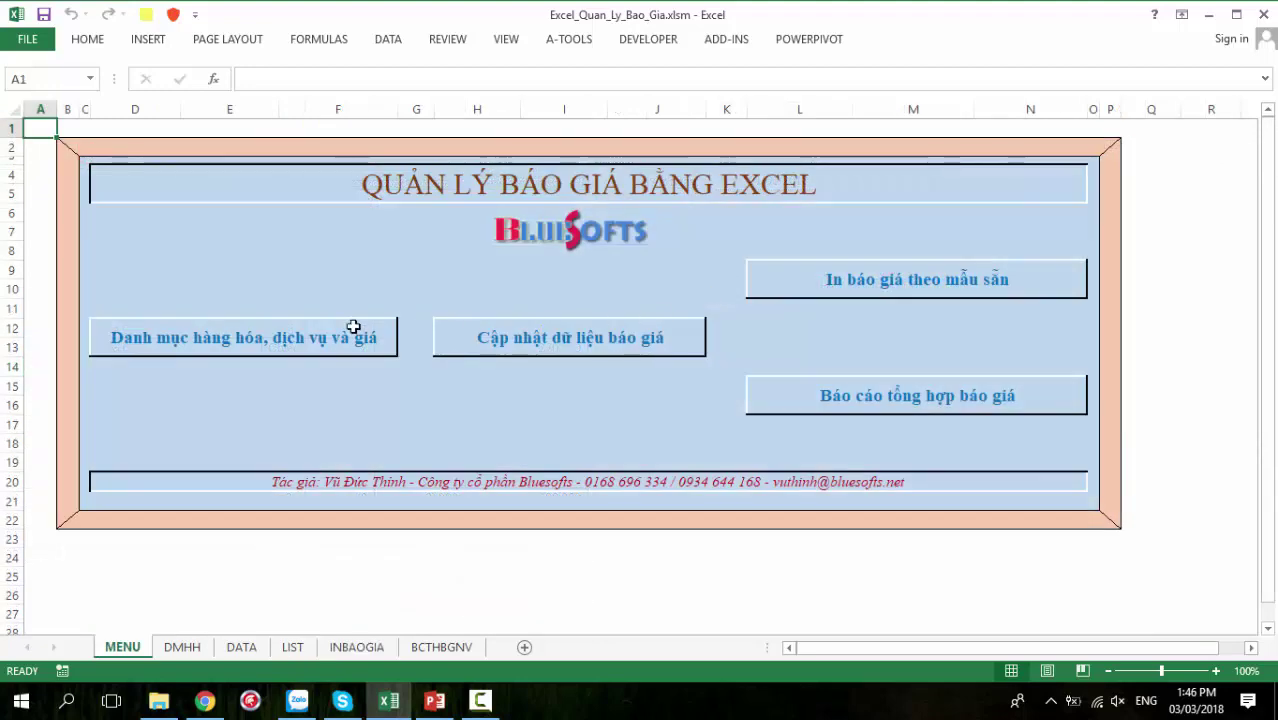
{"action": "left_click", "coordinate": [260, 347]}
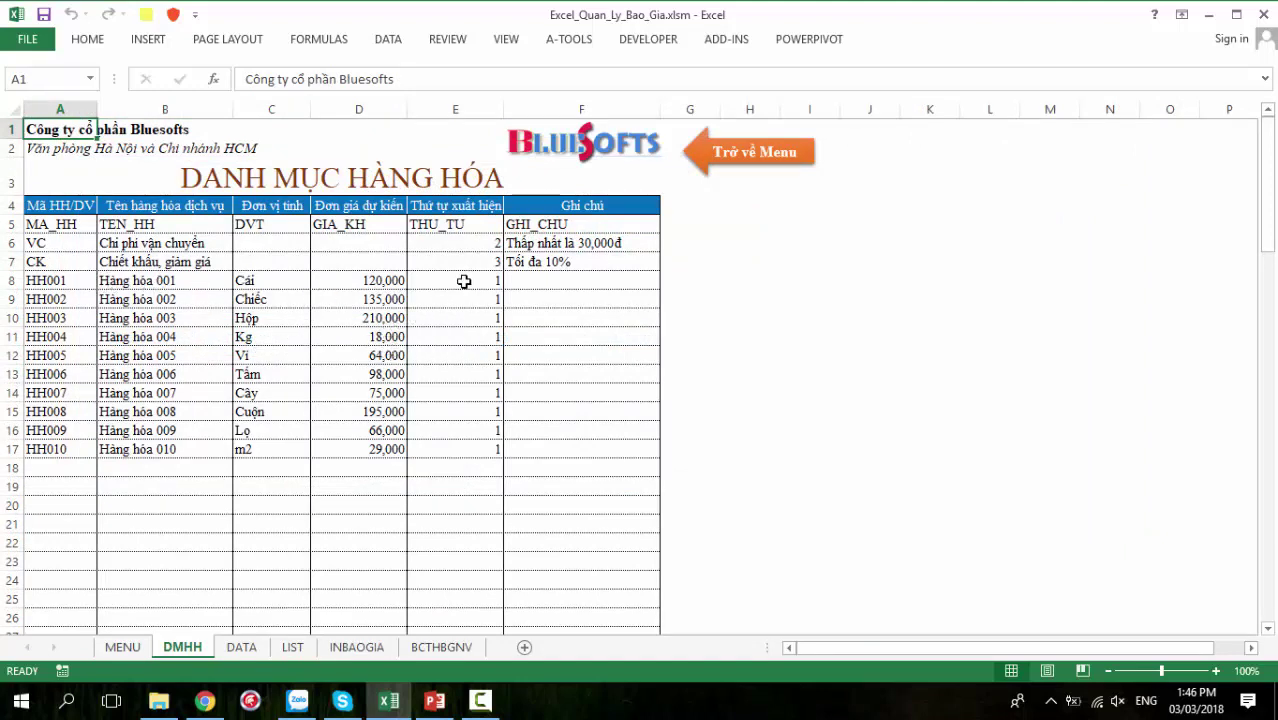
{"action": "left_click", "coordinate": [471, 277]}
{"action": "left_click_drag", "start_coordinate": [471, 277], "coordinate": [485, 448]}
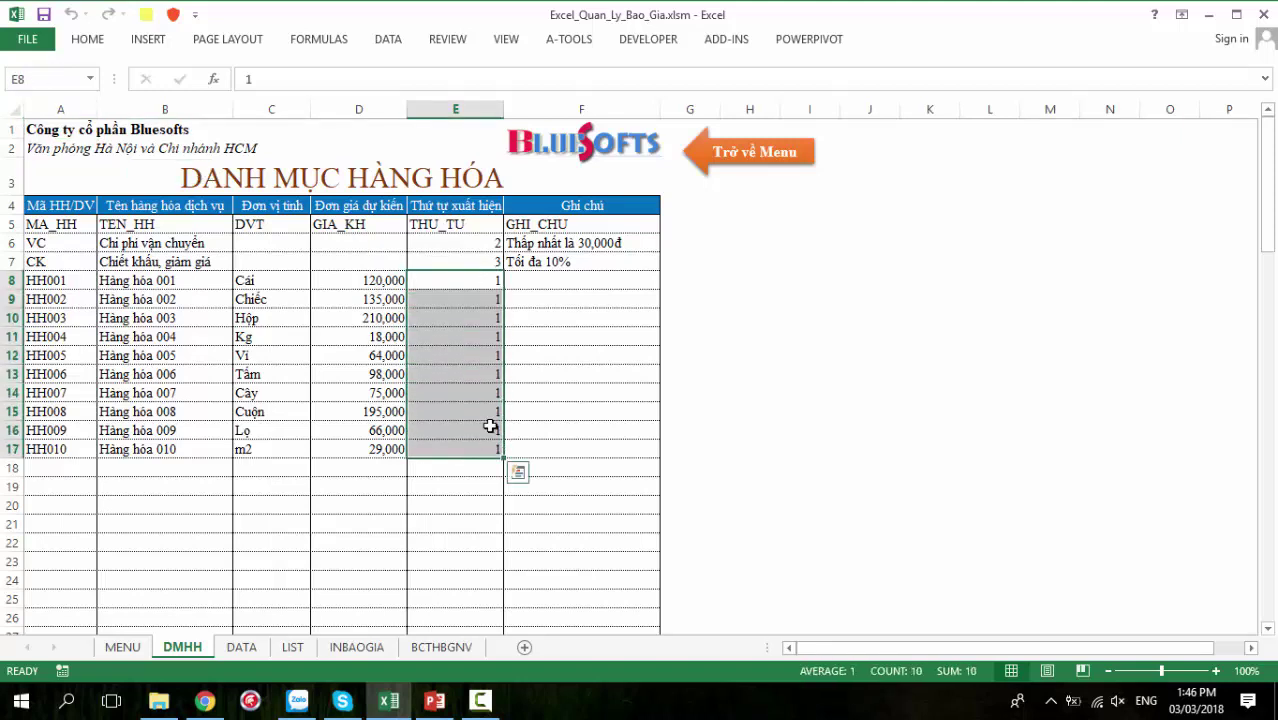
{"action": "left_click", "coordinate": [486, 242]}
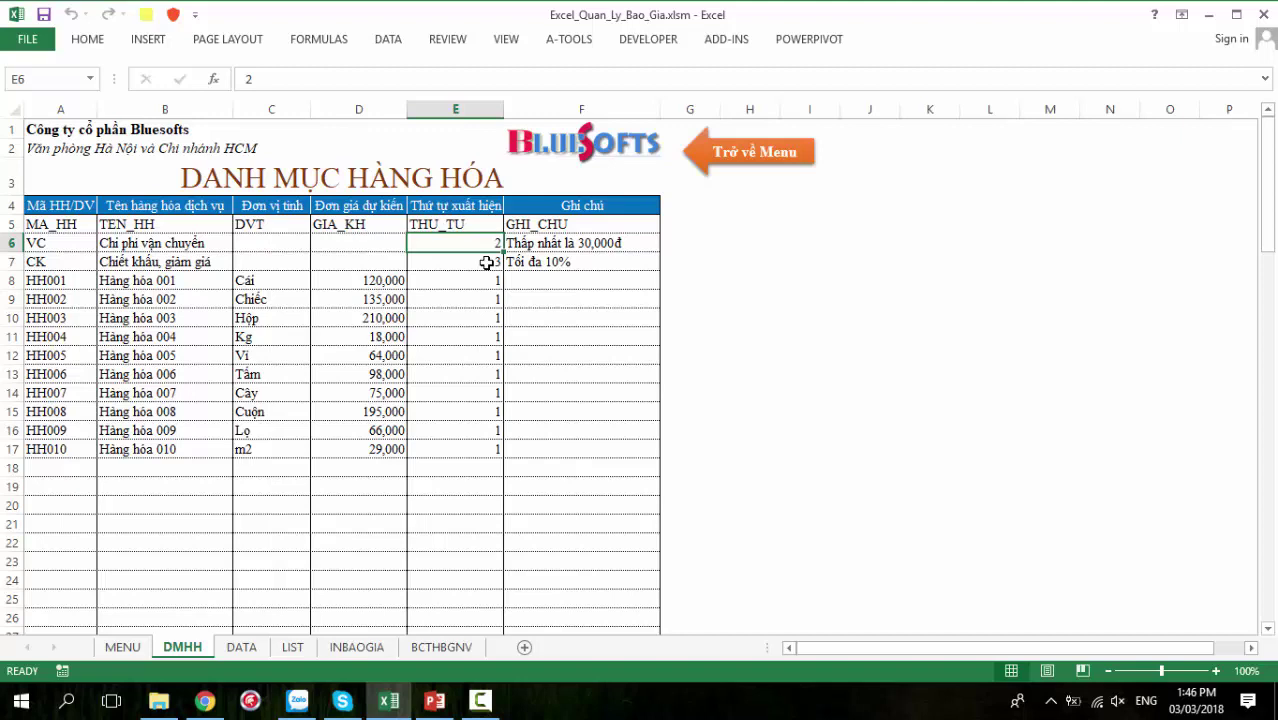
{"action": "left_click", "coordinate": [486, 262]}
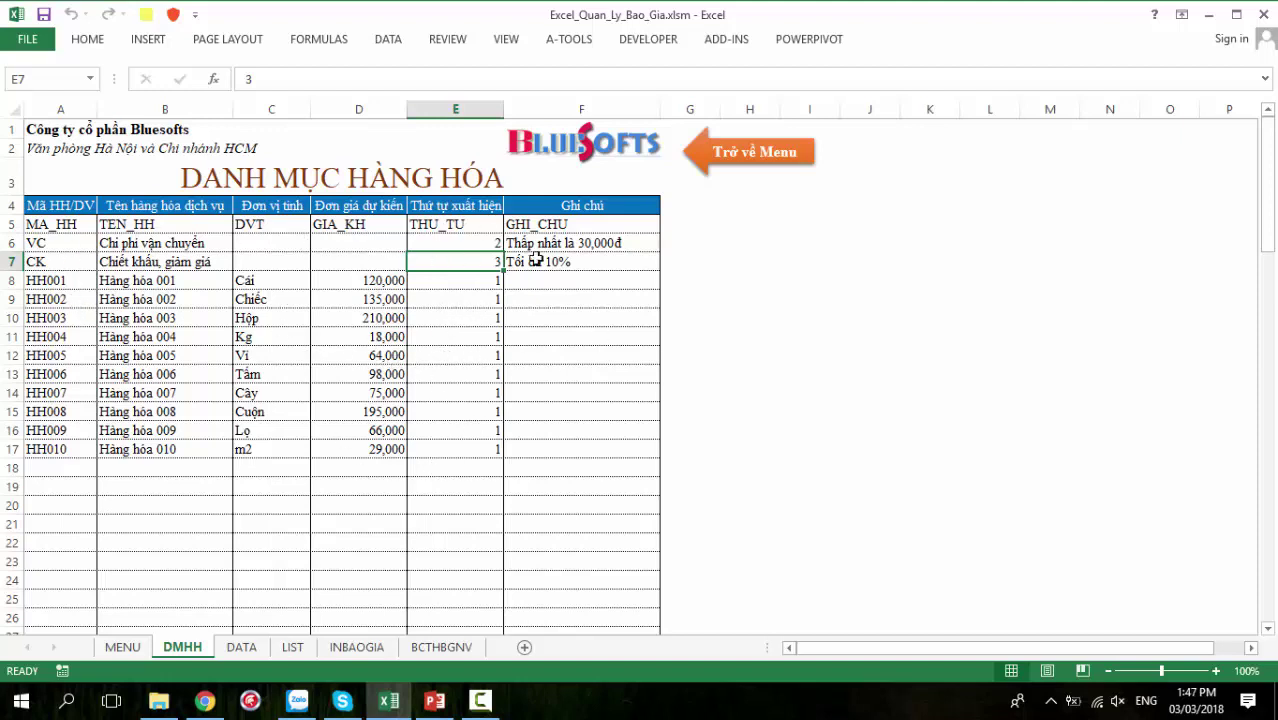
{"action": "left_click", "coordinate": [736, 156]}
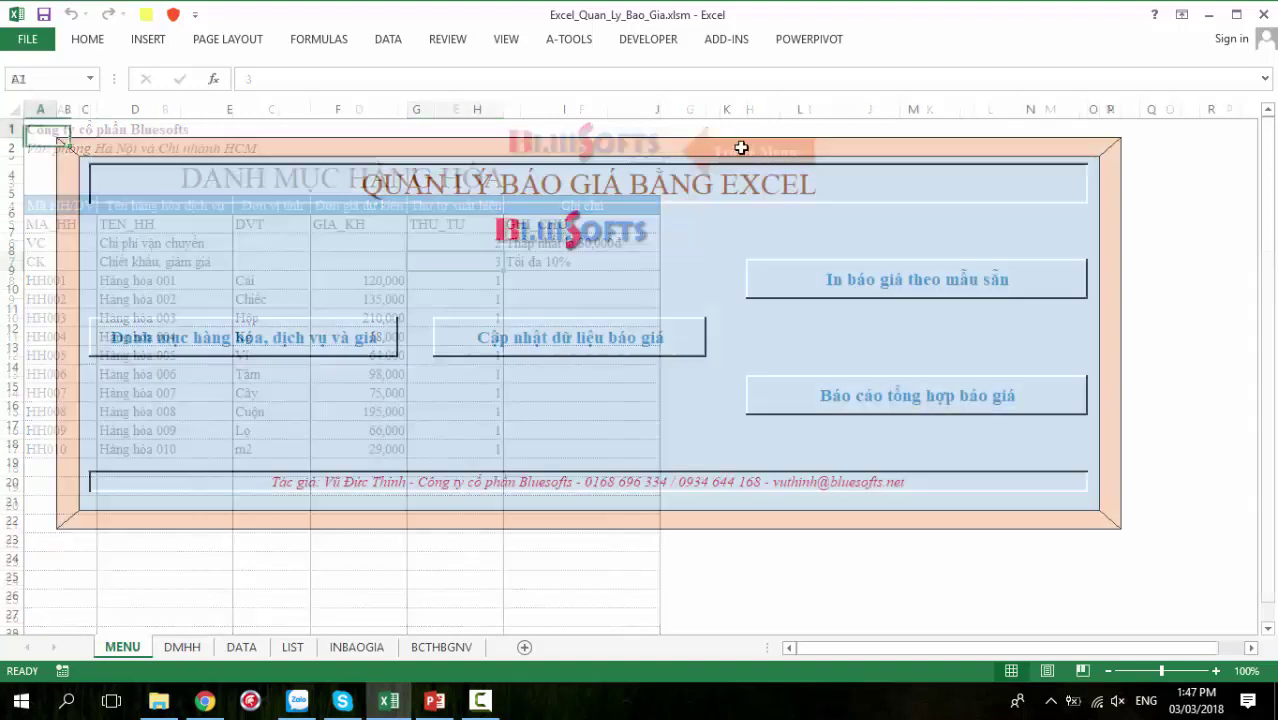
{"action": "left_click", "coordinate": [870, 272]}
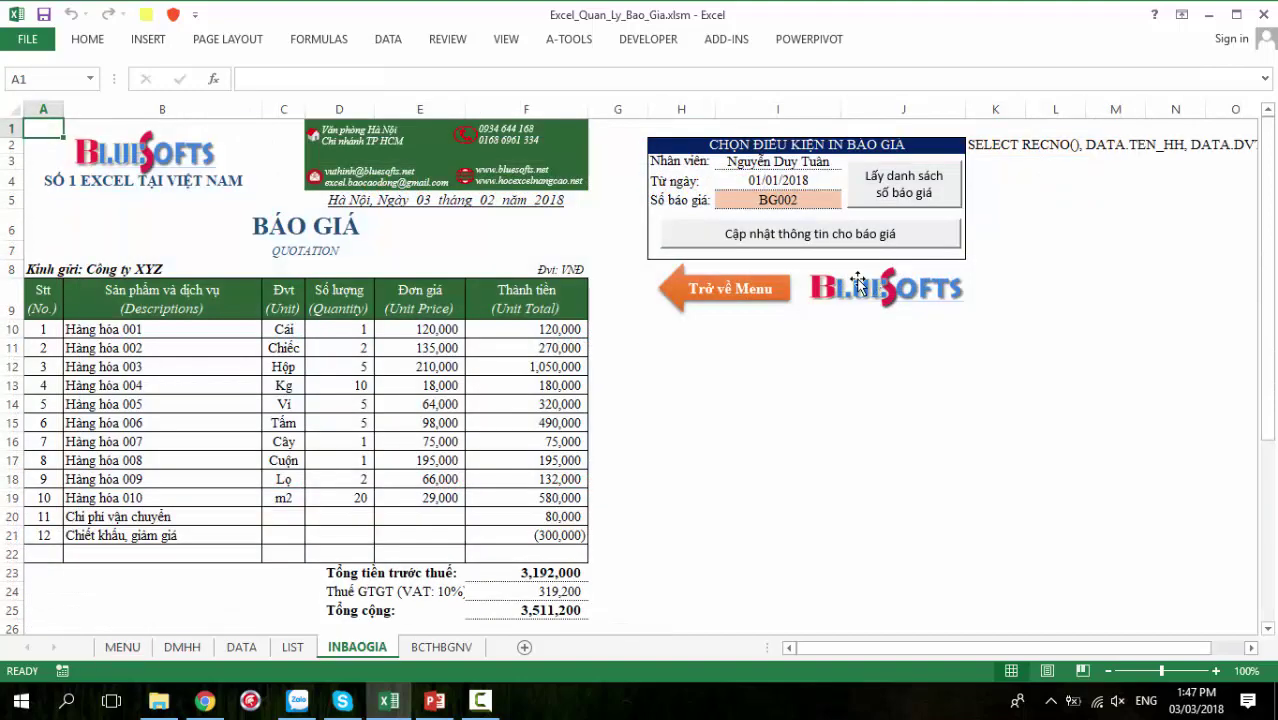
{"action": "scroll", "coordinate": [416, 380], "scroll_direction": "down", "scroll_amount": 3}
{"action": "scroll", "coordinate": [416, 380], "scroll_direction": "up", "scroll_amount": 3}
{"action": "left_click", "coordinate": [712, 300]}
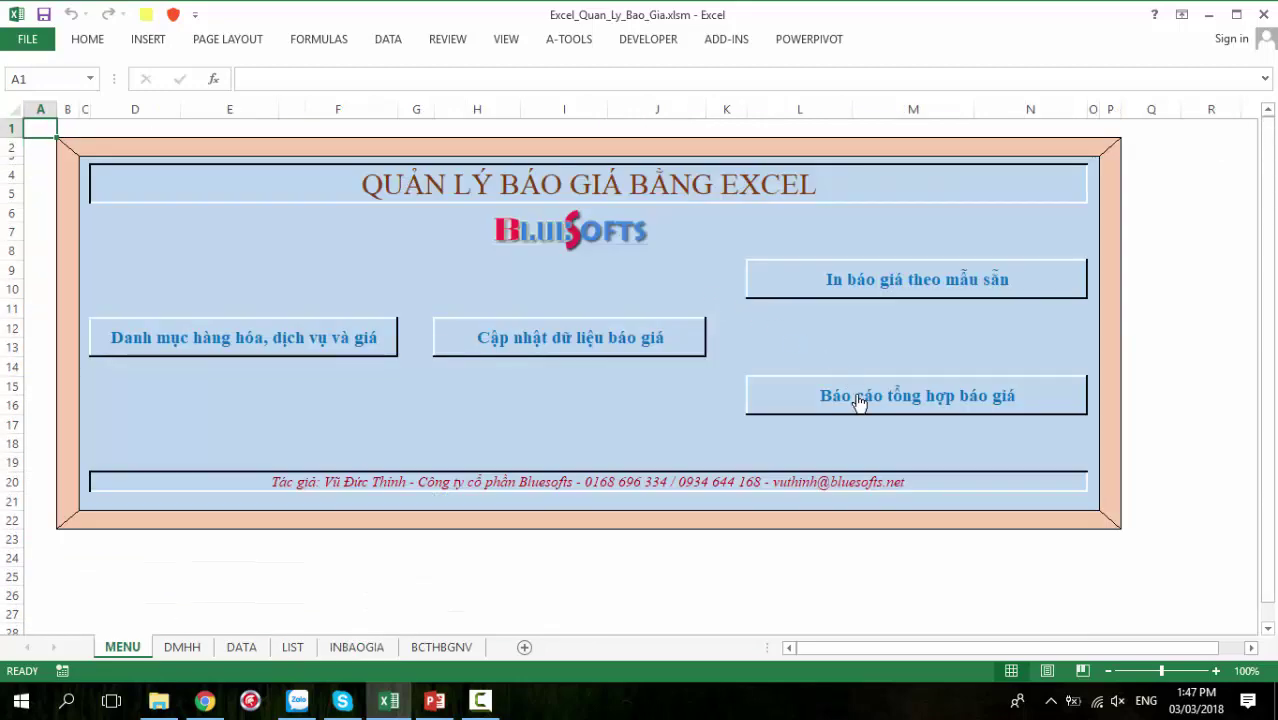
Open the product summary report and clear salesperson filter H4 so it totals all quotes, 7,096,000.
{"action": "left_click", "coordinate": [858, 400]}
{"action": "left_click", "coordinate": [858, 400]}
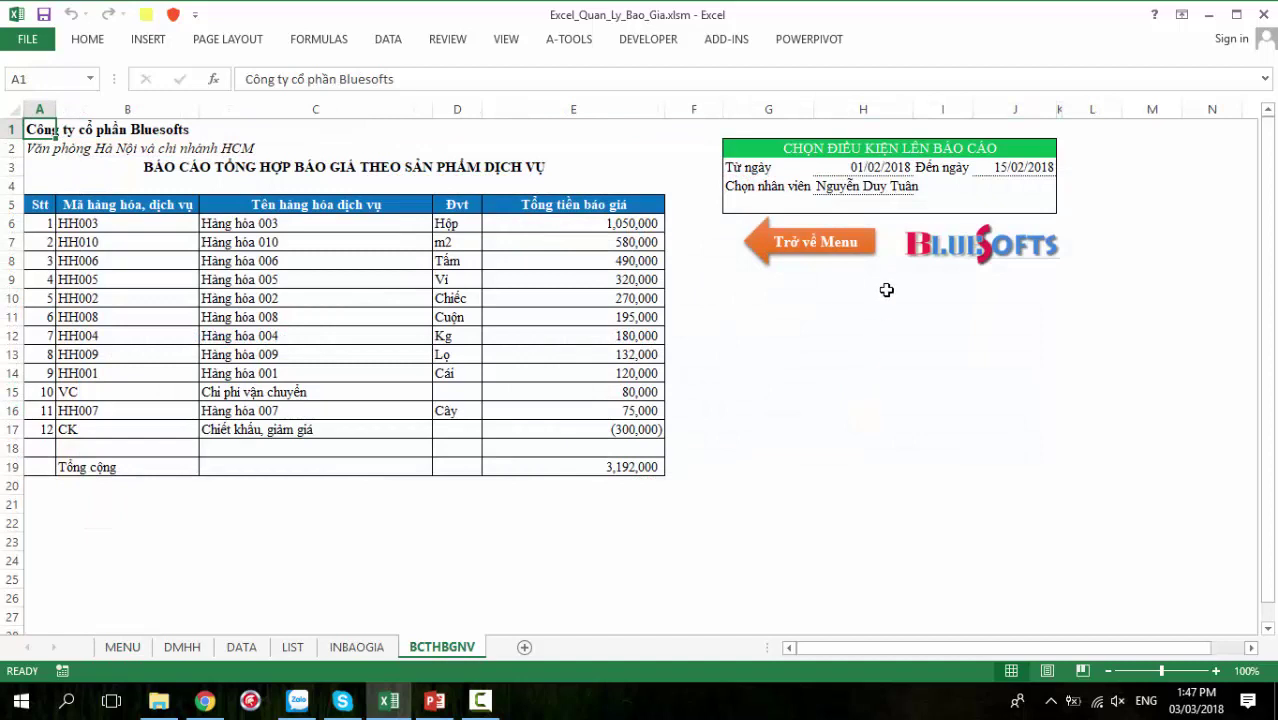
{"action": "left_click", "coordinate": [896, 187]}
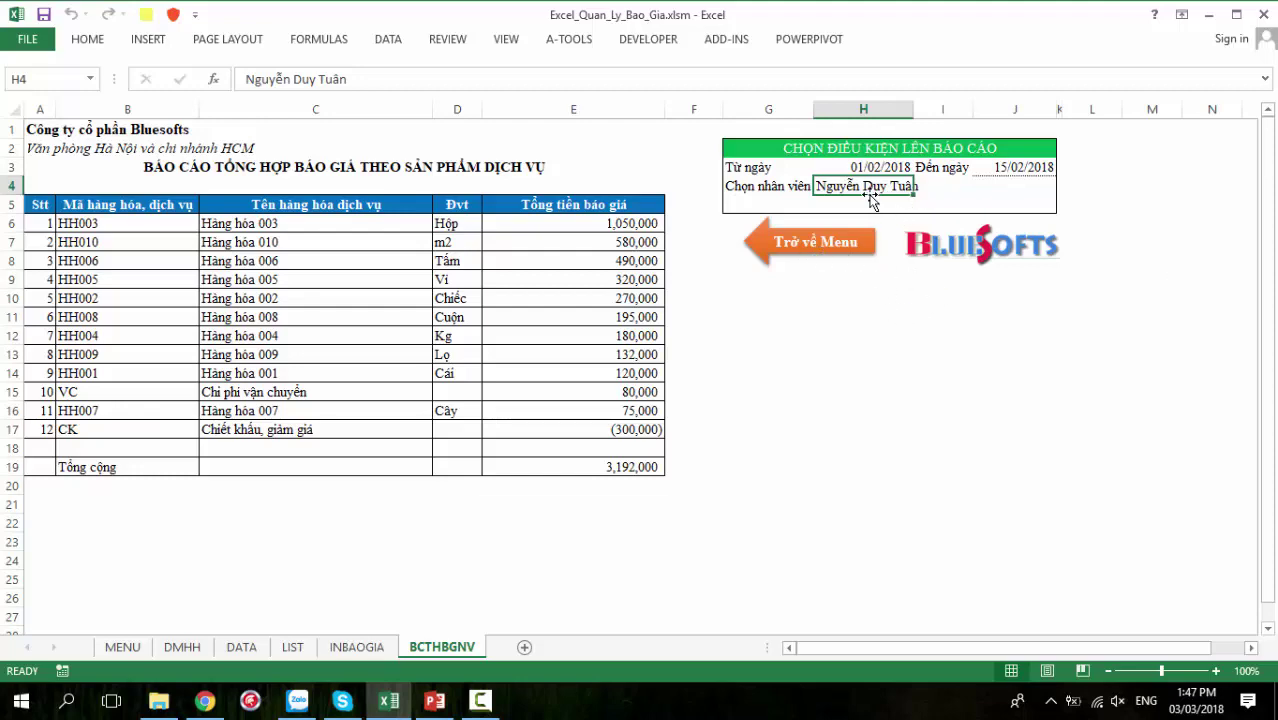
{"action": "key", "text": "Delete"}
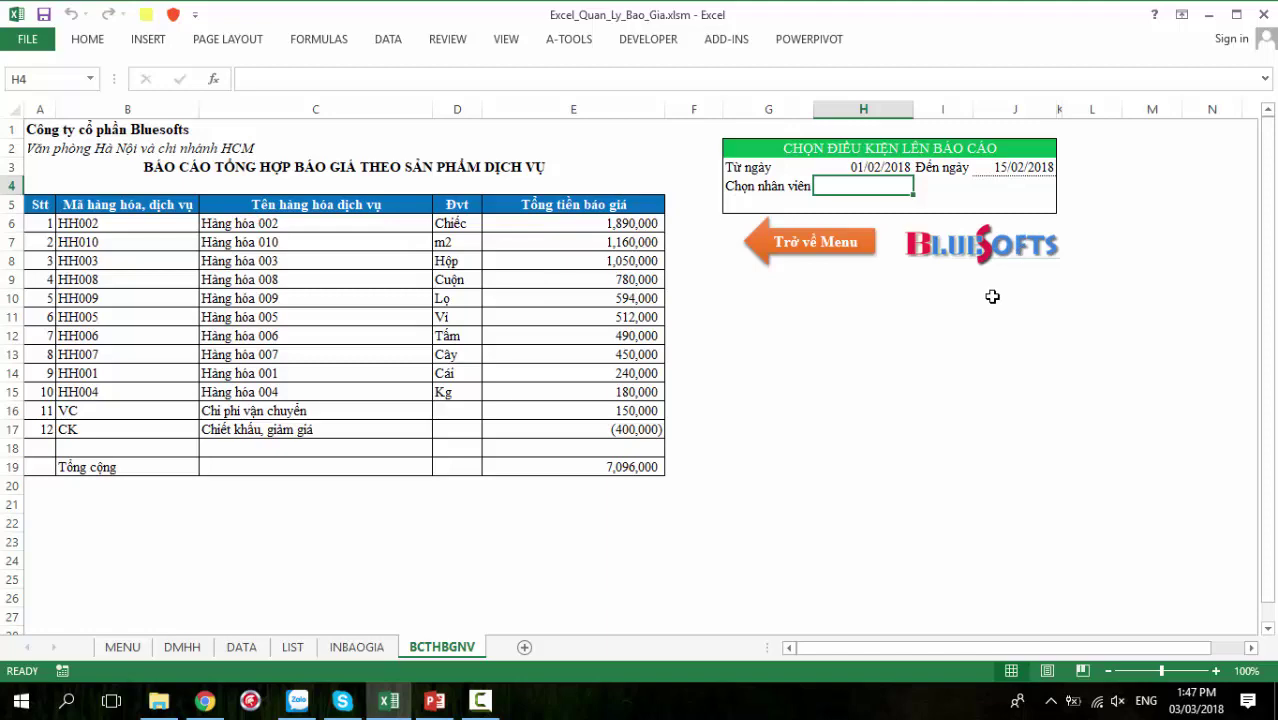
{"action": "left_click", "coordinate": [813, 250]}
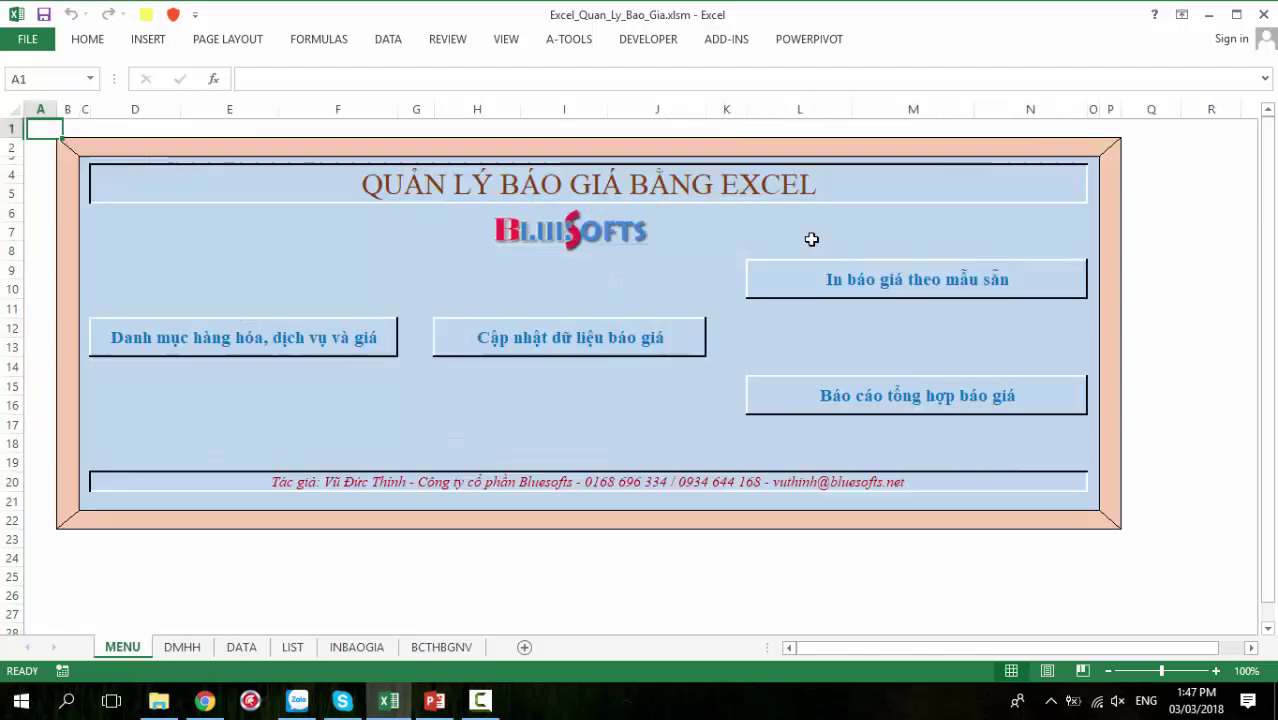
{"action": "left_click", "coordinate": [606, 346]}
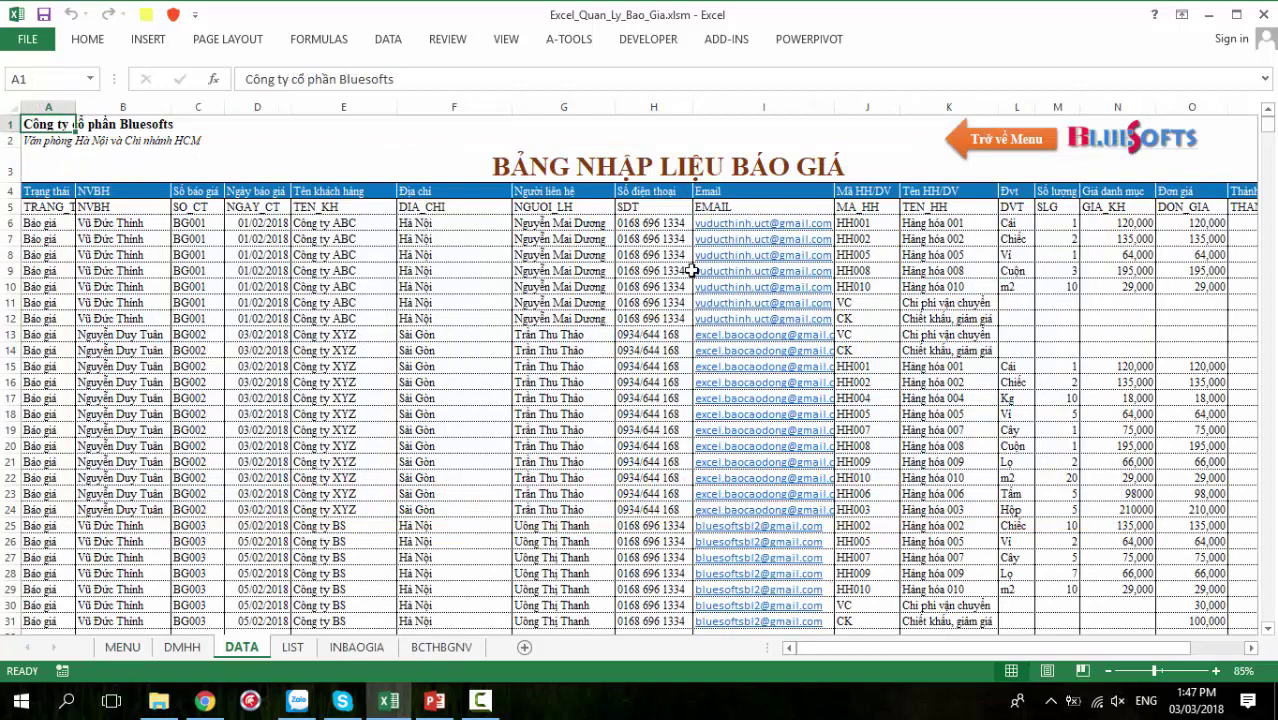
{"action": "left_click", "coordinate": [1002, 150]}
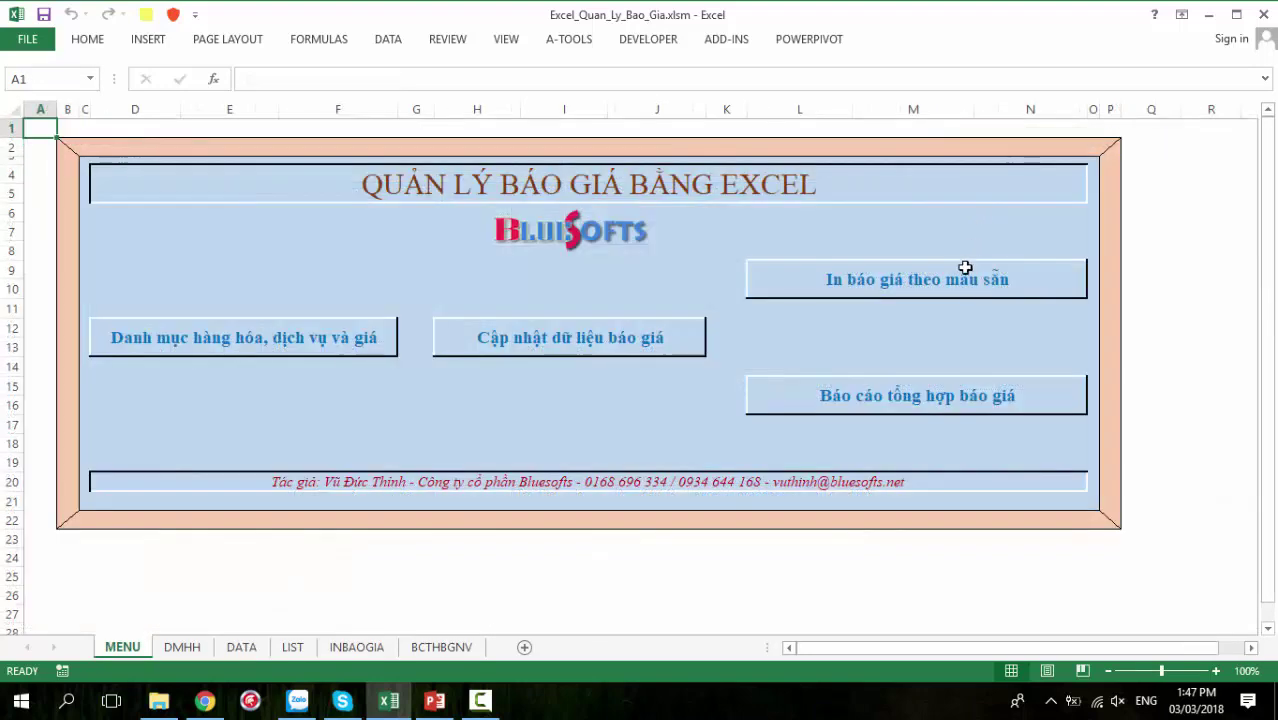
{"action": "left_click", "coordinate": [966, 270]}
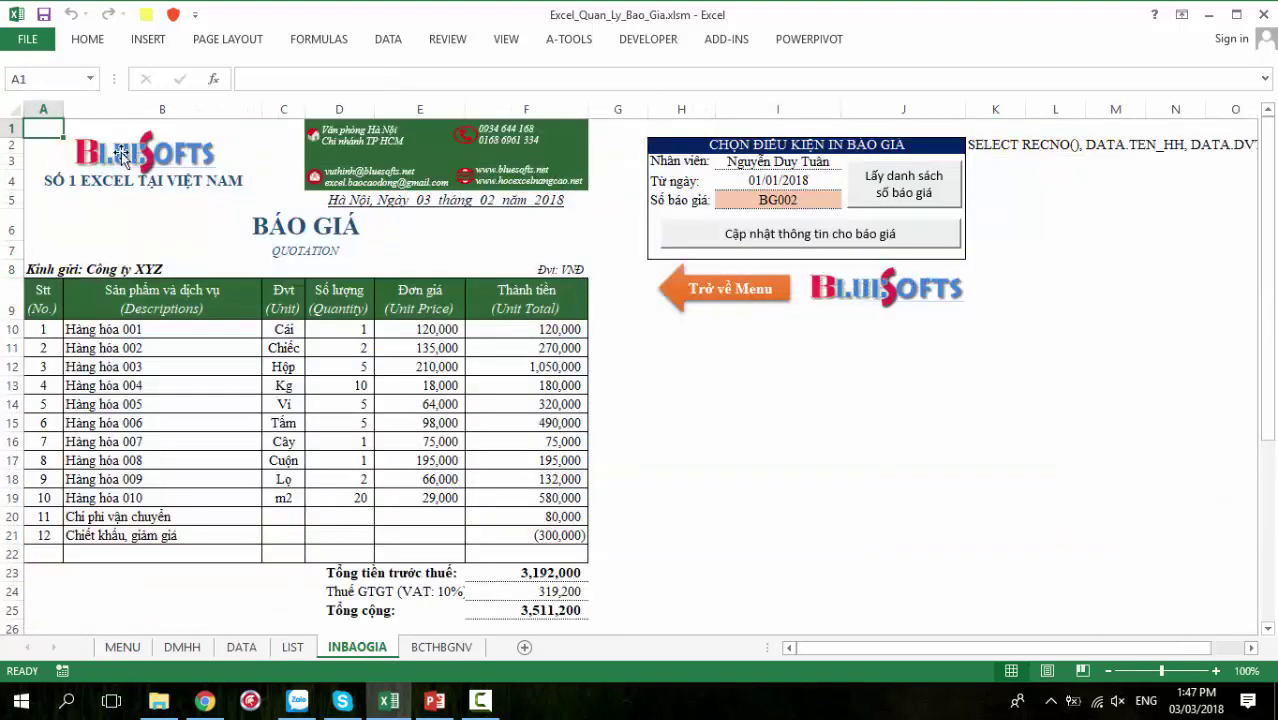
{"action": "left_click", "coordinate": [706, 292]}
{"action": "left_click", "coordinate": [604, 350]}
{"action": "left_click", "coordinate": [604, 350]}
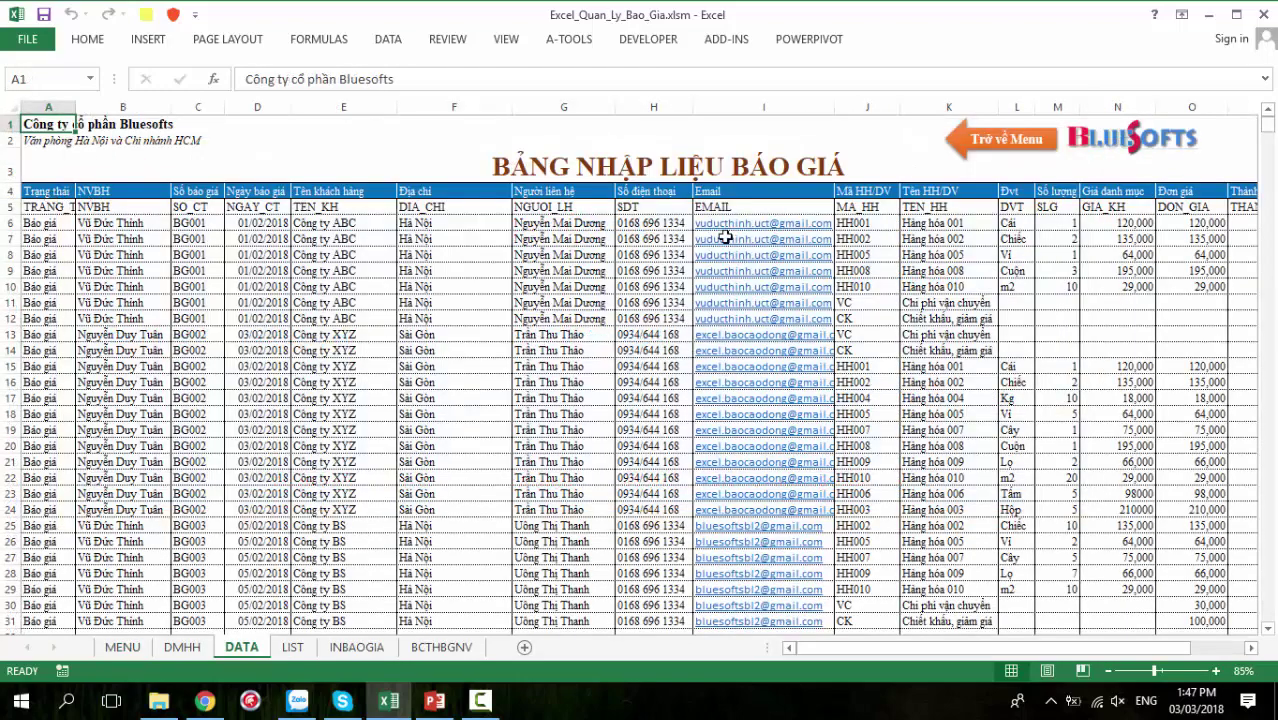
{"action": "scroll", "coordinate": [851, 270], "scroll_direction": "down", "scroll_amount": 2}
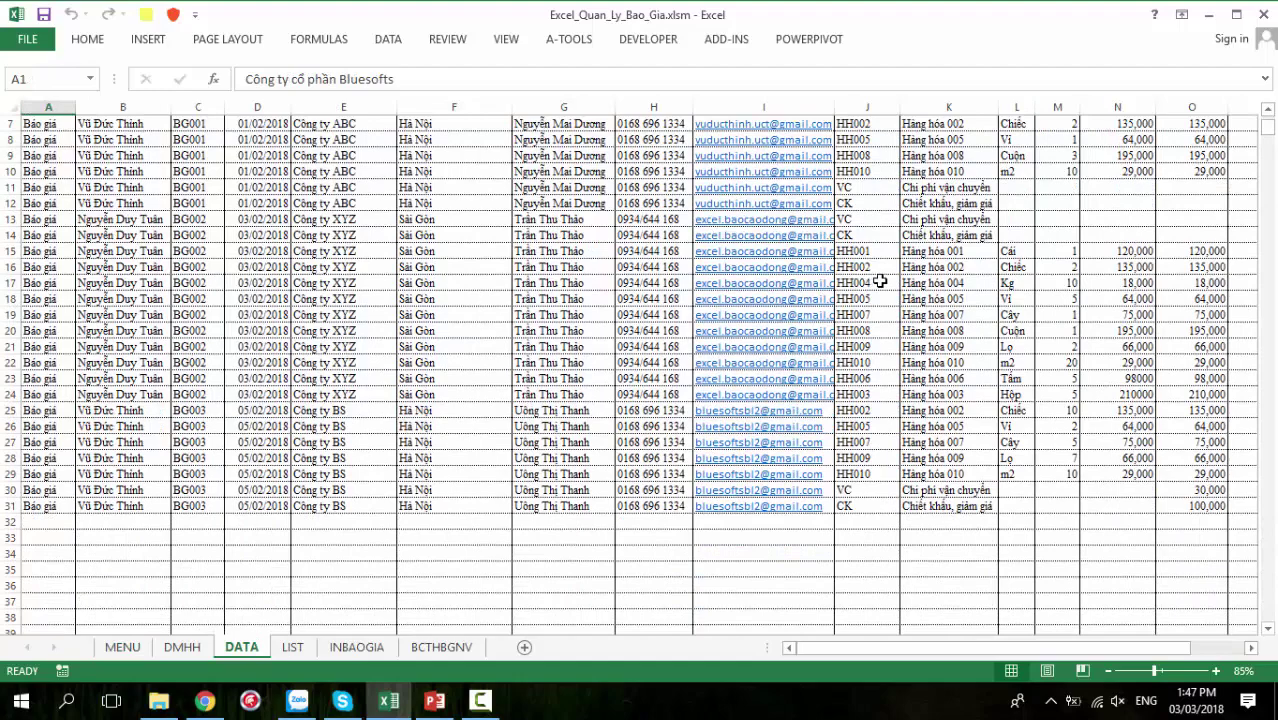
{"action": "scroll", "coordinate": [879, 281], "scroll_direction": "up", "scroll_amount": 1}
{"action": "scroll", "coordinate": [879, 281], "scroll_direction": "up", "scroll_amount": 1}
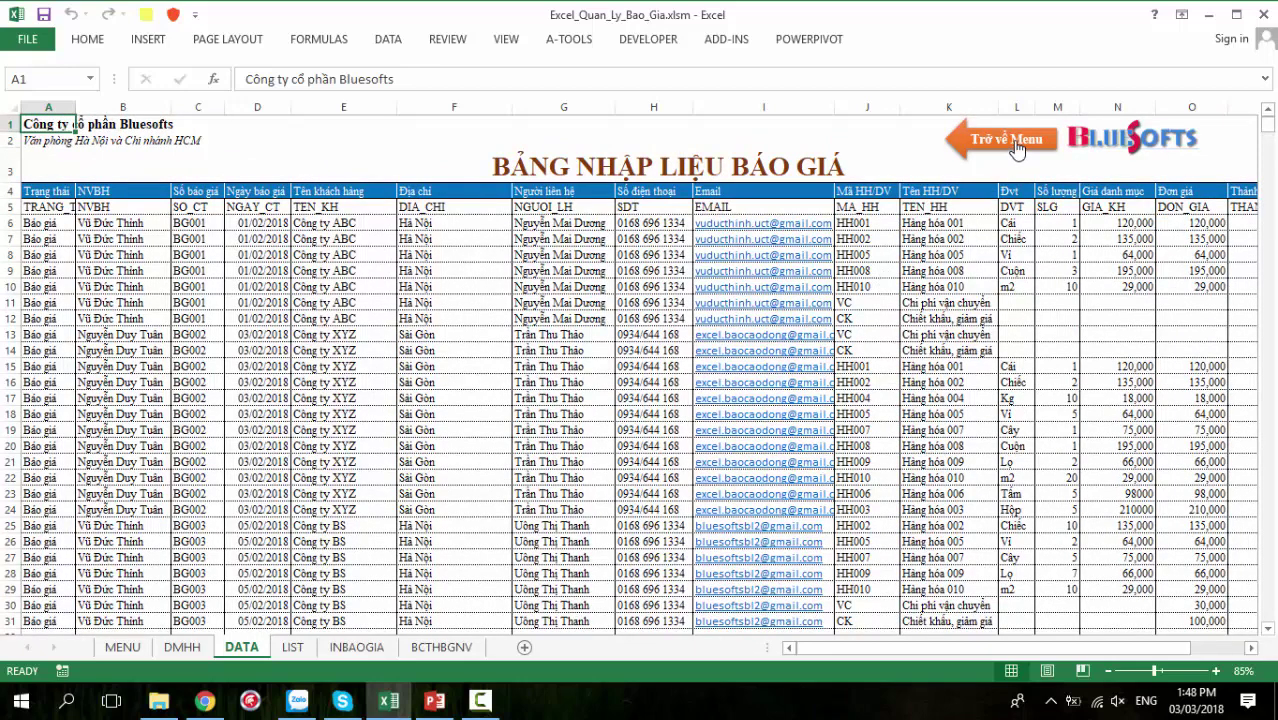
{"action": "left_click", "coordinate": [1015, 142]}
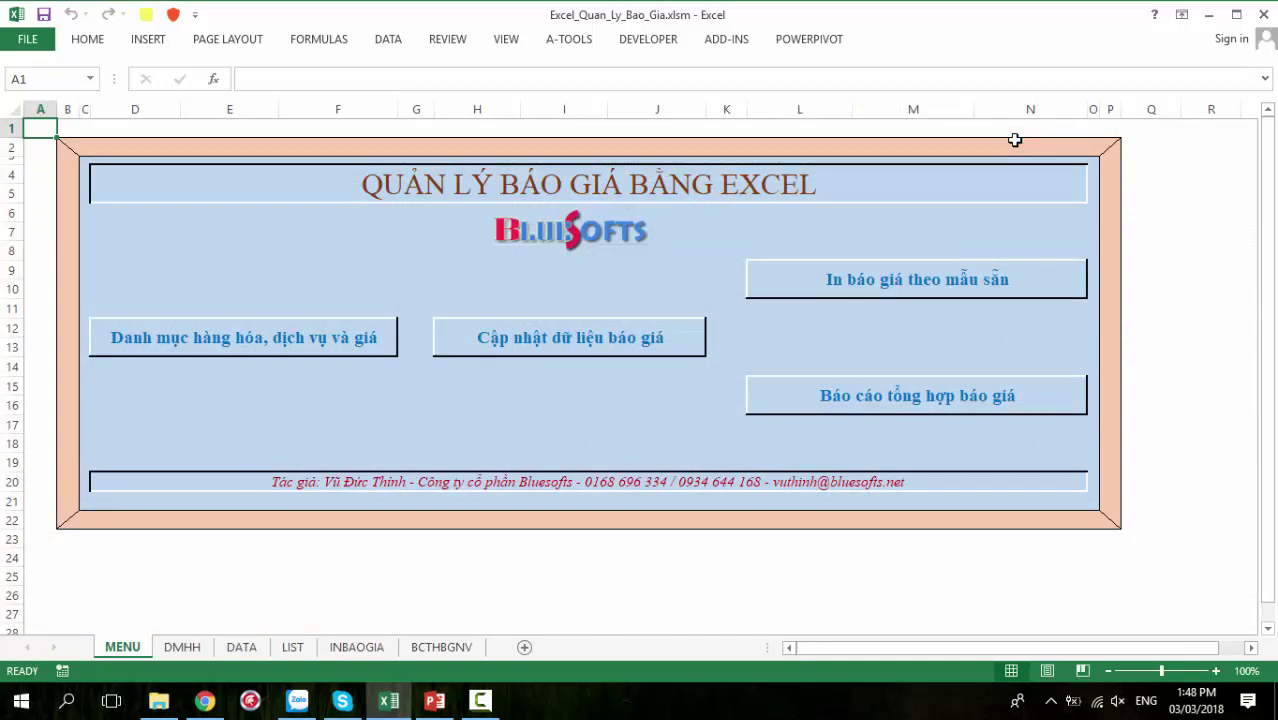